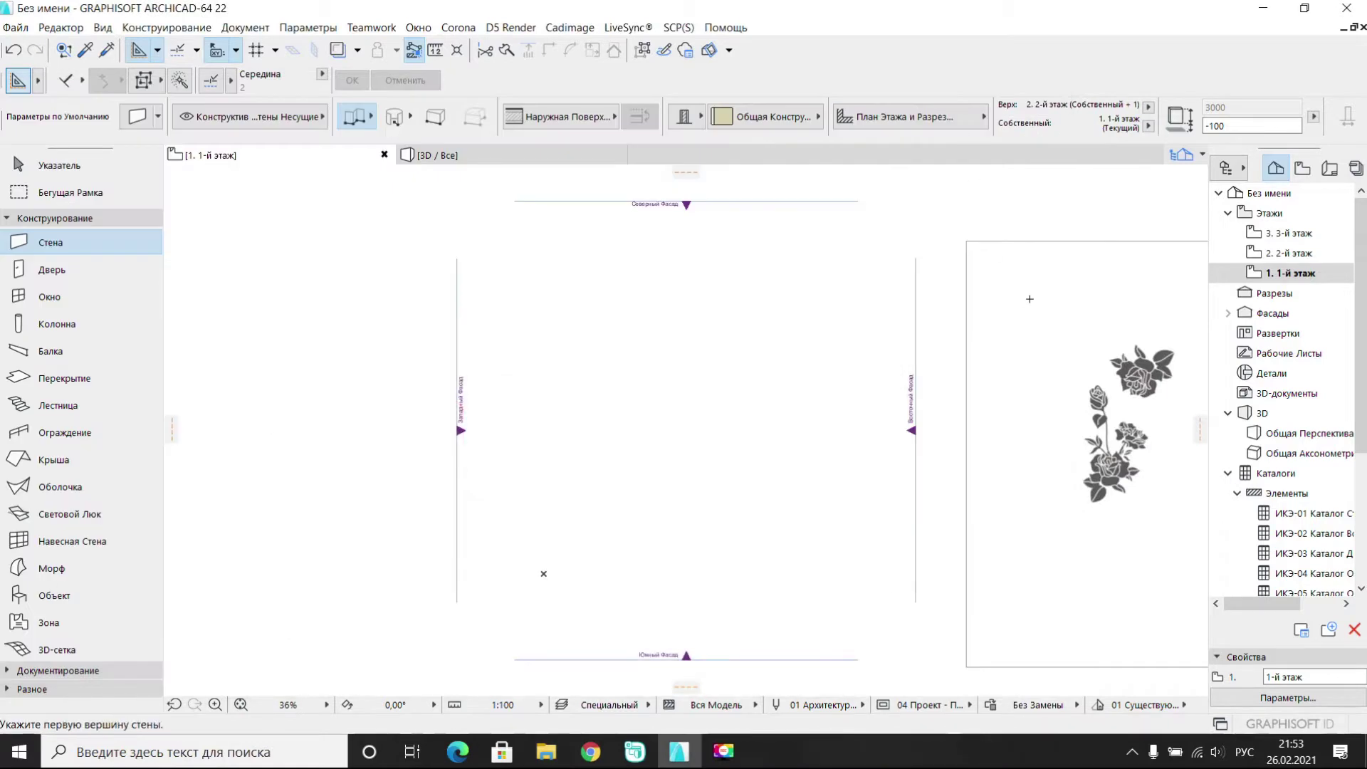
- Move the imported rose drawing by its corner into the area between the west and east elevation markers
key("Escape")
left_click(985, 242)
left_click(966, 241)
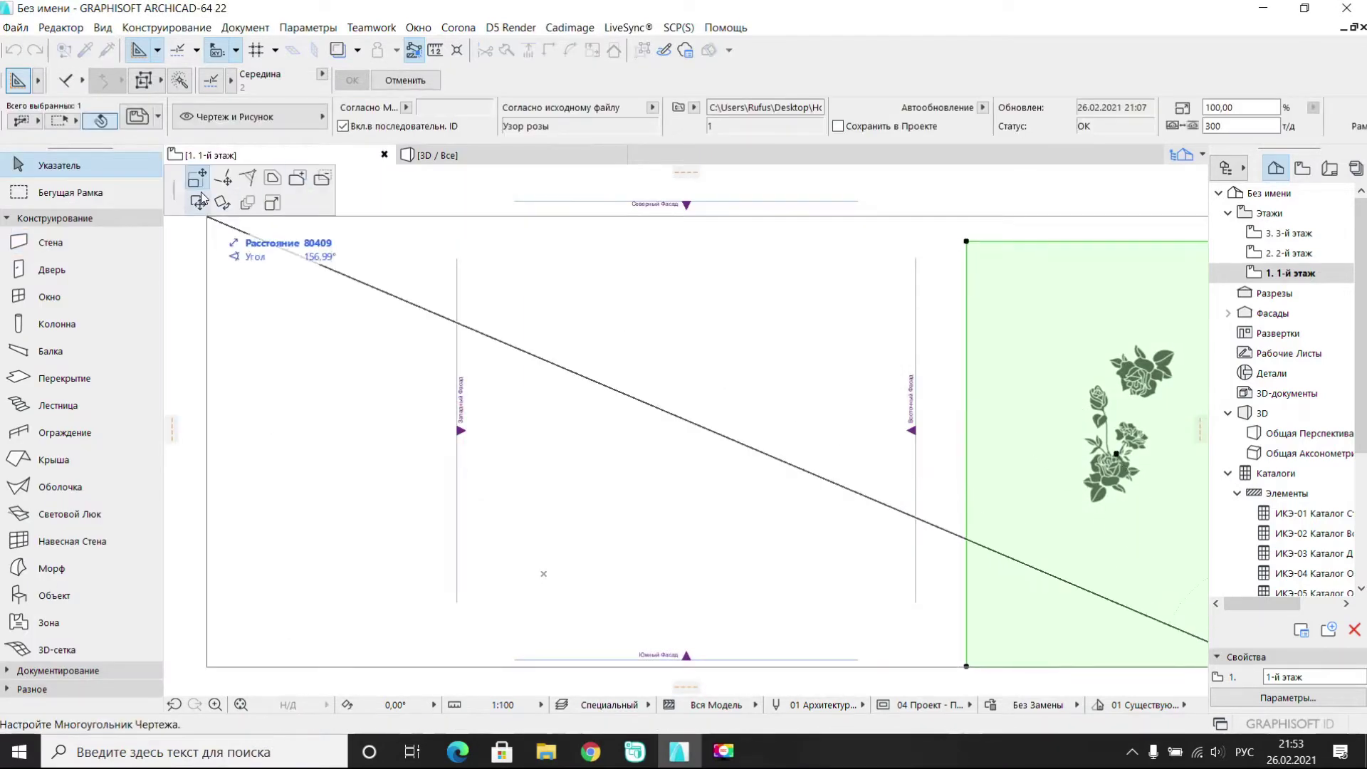
left_click(545, 210)
left_click(544, 210)
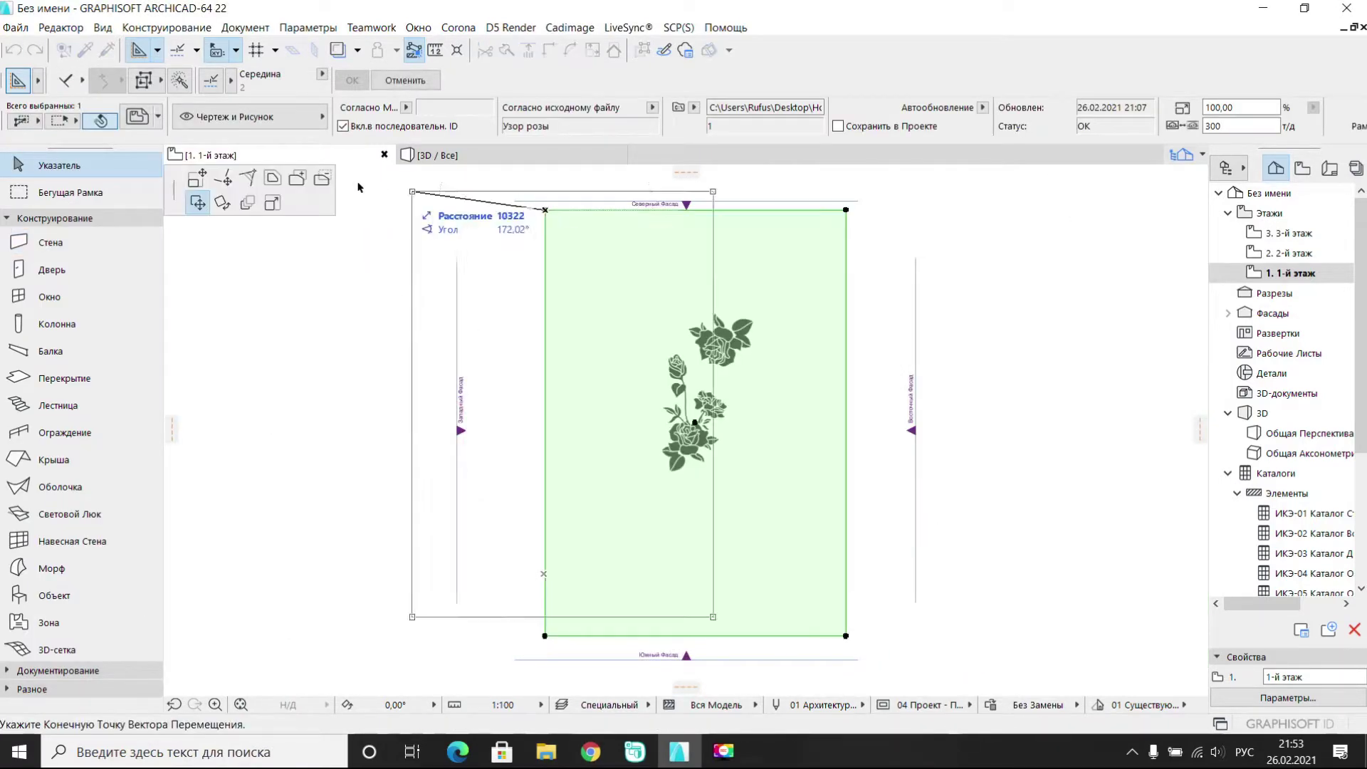
- Scale the rose drawing proportionally down to 11% and move it towards the middle of the plan
left_click(197, 178)
left_click(845, 636)
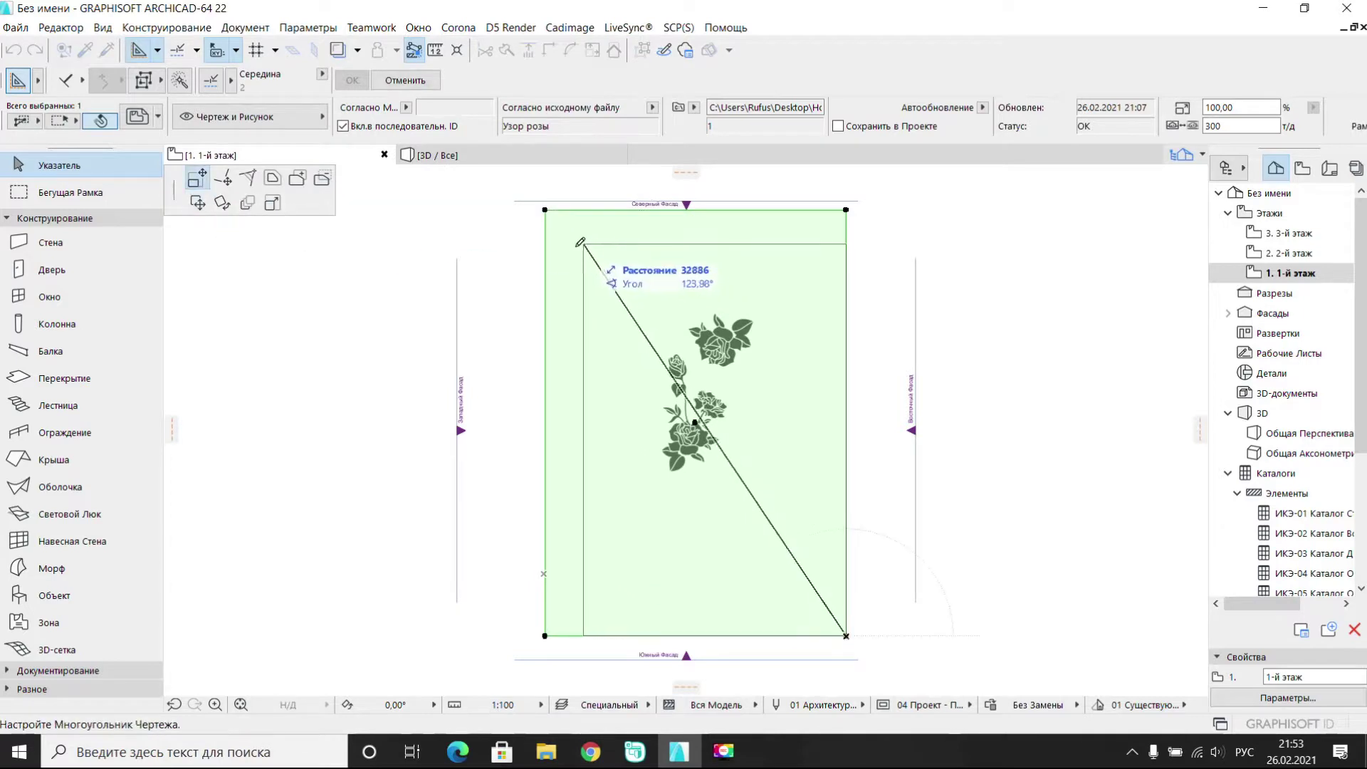
left_click(272, 203)
left_click(545, 210)
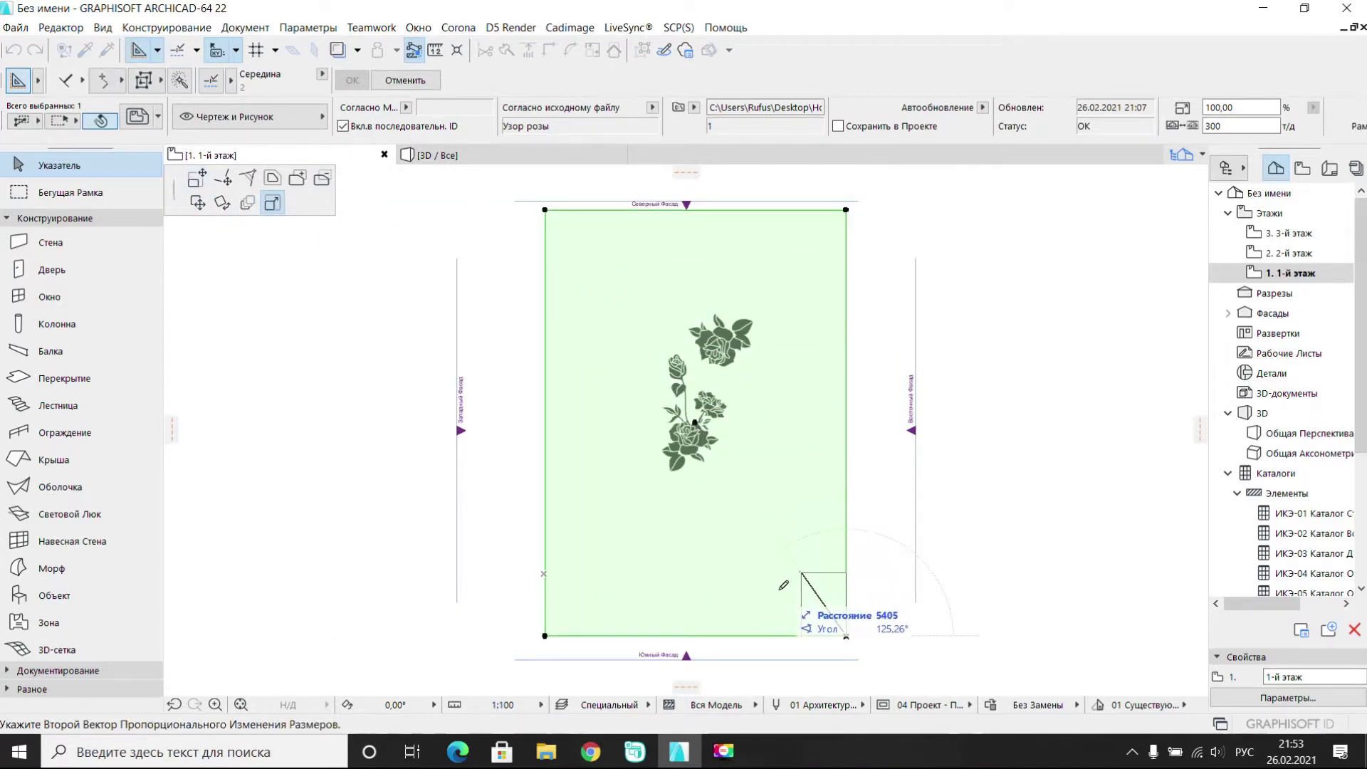
key("Return")
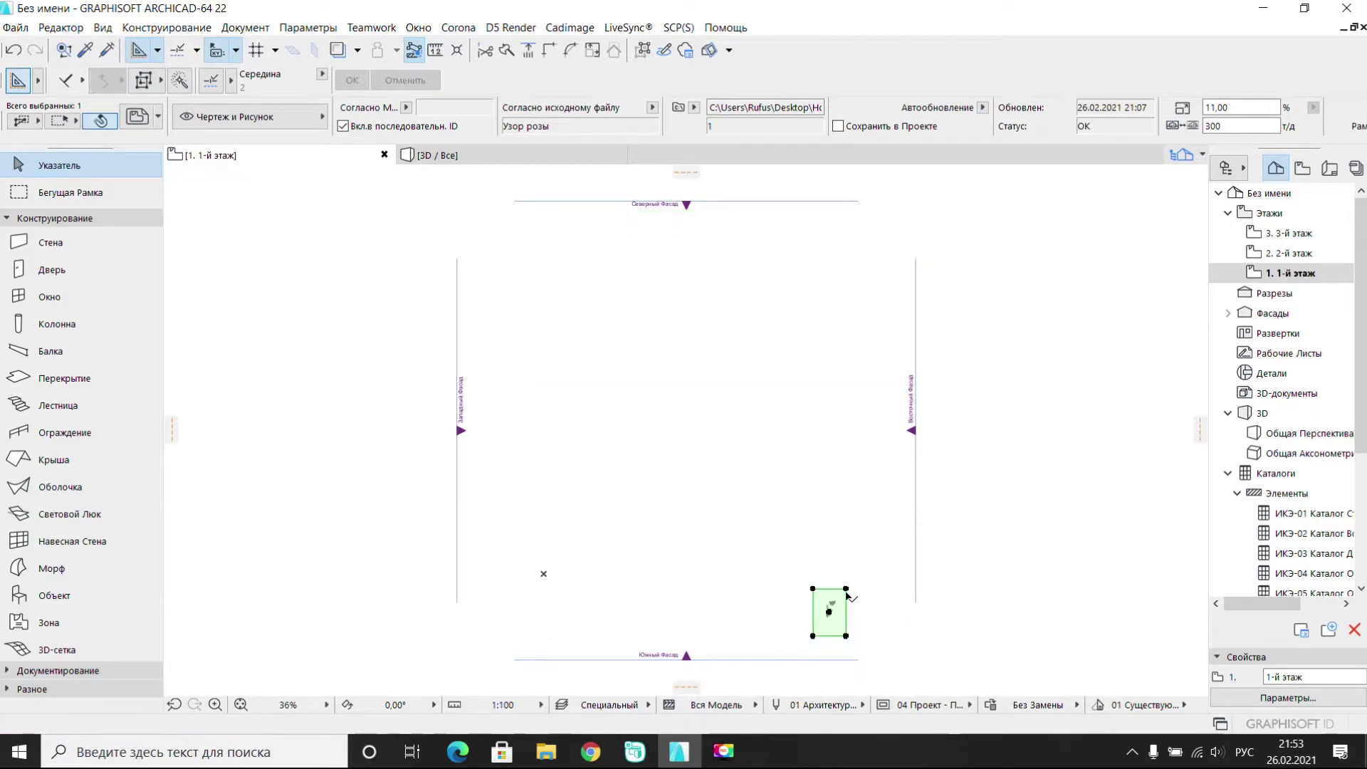
left_click(929, 590)
left_click(688, 386)
- Measure a horizontal distance across the width of the rose pattern on the scaled drawing
scroll(689, 387, "up", 5)
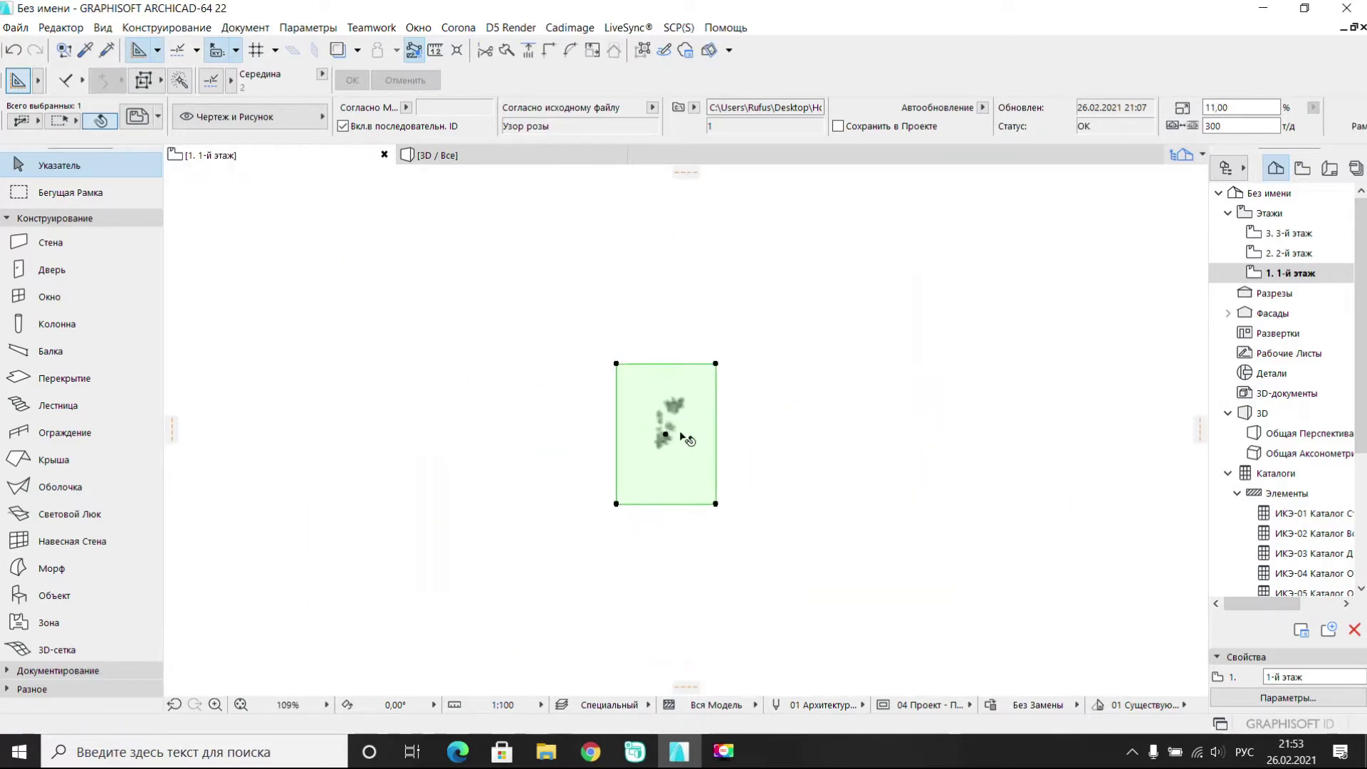
key("Escape")
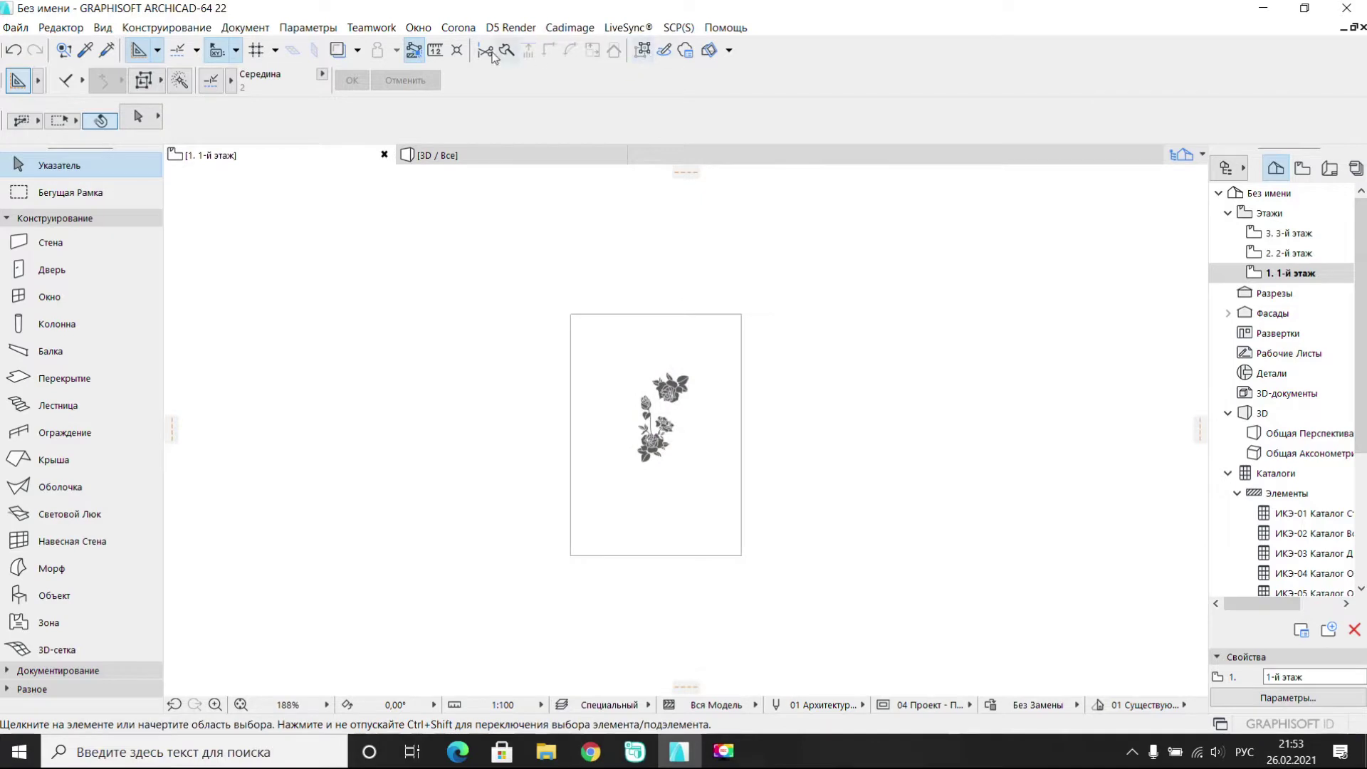
key("m")
scroll(638, 373, "up", 2)
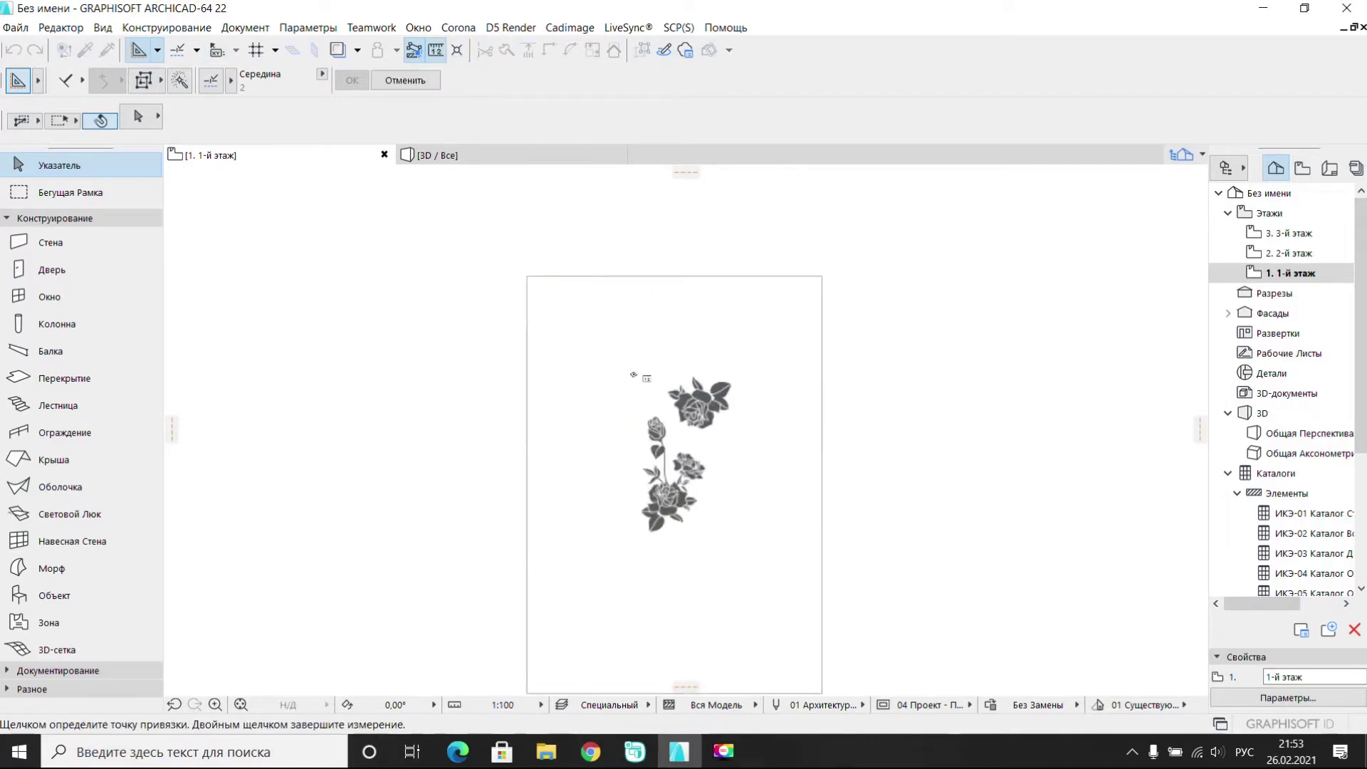
left_click(638, 374)
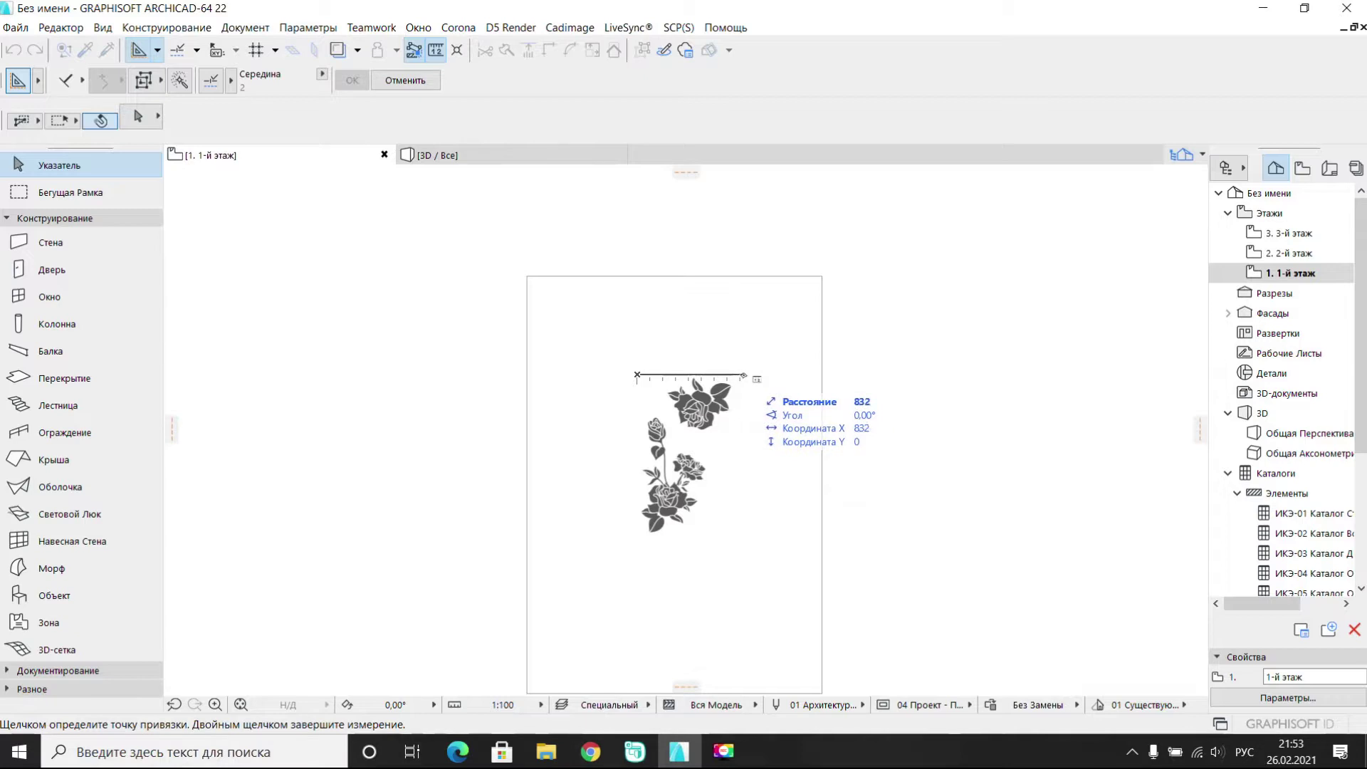
double_click(750, 376)
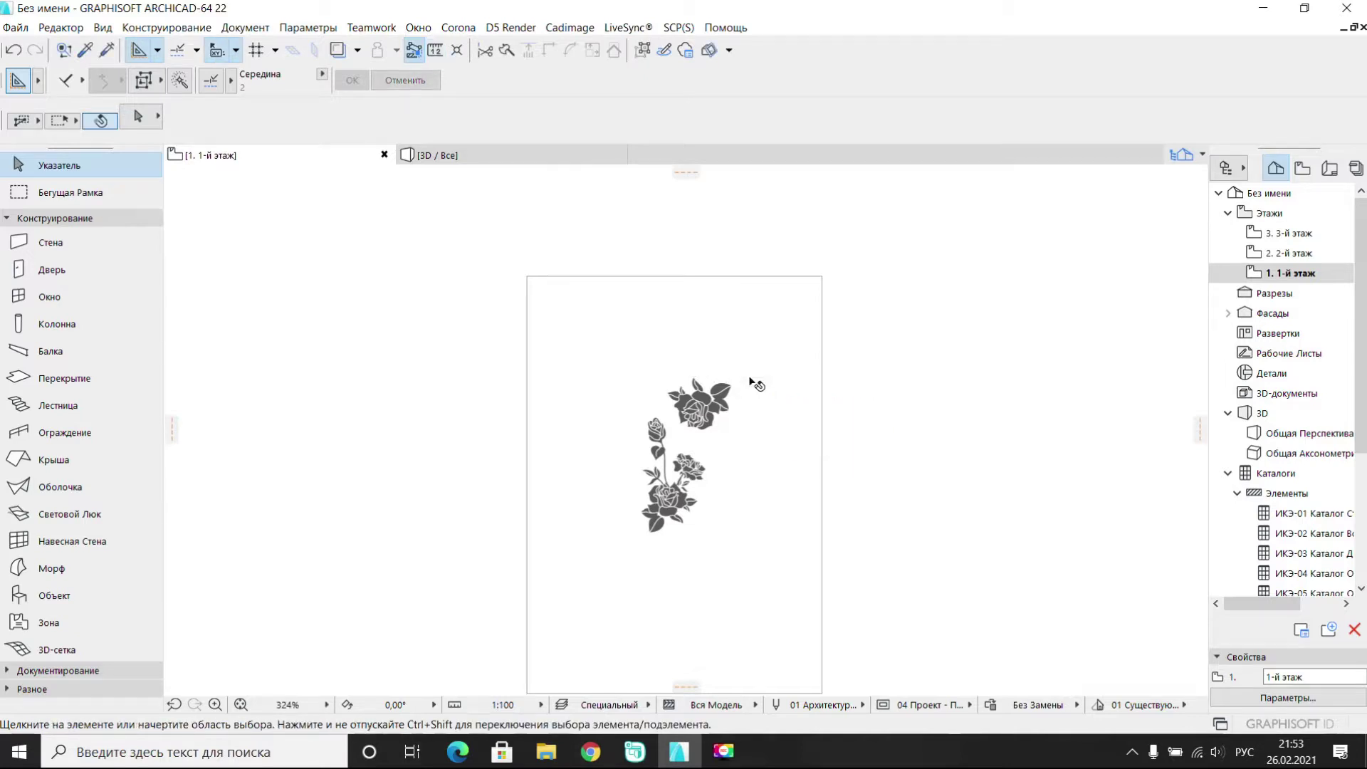
- Explode the rose drawing into the current view, keeping the source elements and the default conversion settings
left_click(733, 302)
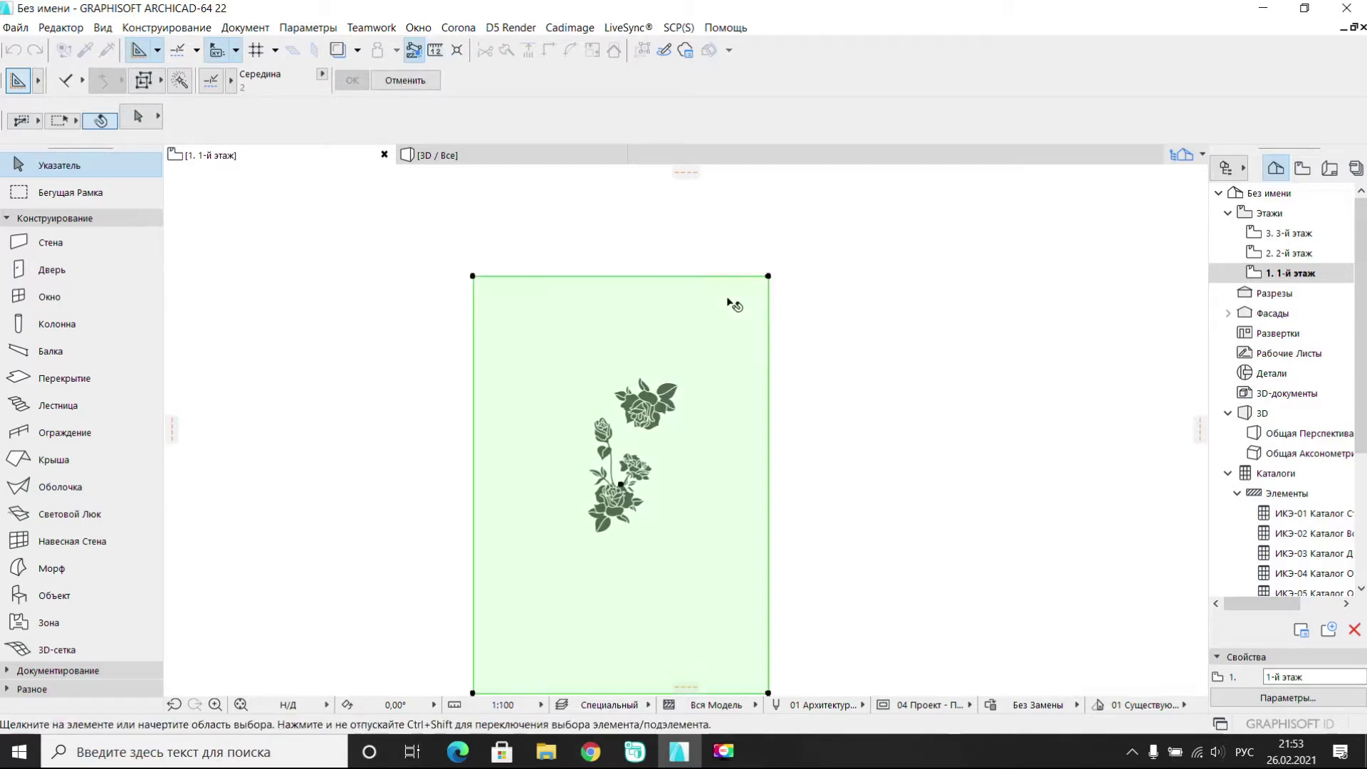
right_click(704, 314)
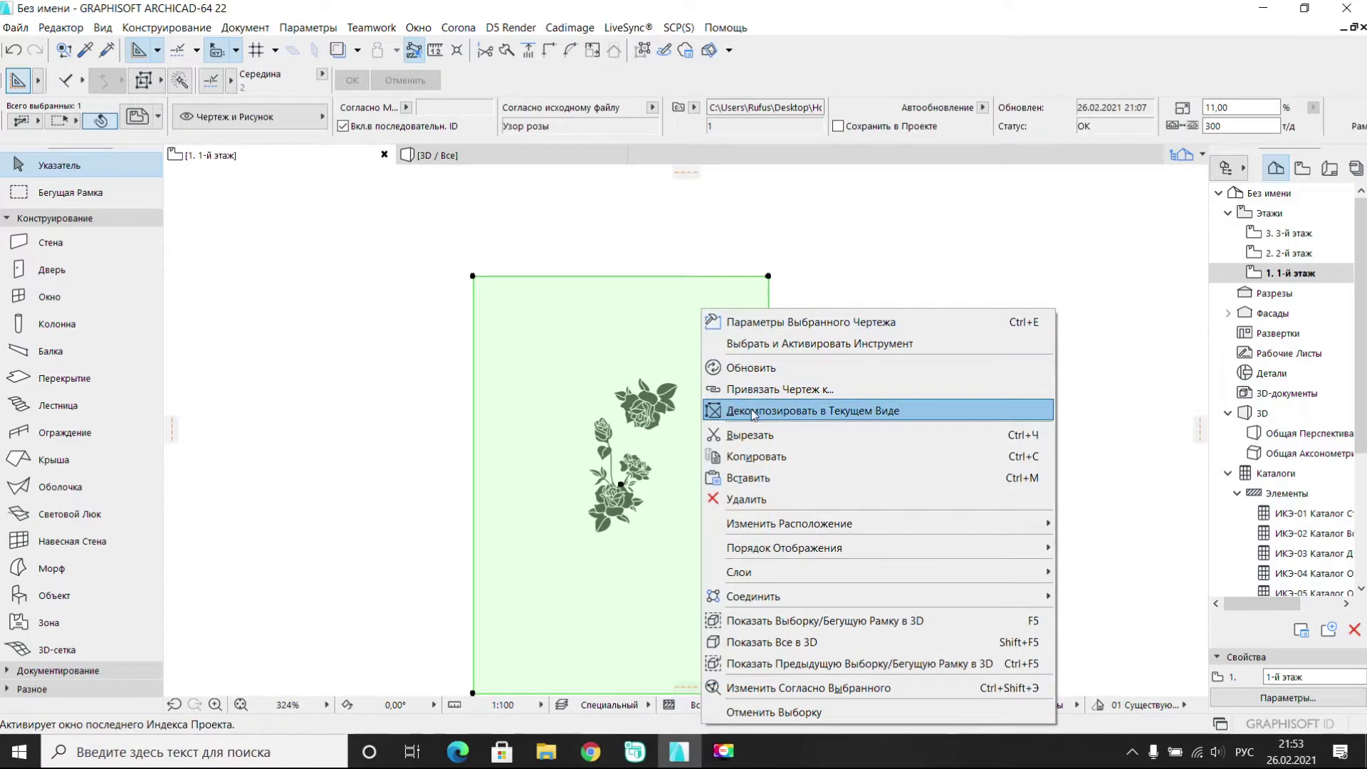
left_click(916, 418)
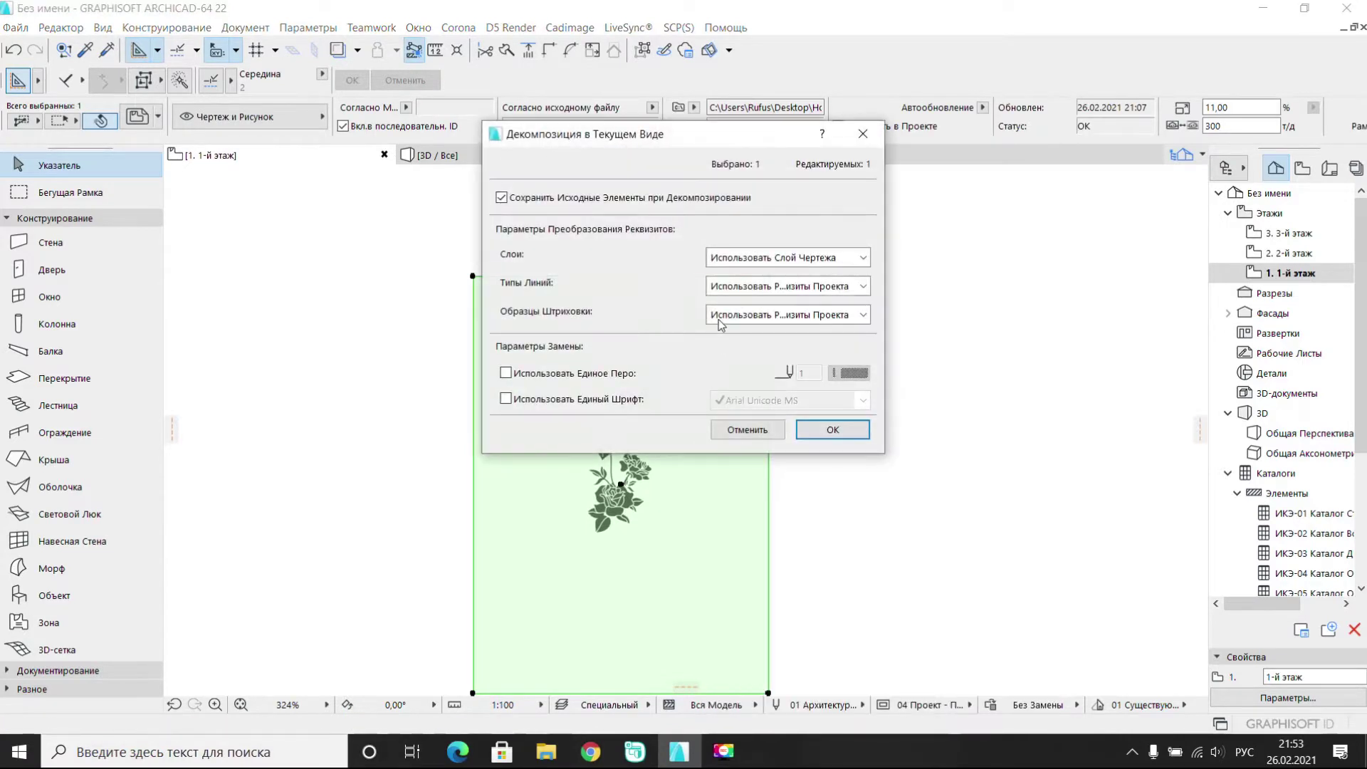
left_click(831, 431)
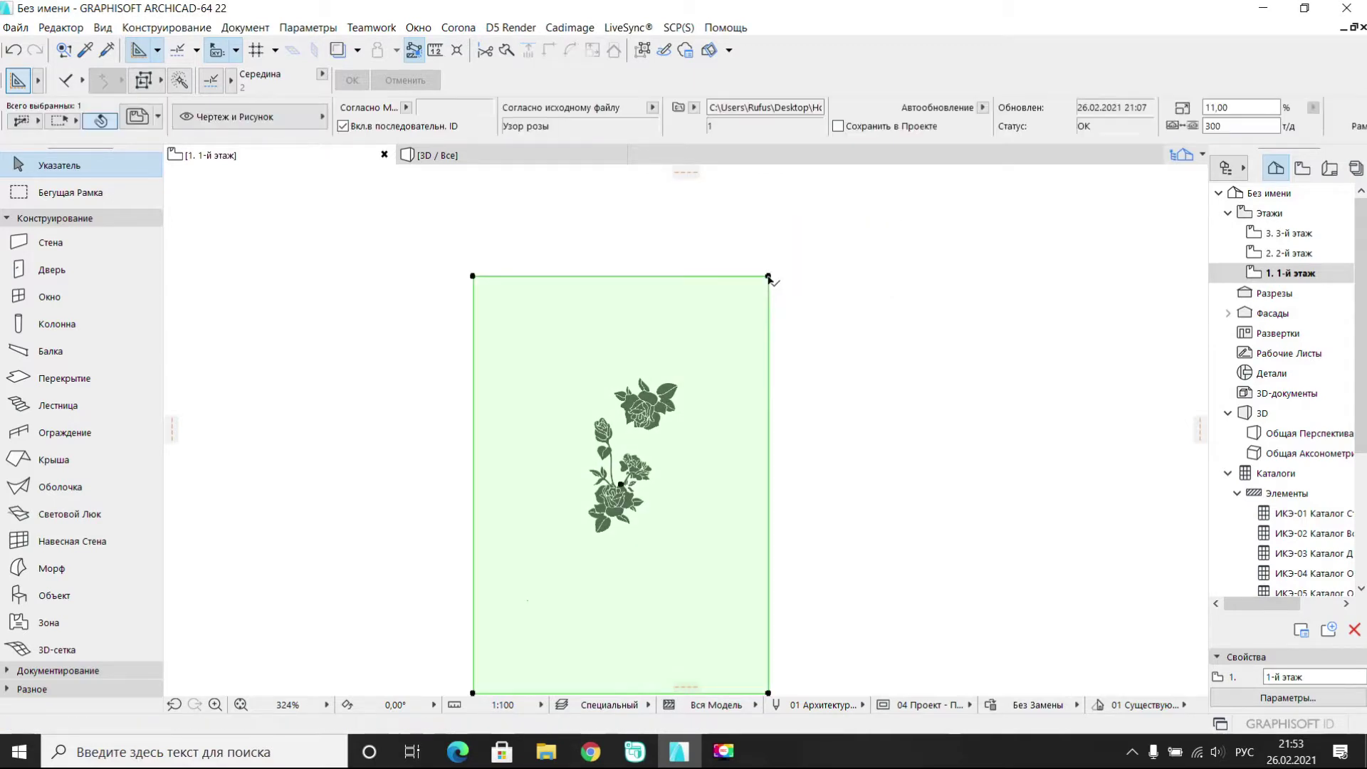
- Move the original rose drawing off its exploded fills and delete it
left_click(768, 276)
left_click(474, 277)
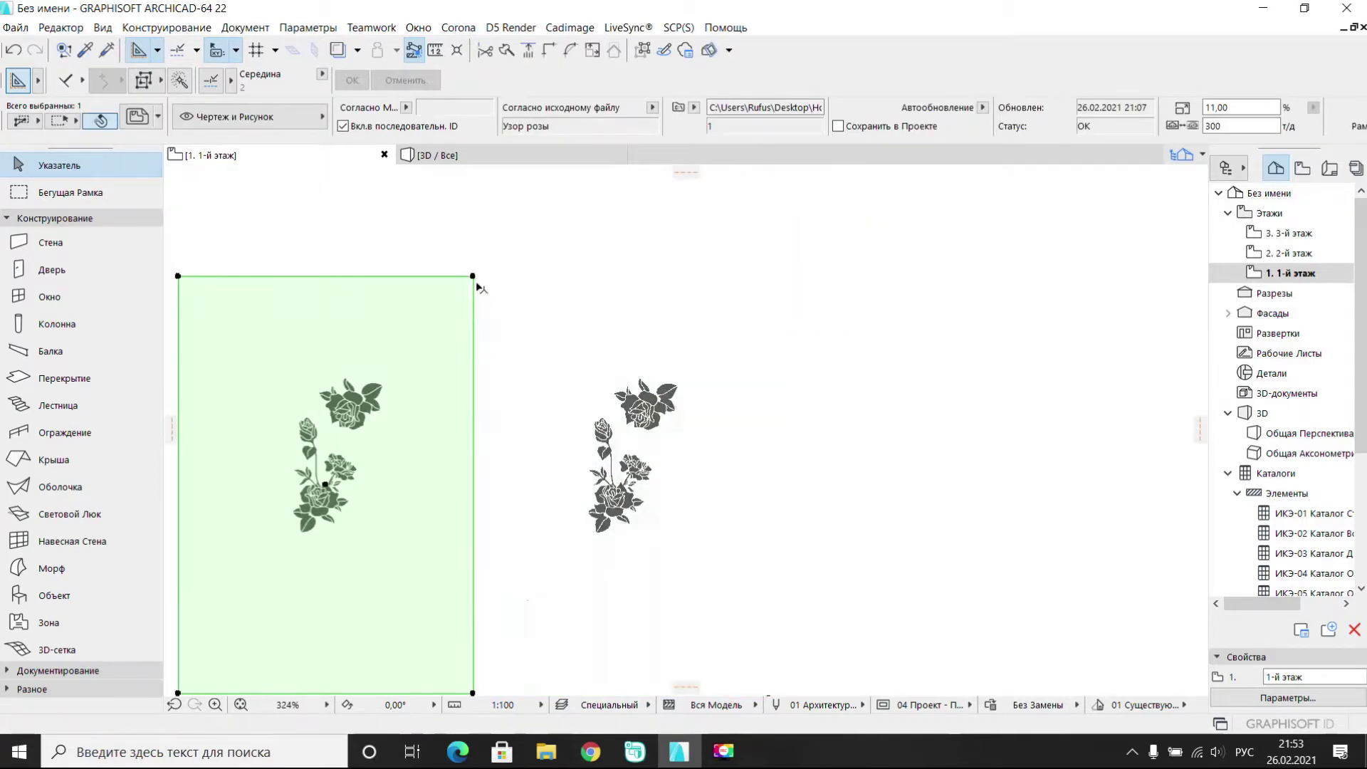
key("Delete")
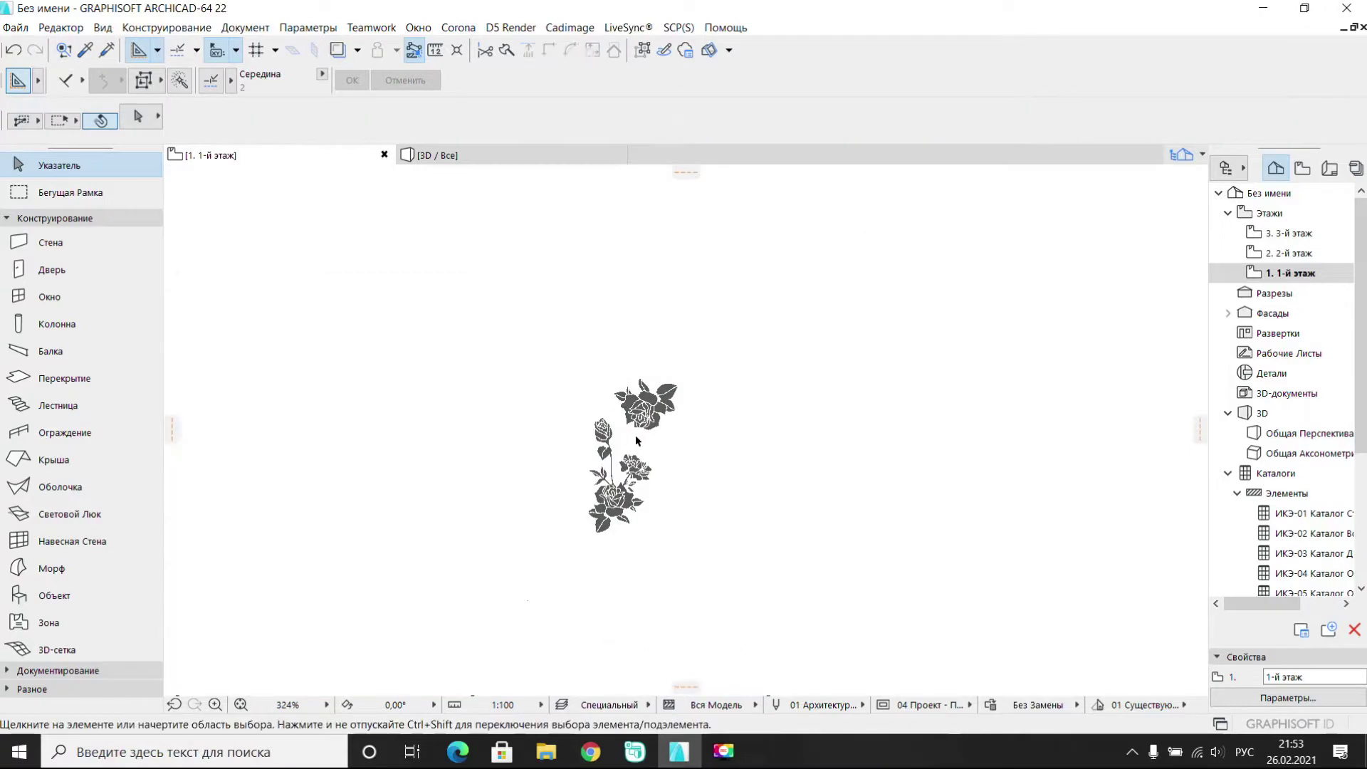
- Select all the exploded rose fills, open the Profile Manager and copy the fills
scroll(646, 423, "up", 4)
scroll(646, 422, "up", 1)
left_click(648, 402)
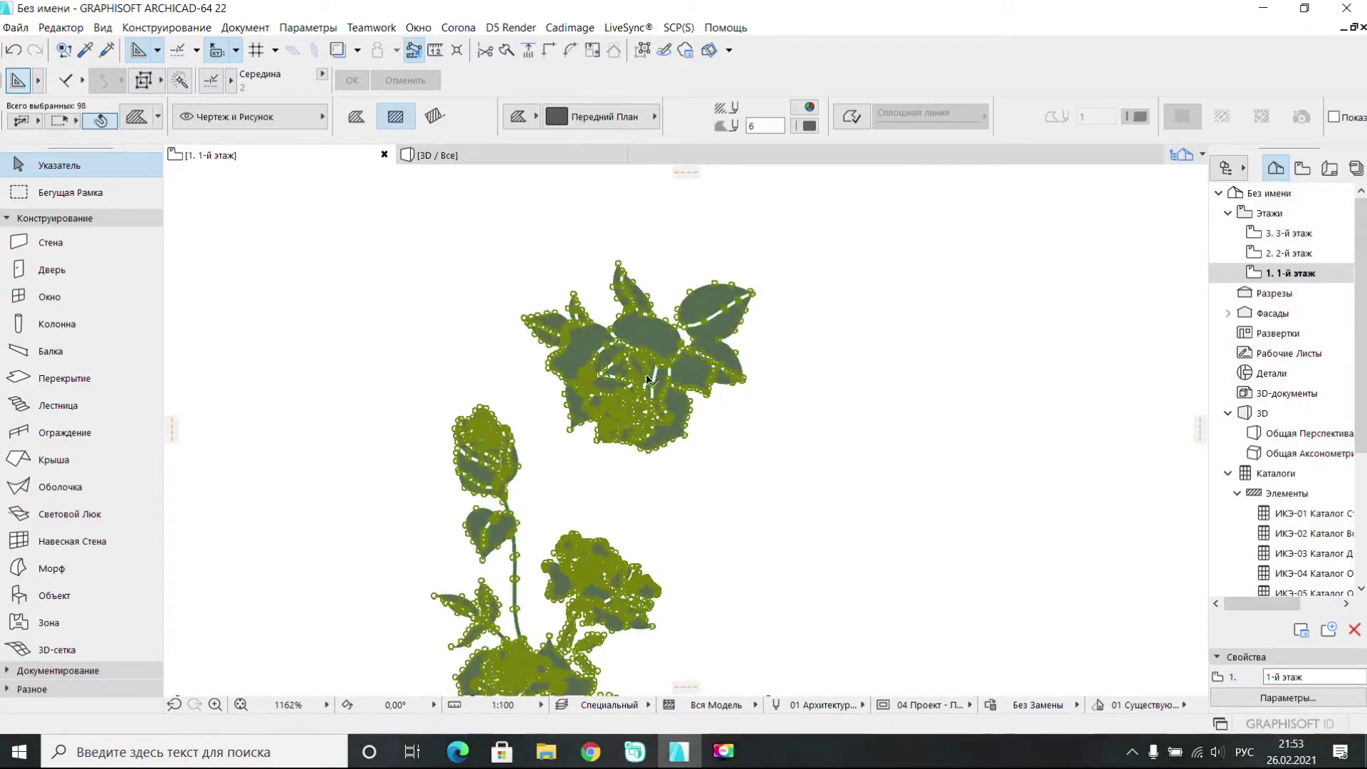
middle_click_drag(648, 401, 643, 404)
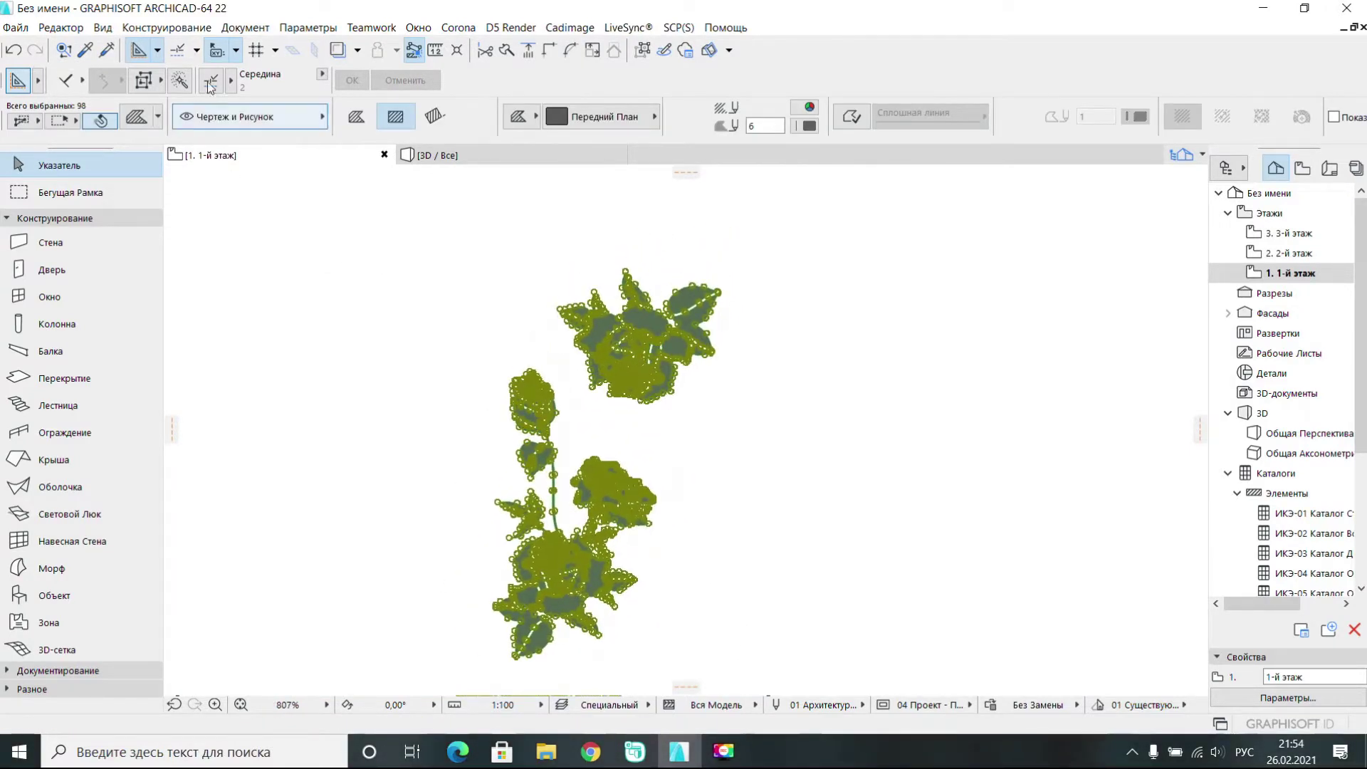
left_click(308, 27)
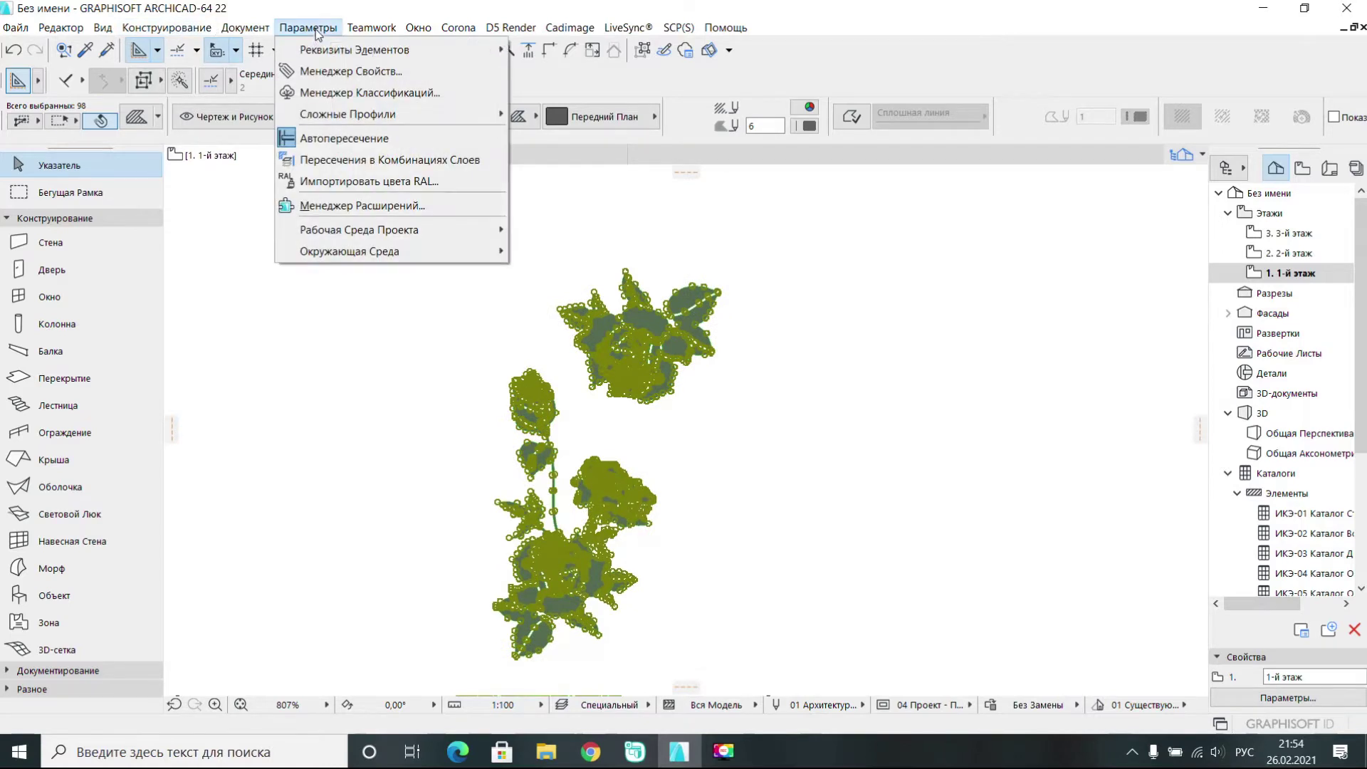
mouse_move(329, 113)
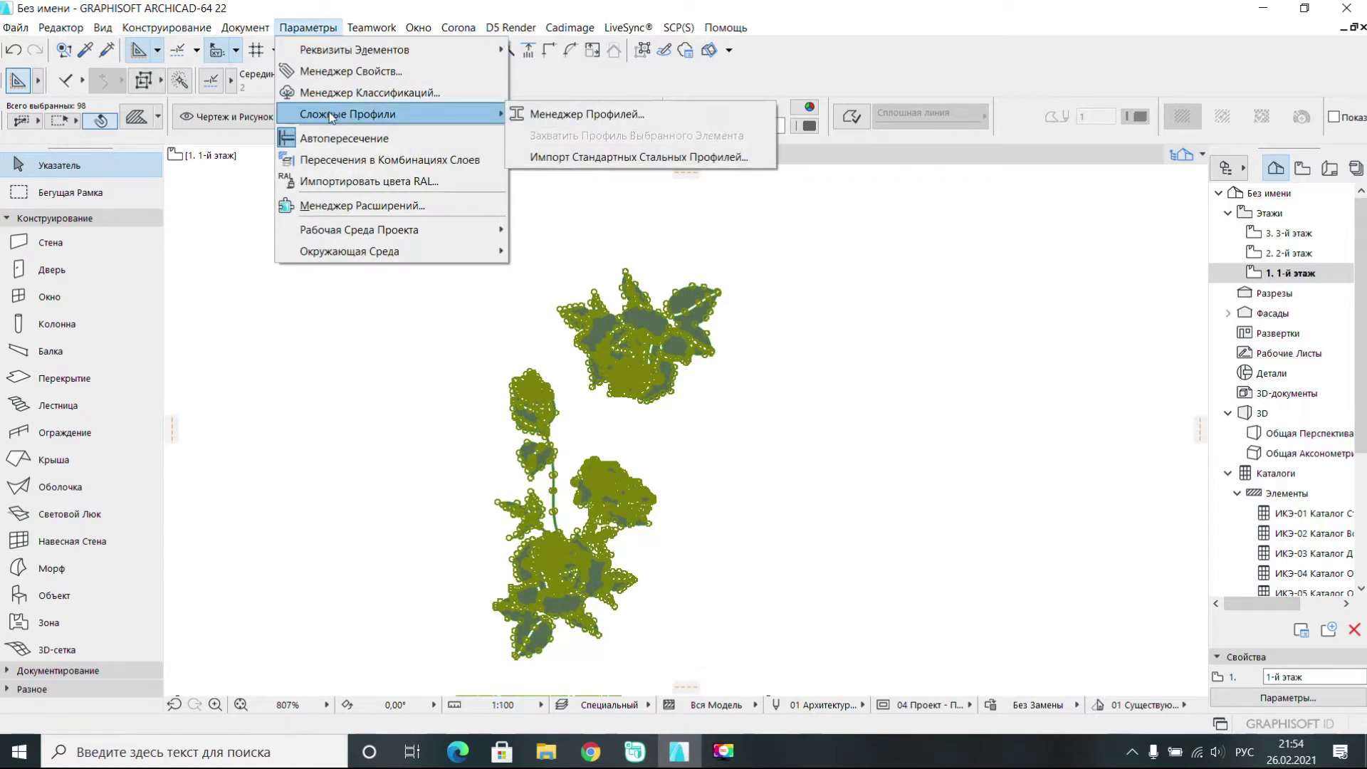
left_click(550, 116)
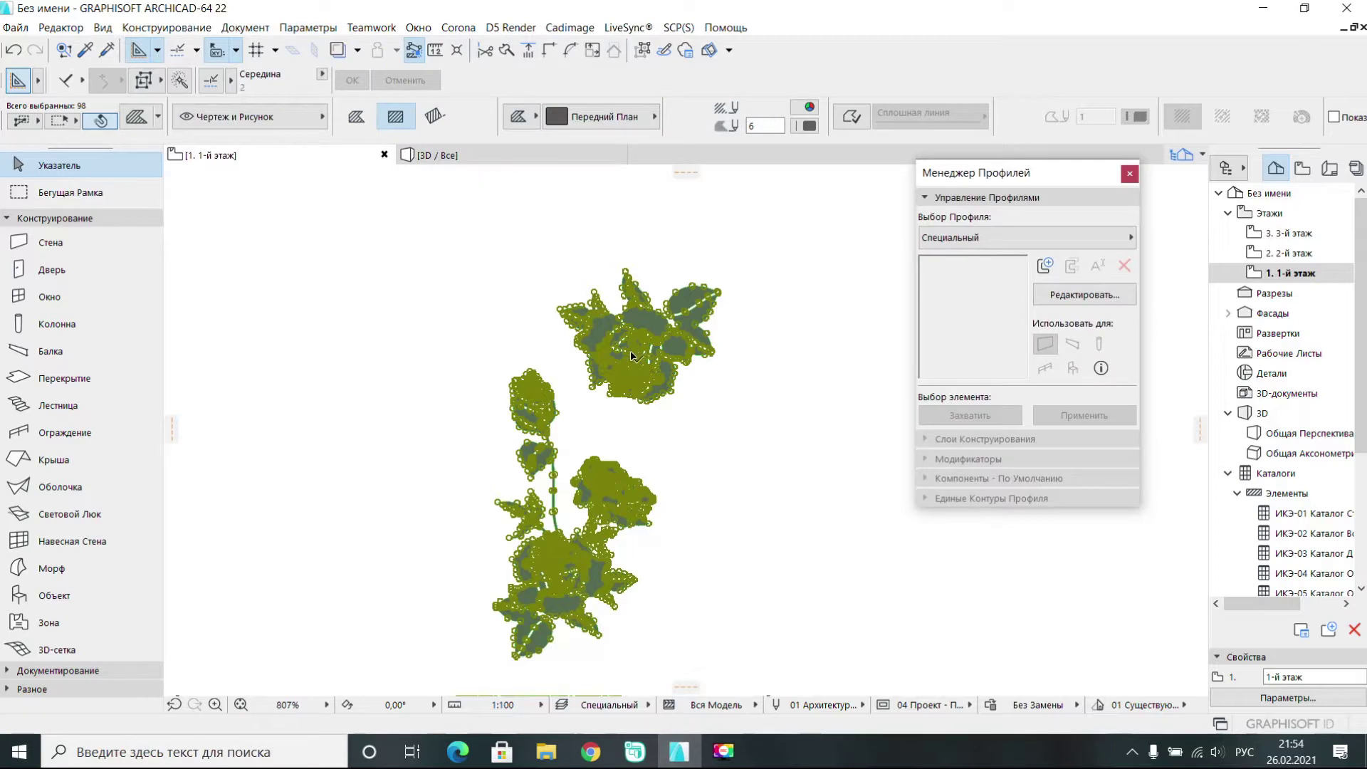
right_click(632, 356)
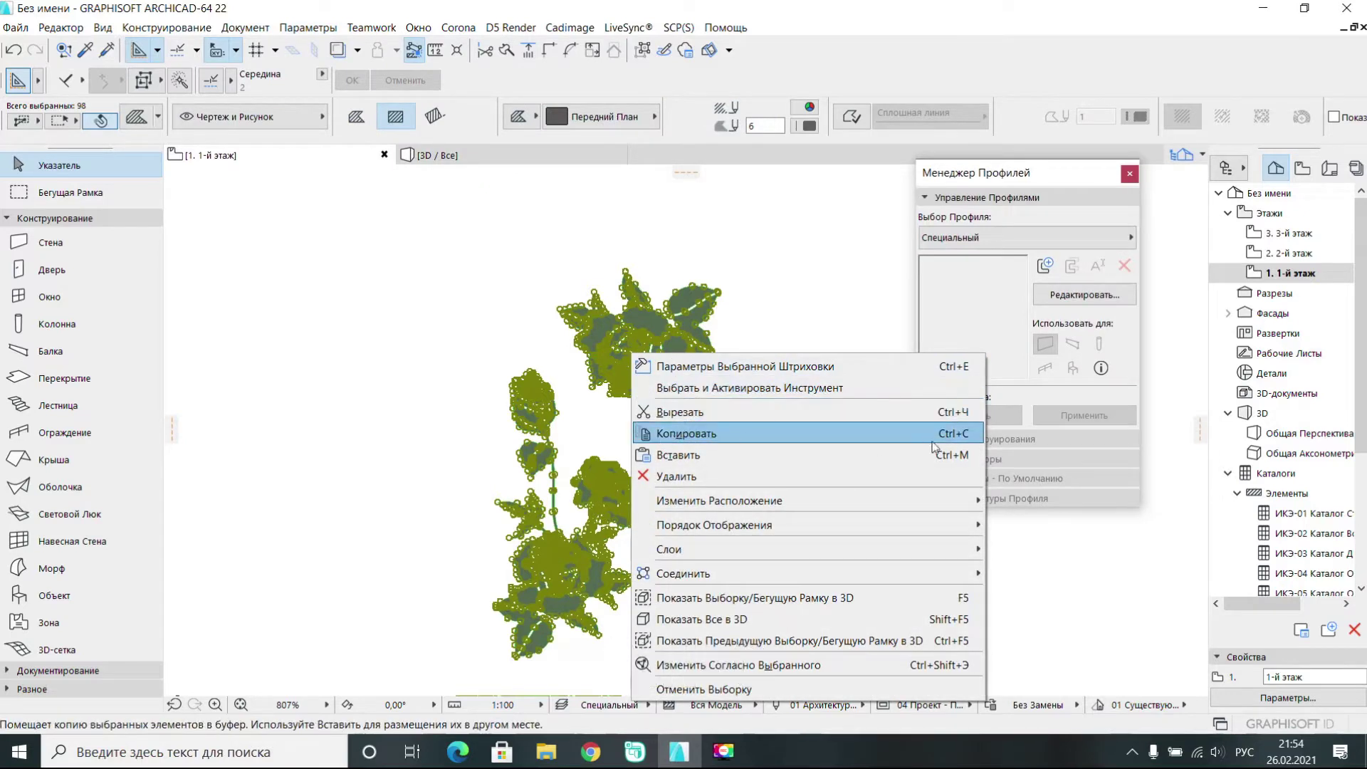
left_click(968, 436)
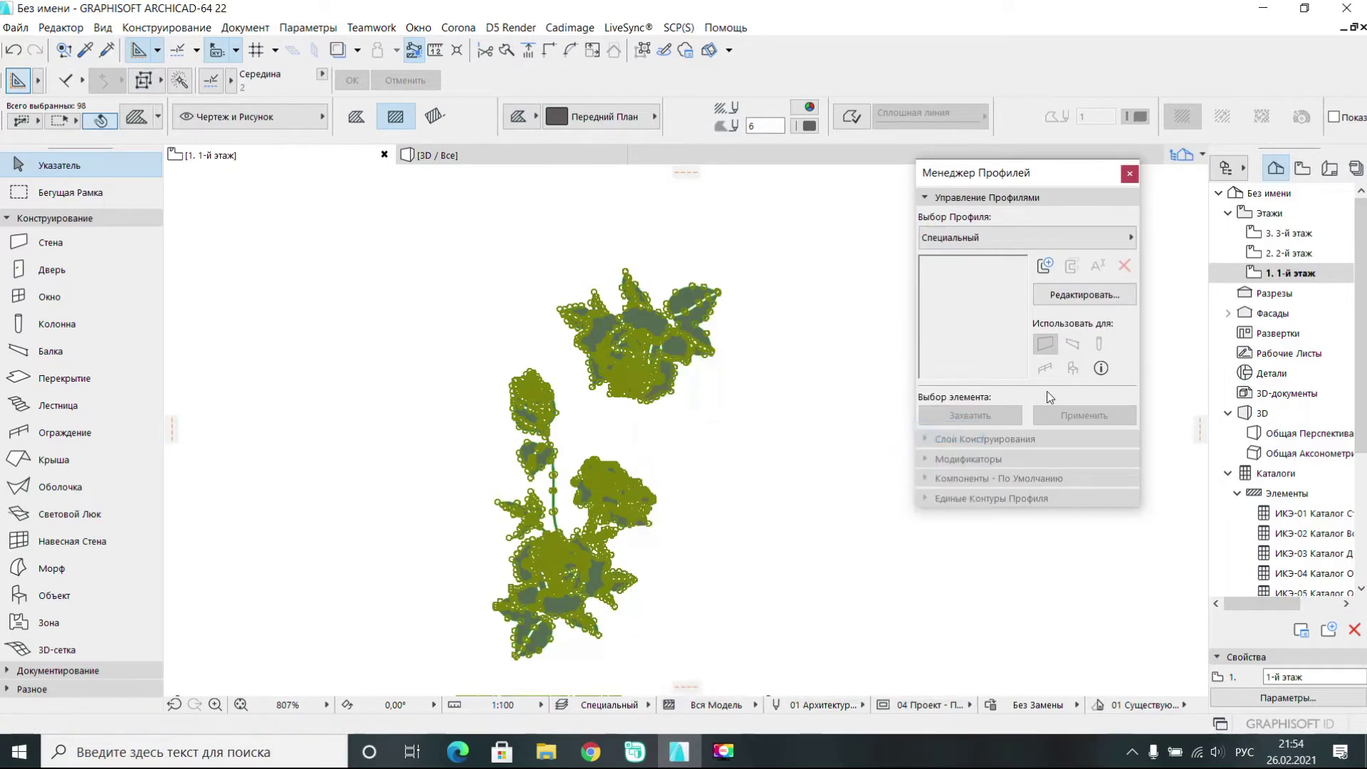
- Create a new profile named "Узор Роза" and paste the copied rose fills into its editor
left_click(1045, 266)
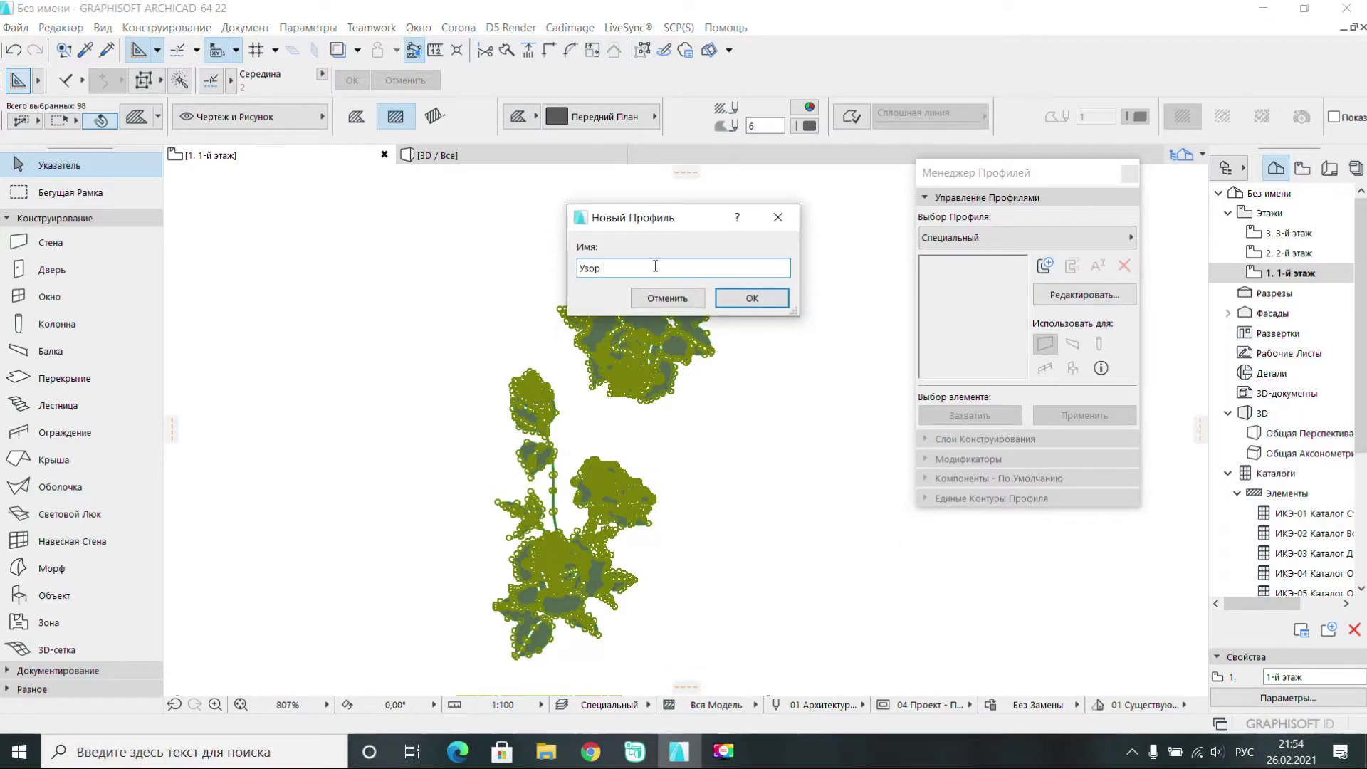
left_click(727, 295)
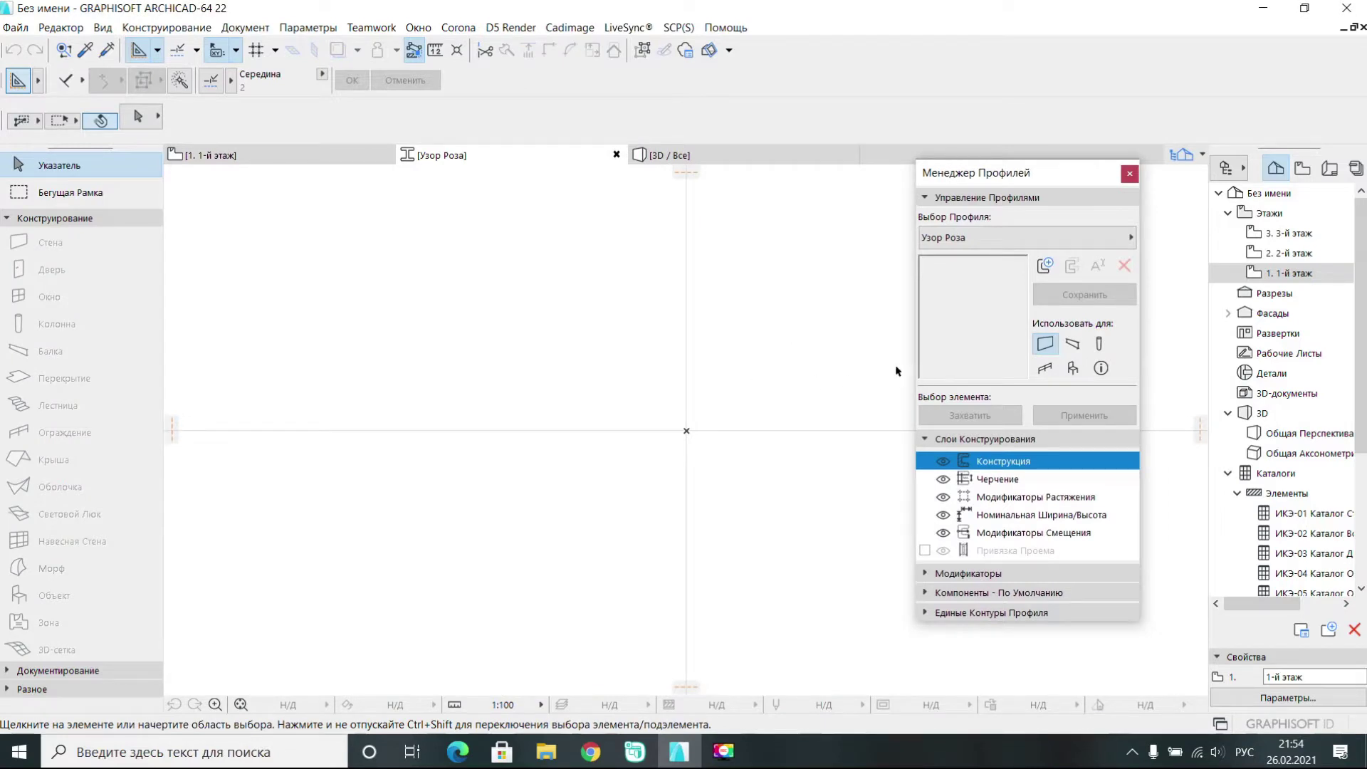
right_click(666, 411)
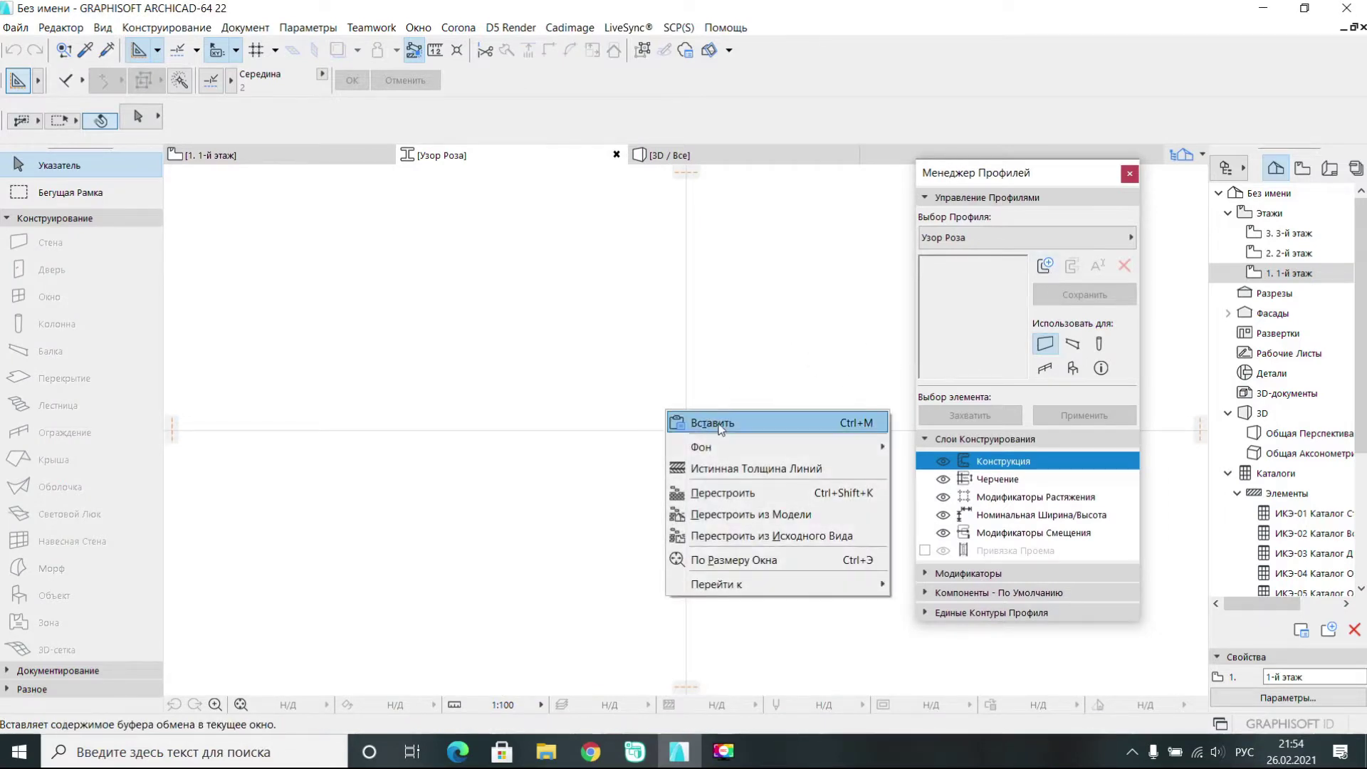
left_click(749, 420)
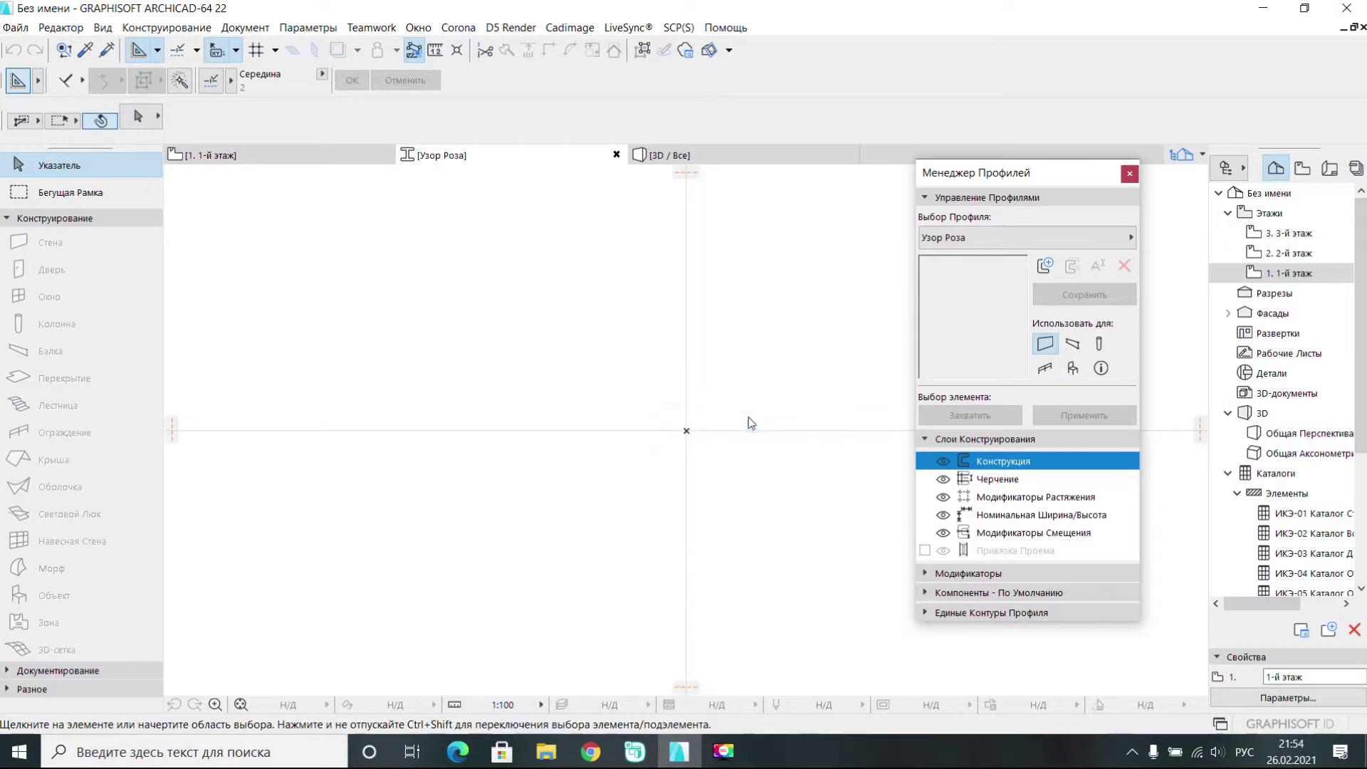
left_click(786, 373)
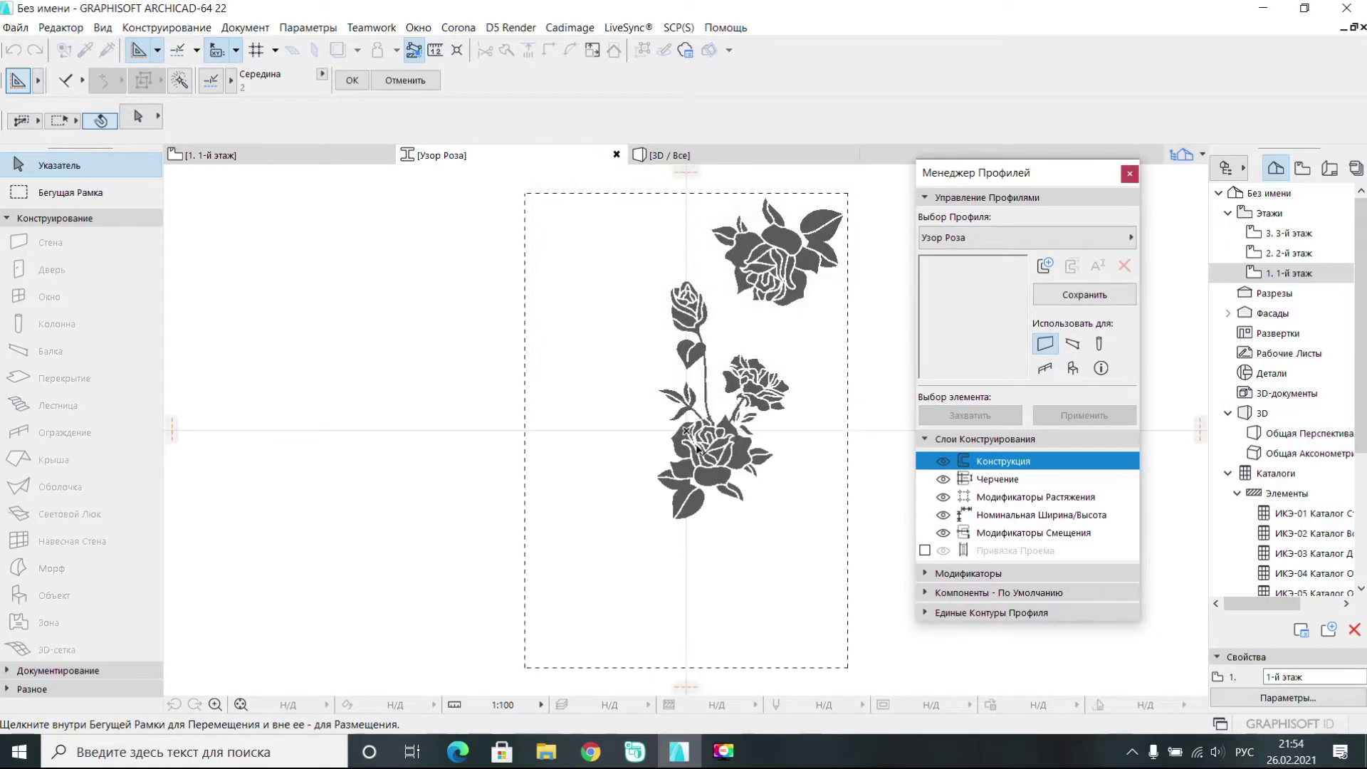
- Move the pasted rose pattern so the tip of its lowest leaf sits on the profile origin, and place it there
left_click(744, 425)
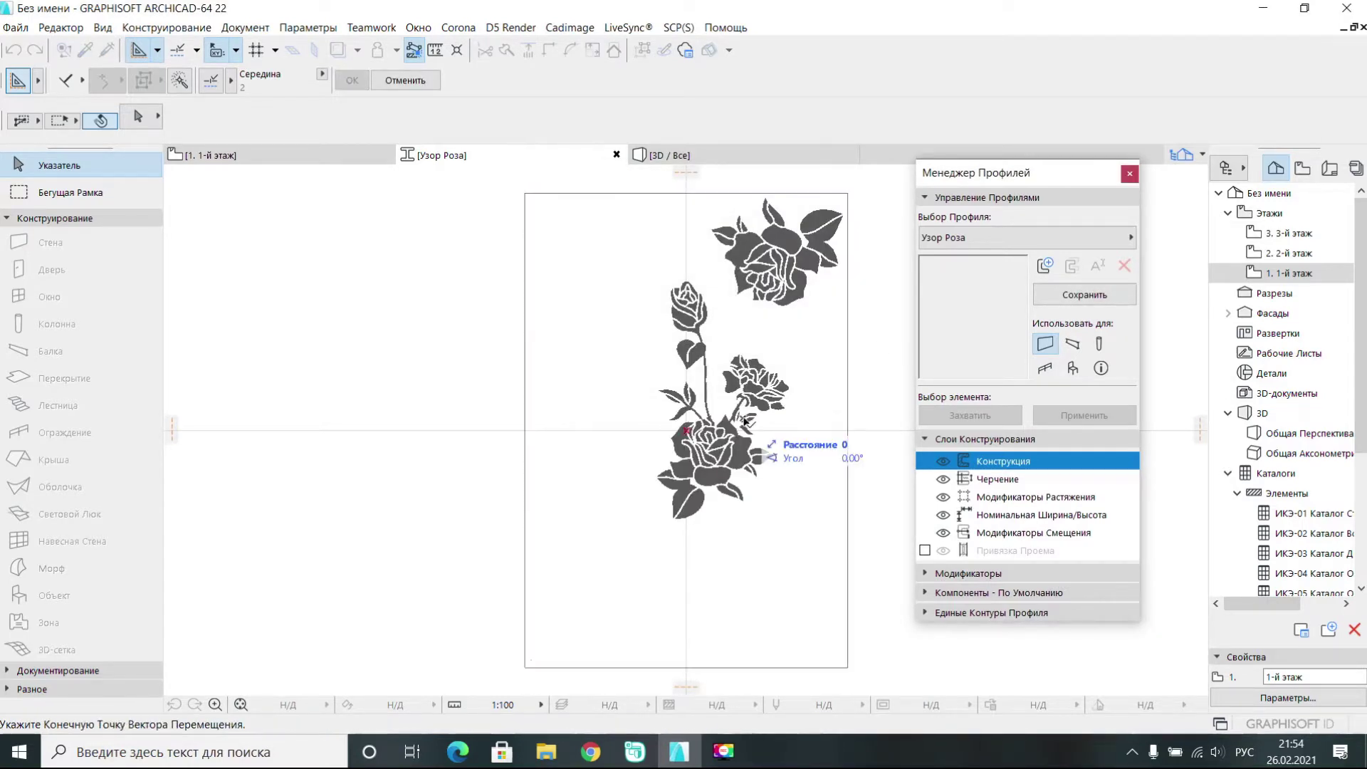
left_click(761, 347)
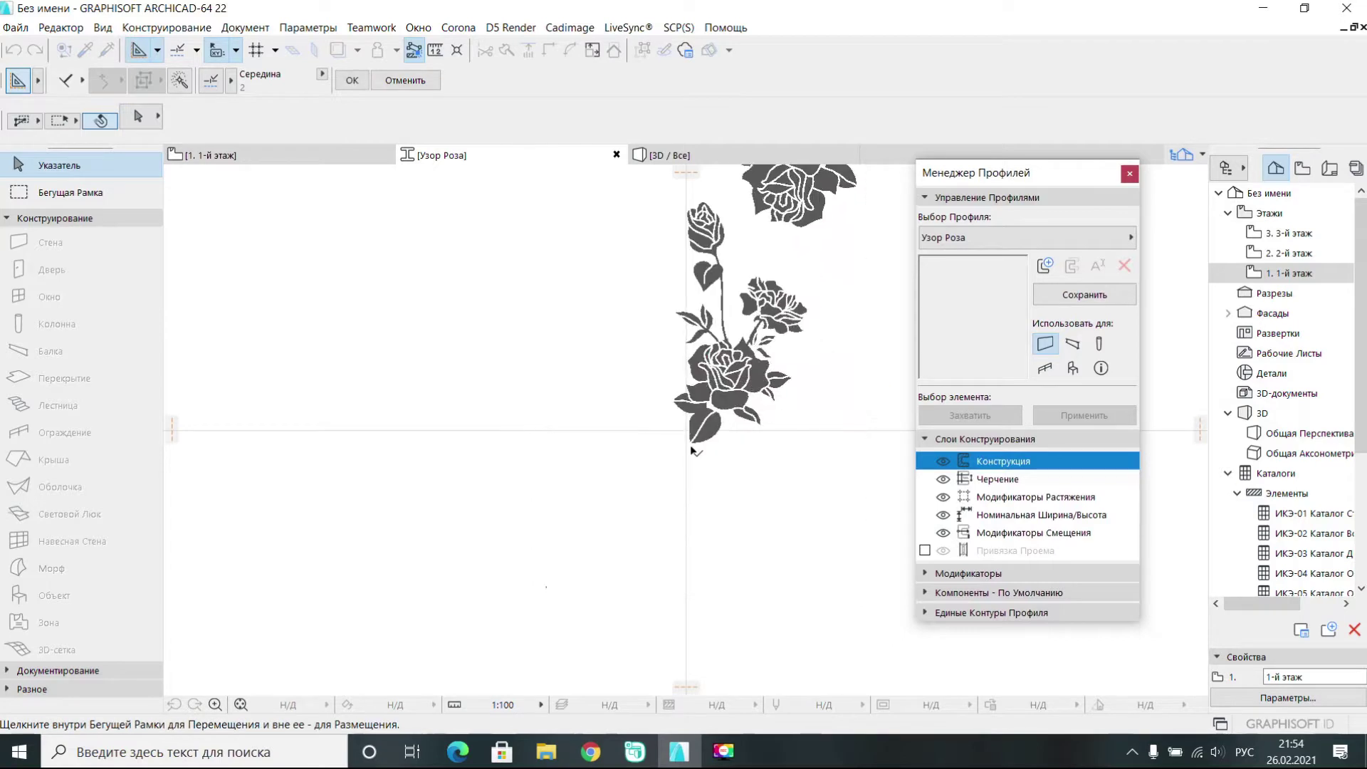
scroll(696, 449, "up", 2)
left_click(691, 443)
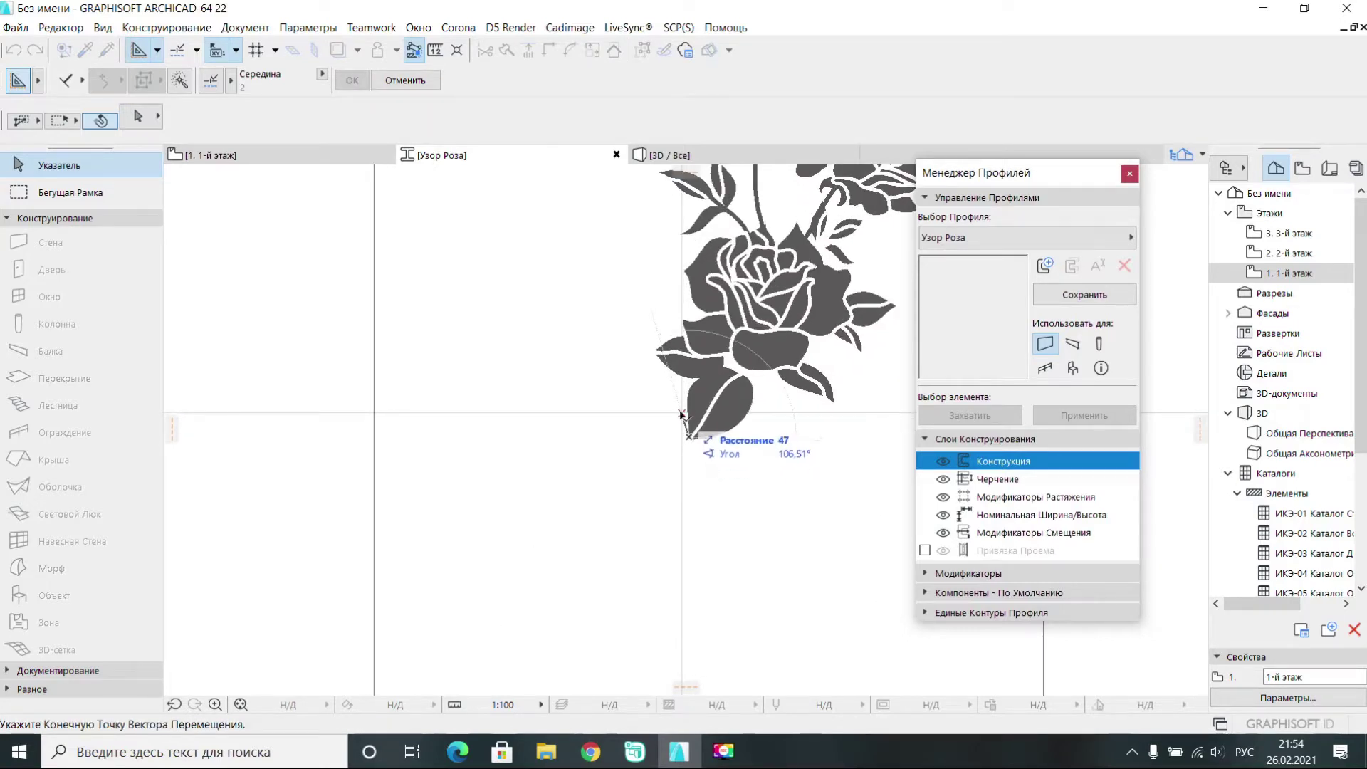
left_click(682, 413)
scroll(705, 449, "down", 5)
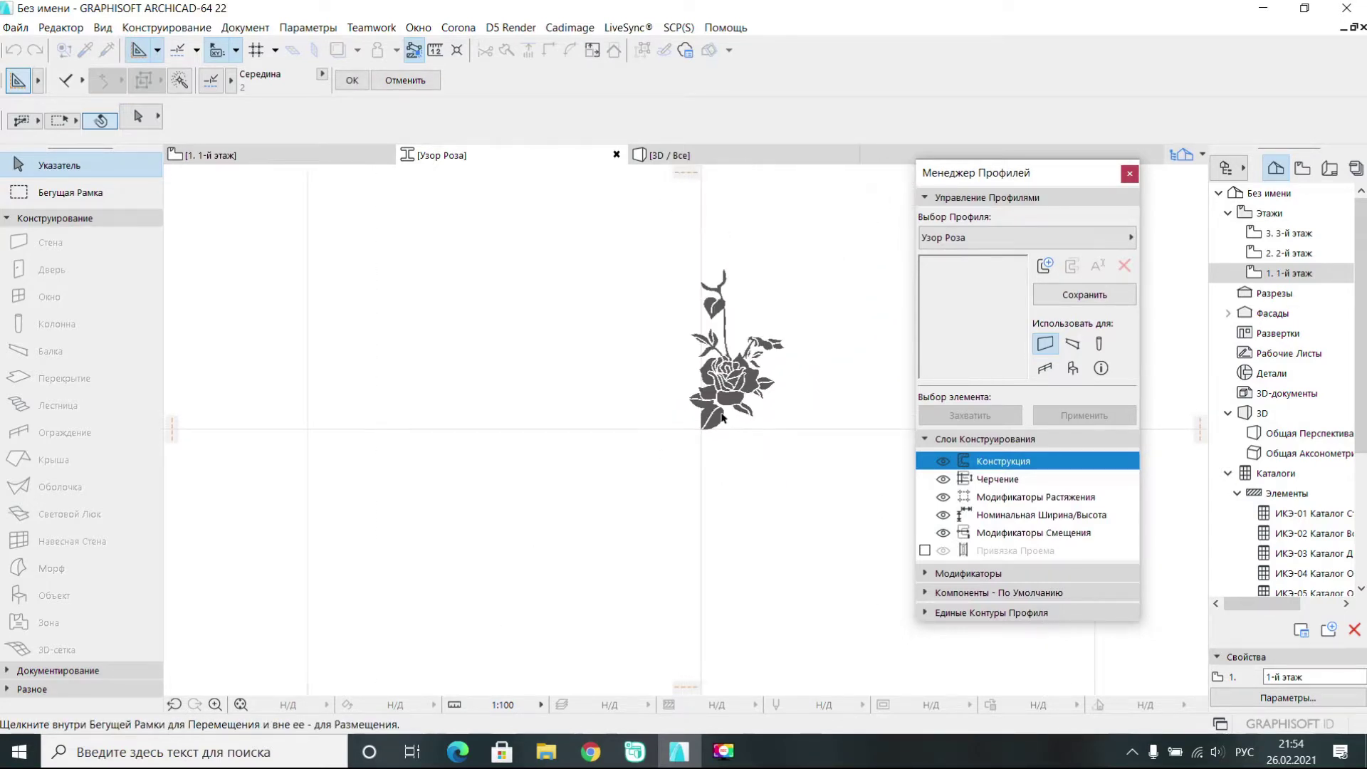
left_click(767, 400)
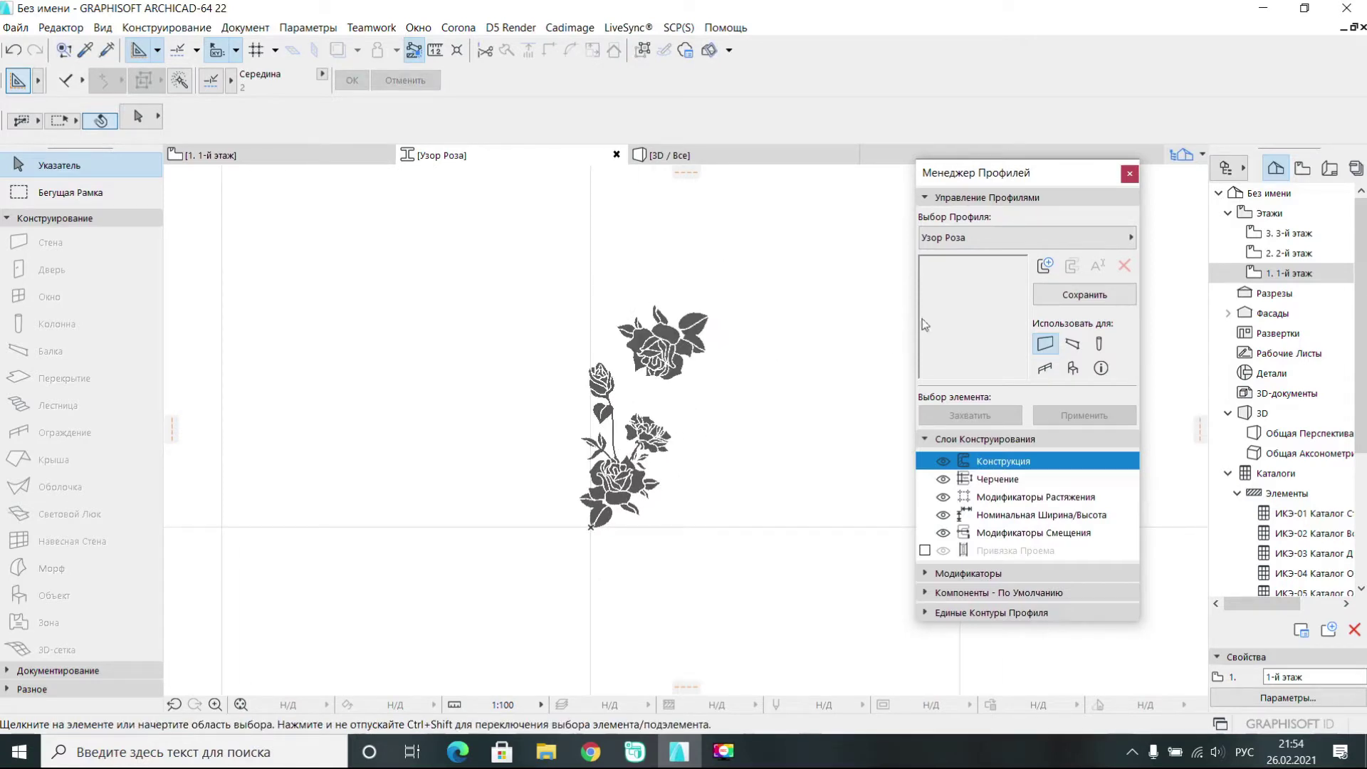
- Save the "Узор Роза" profile for use with walls and close the Profile Manager
left_click(1085, 296)
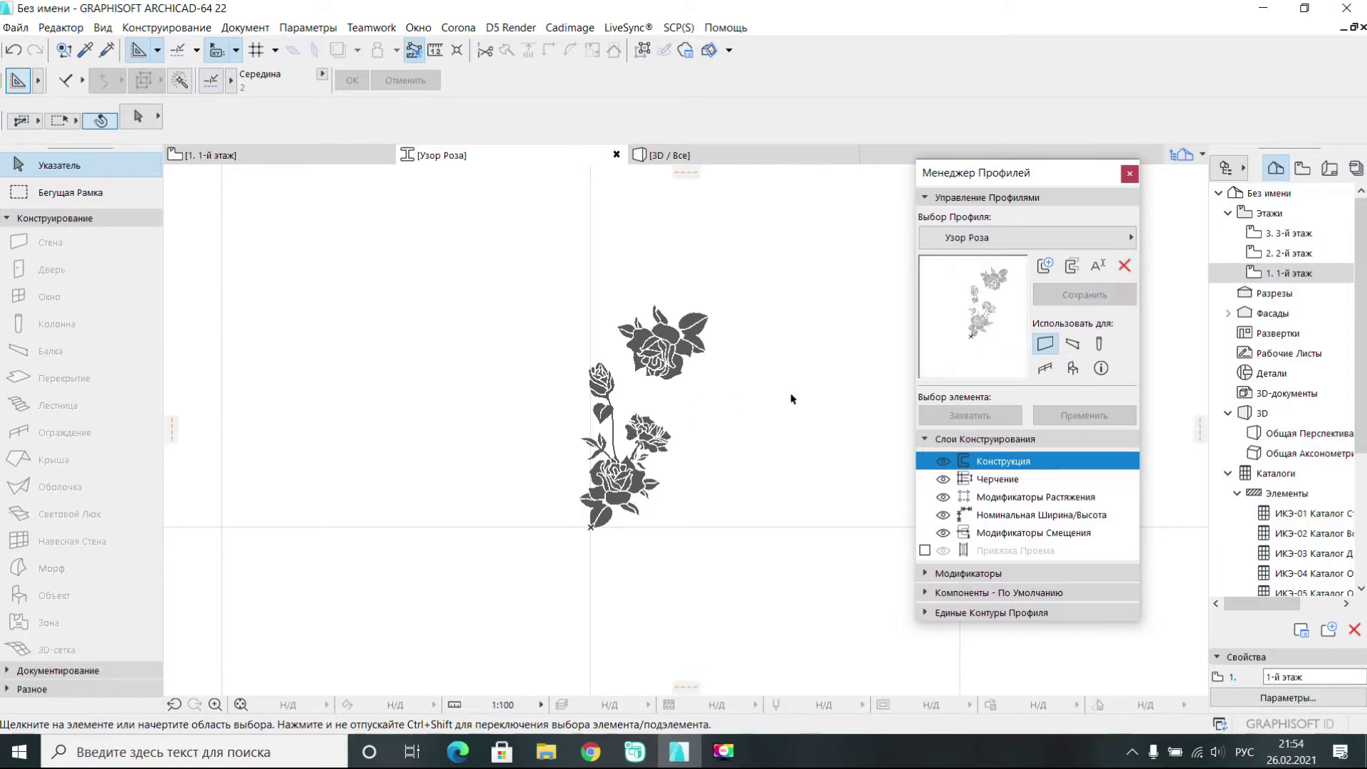
left_click(1130, 175)
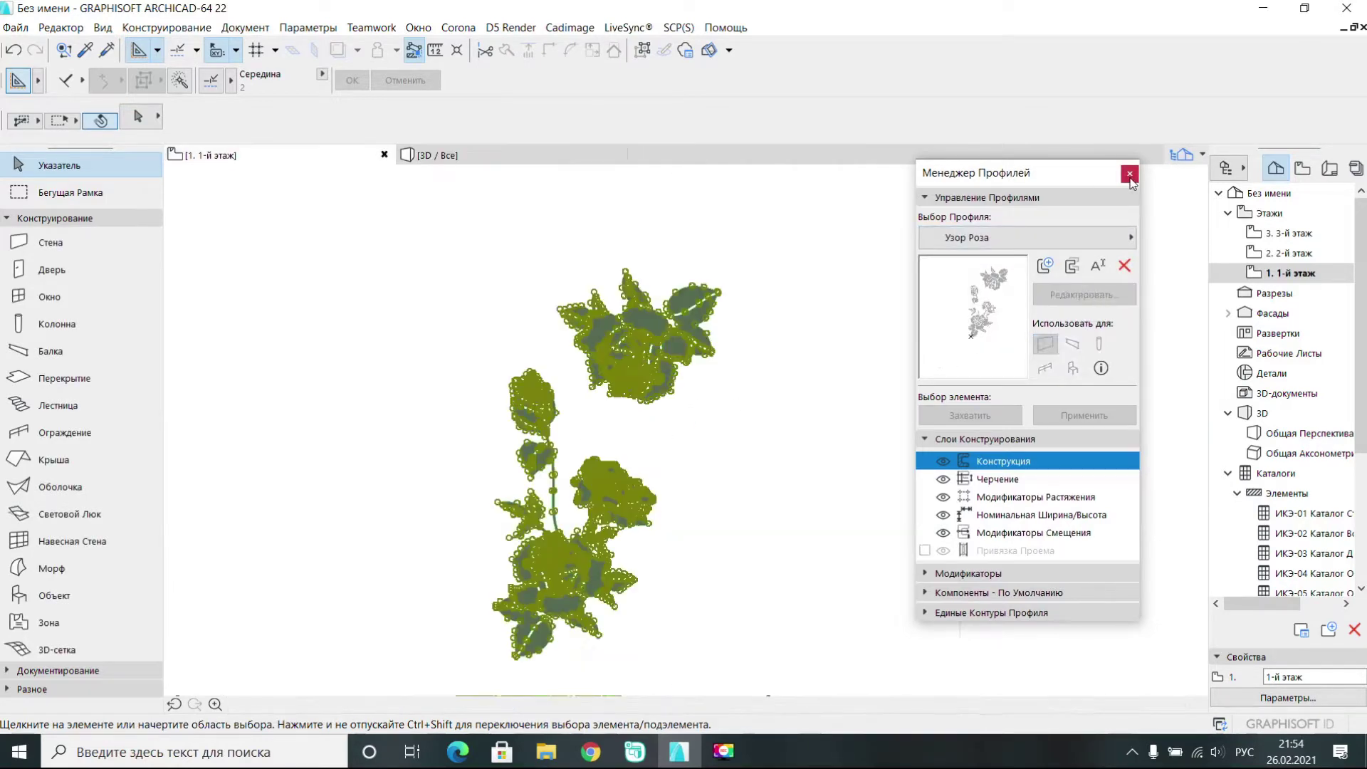
- Delete the selected rose fills from the floor plan and assign the "Узор Роза" complex profile to the default wall
key("Delete")
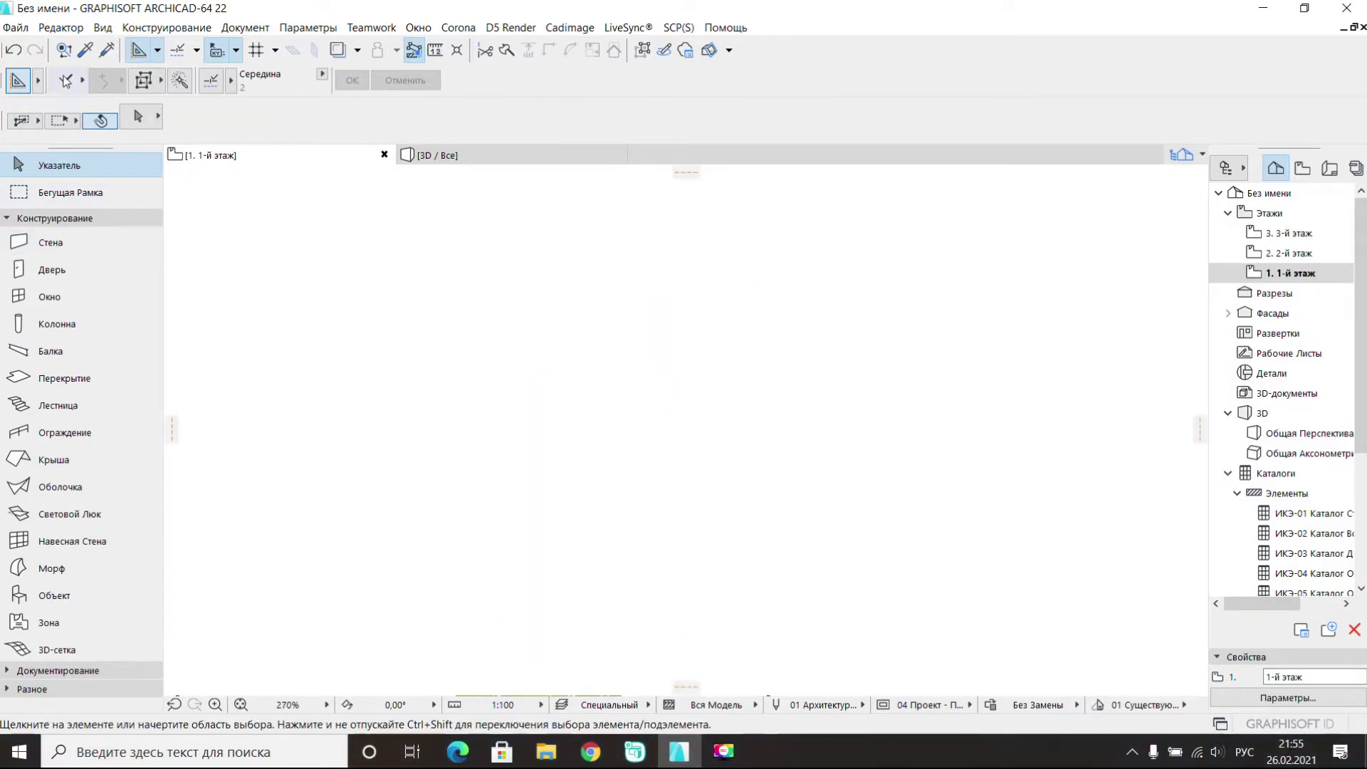
left_click(42, 242)
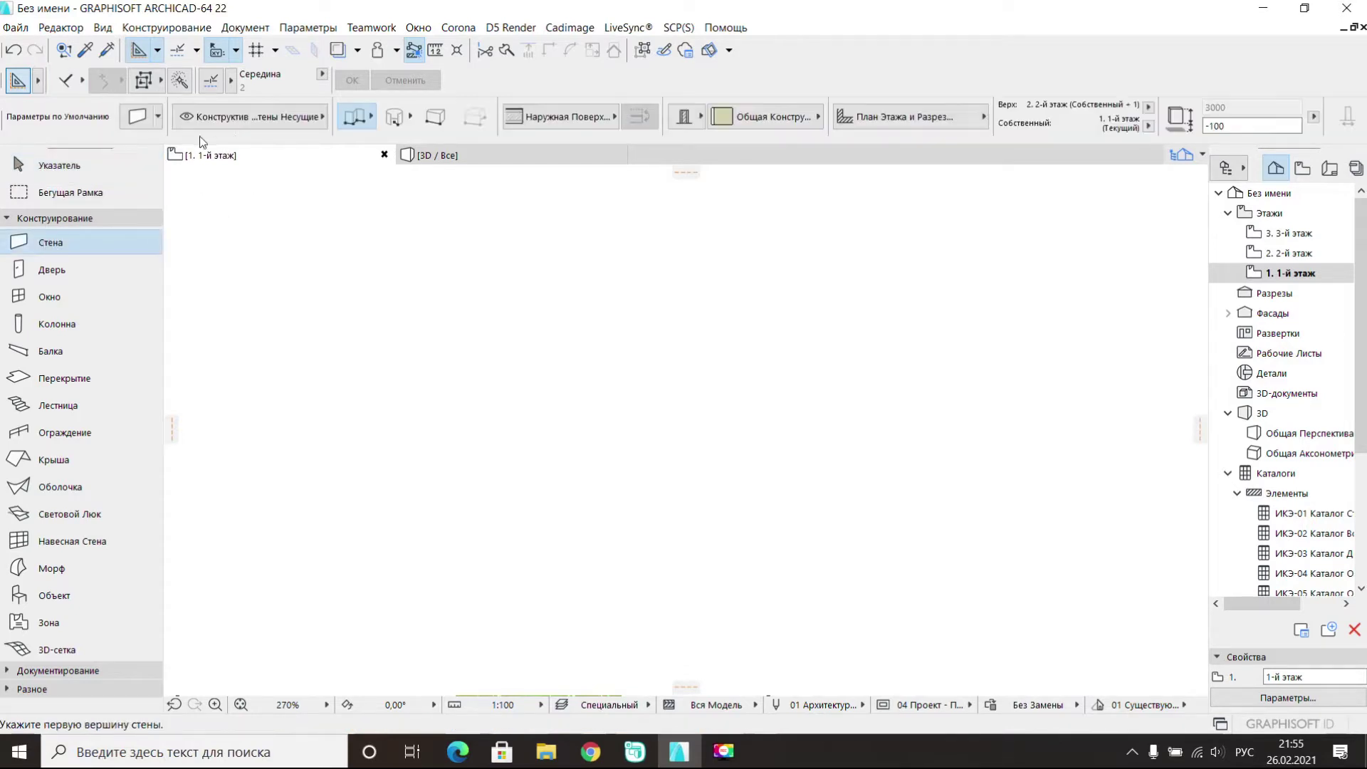
left_click(141, 118)
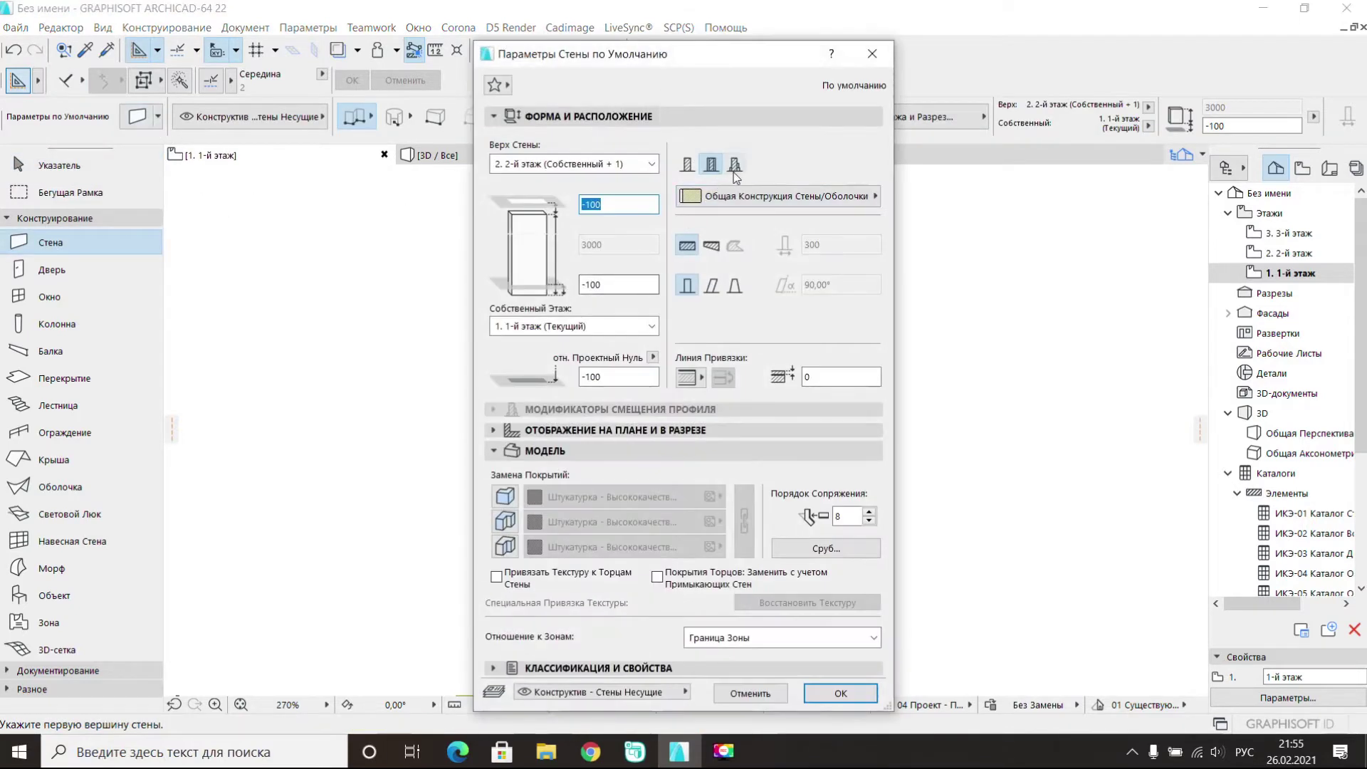
left_click(755, 195)
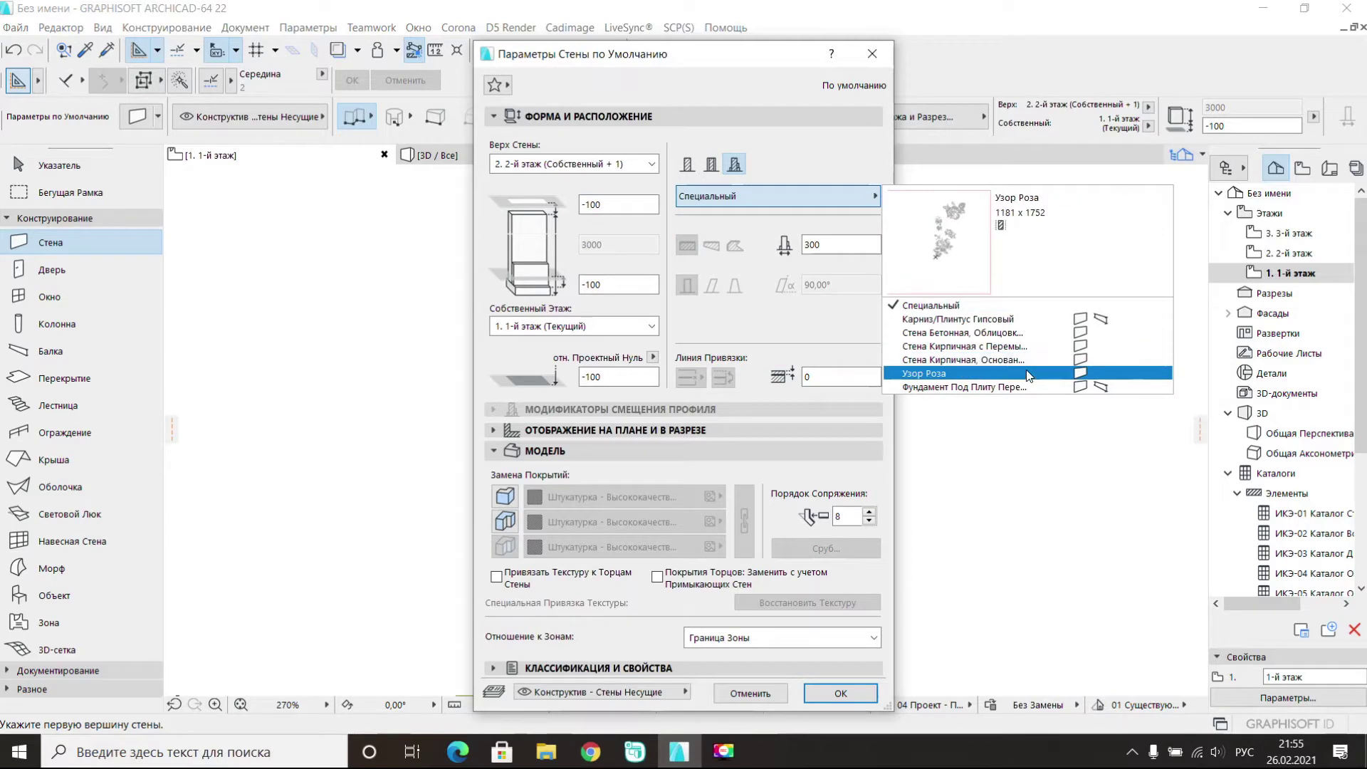
left_click(1081, 376)
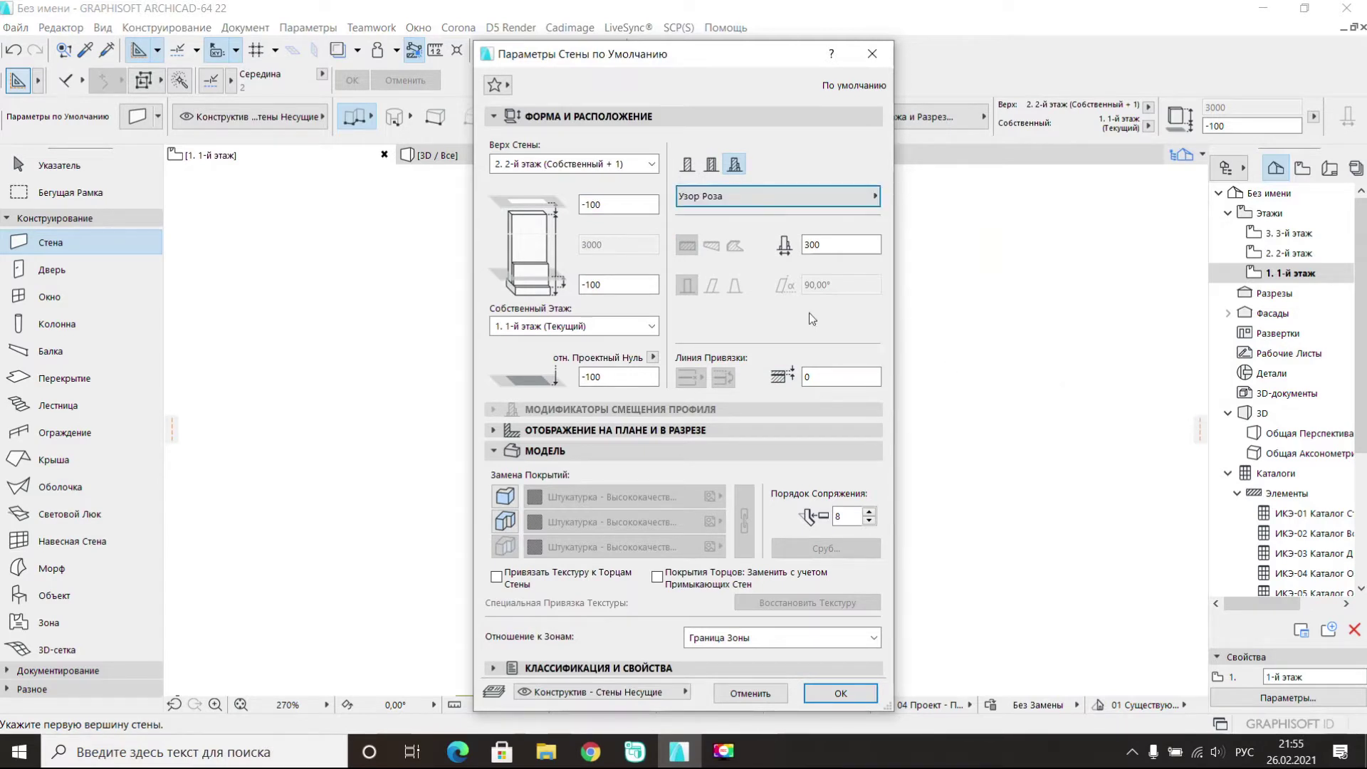
- Override the default wall's surfaces with "Металл - Золото", link them so all sides match, and accept the settings
left_click(505, 496)
left_click(501, 522)
left_click(576, 491)
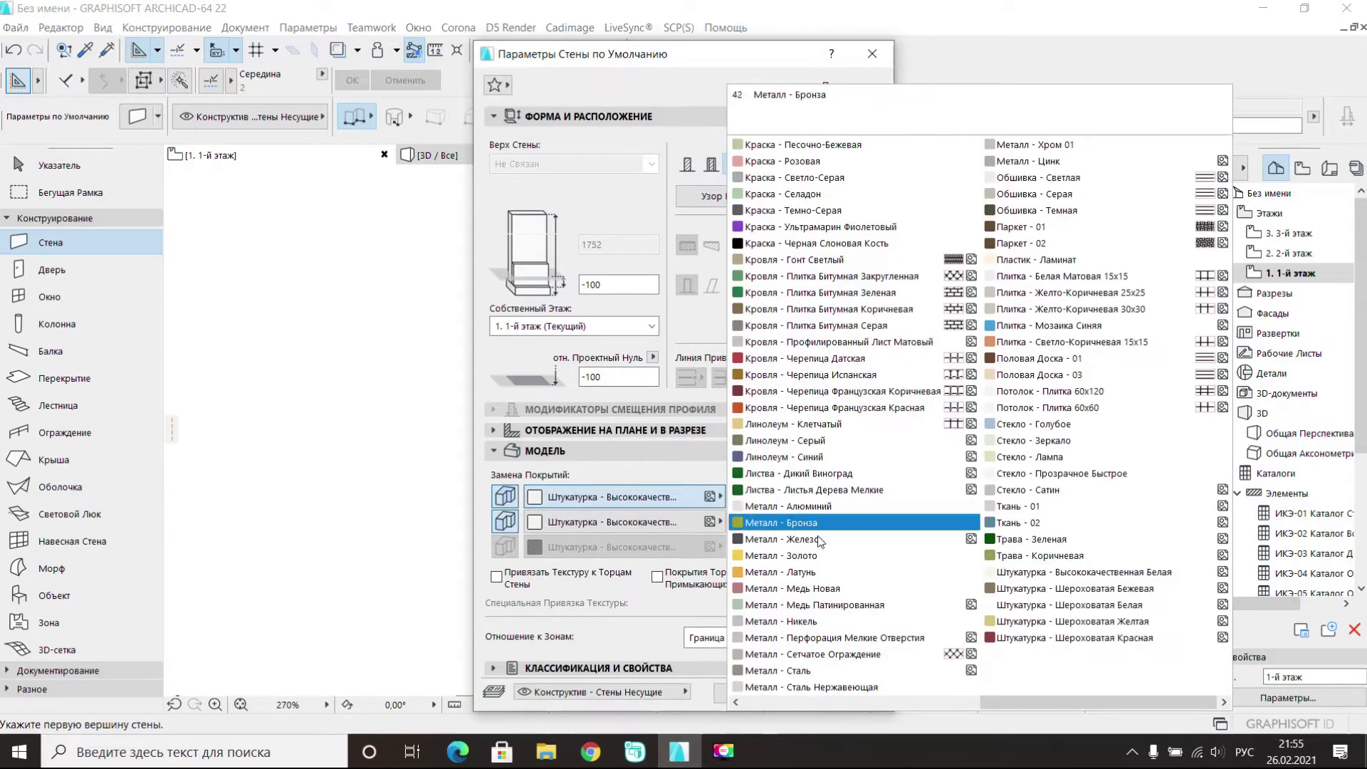
left_click(857, 556)
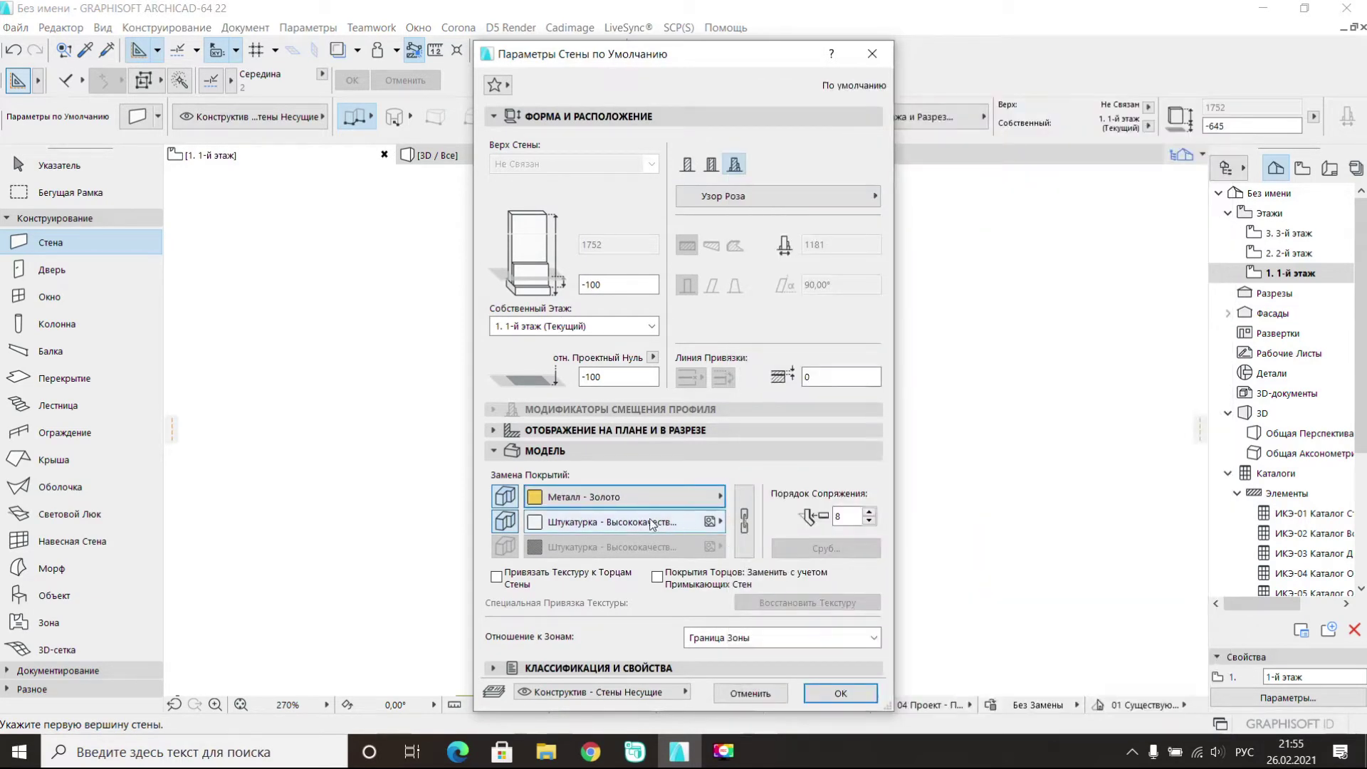
left_click(744, 521)
left_click(836, 691)
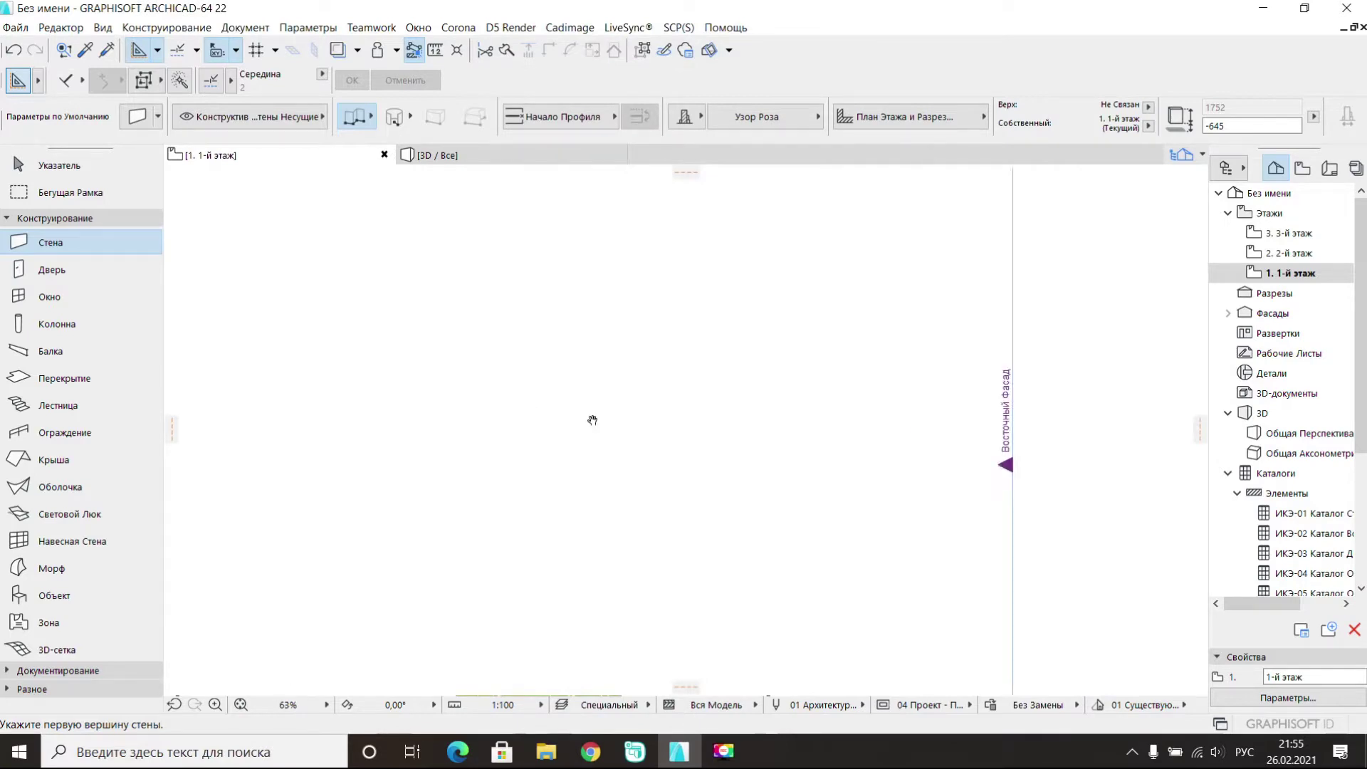
- Place a very short vertical wall segment with the "Узор Роза" profile on the floor plan between the facade markers
left_click(701, 378)
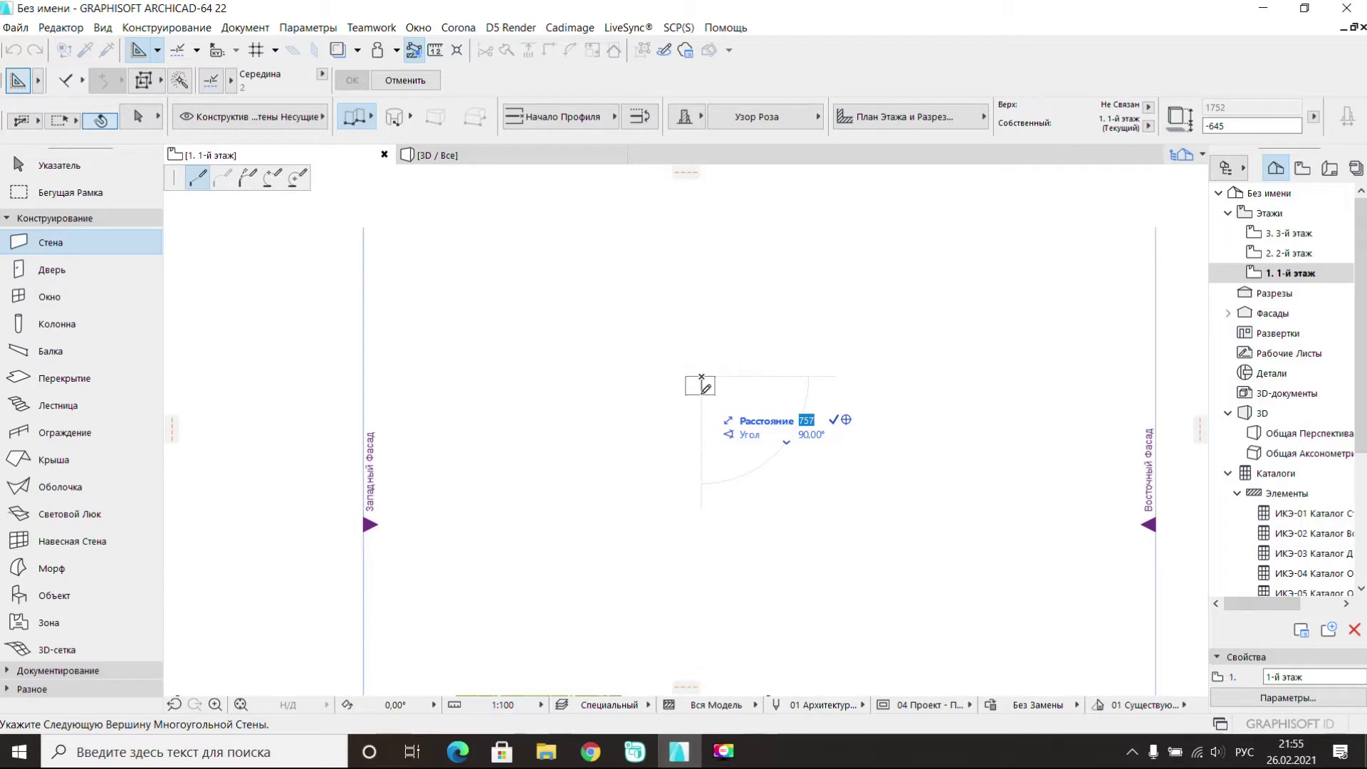
key("Return")
scroll(701, 378, "up", 5)
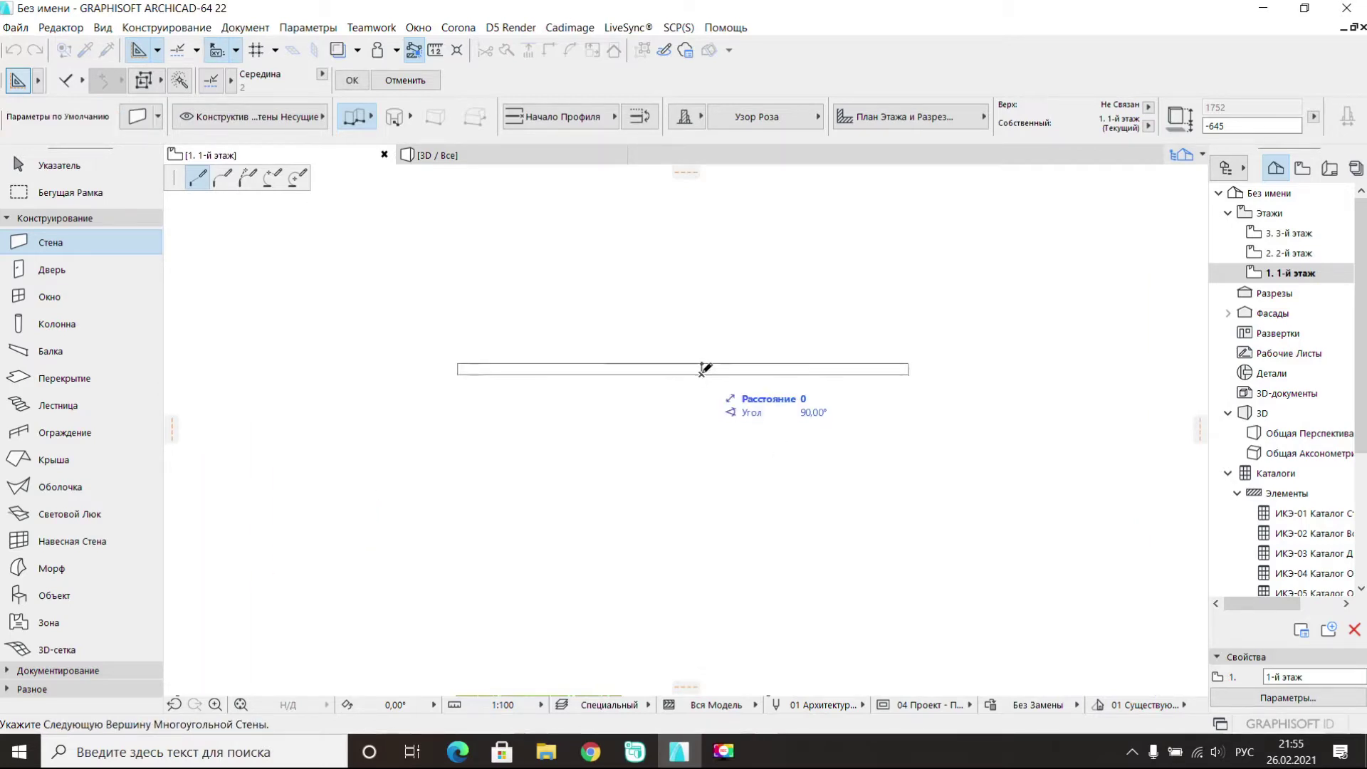
double_click(702, 374)
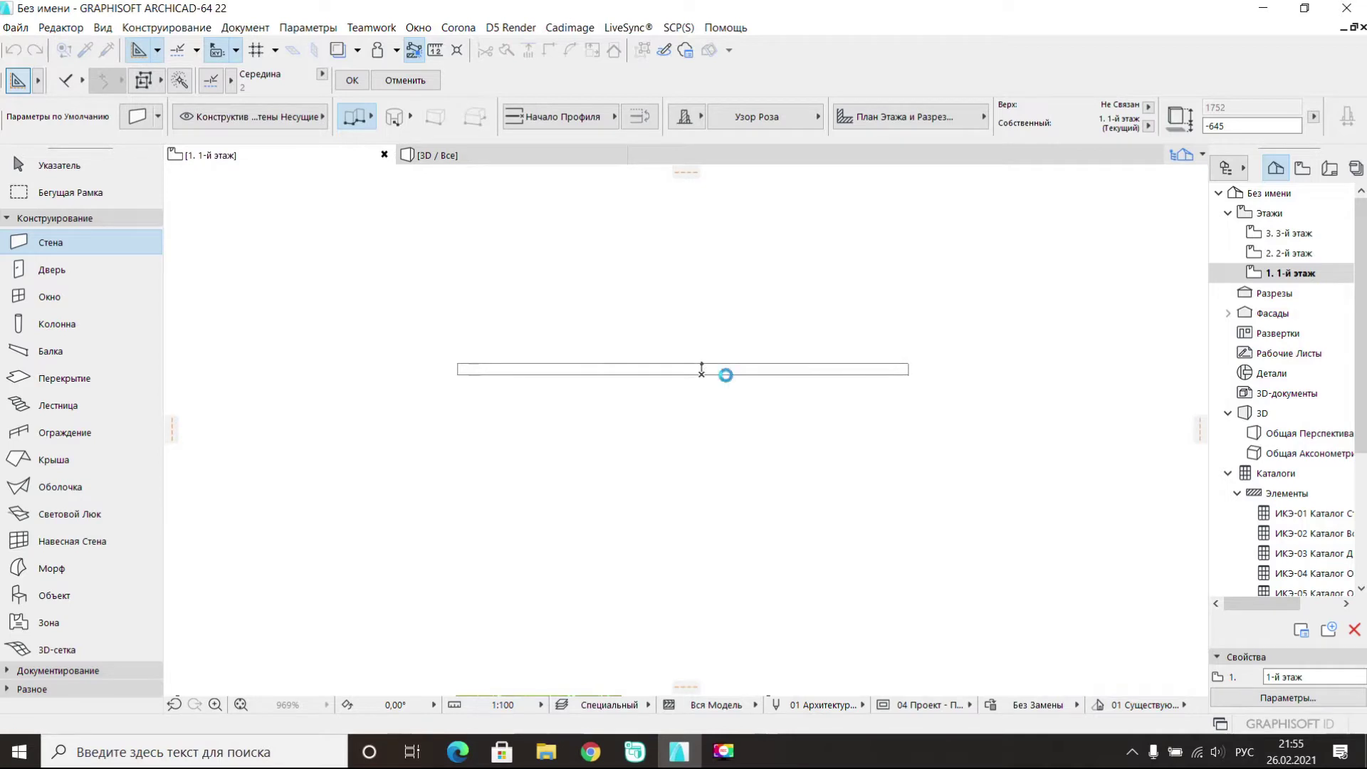
key("Escape")
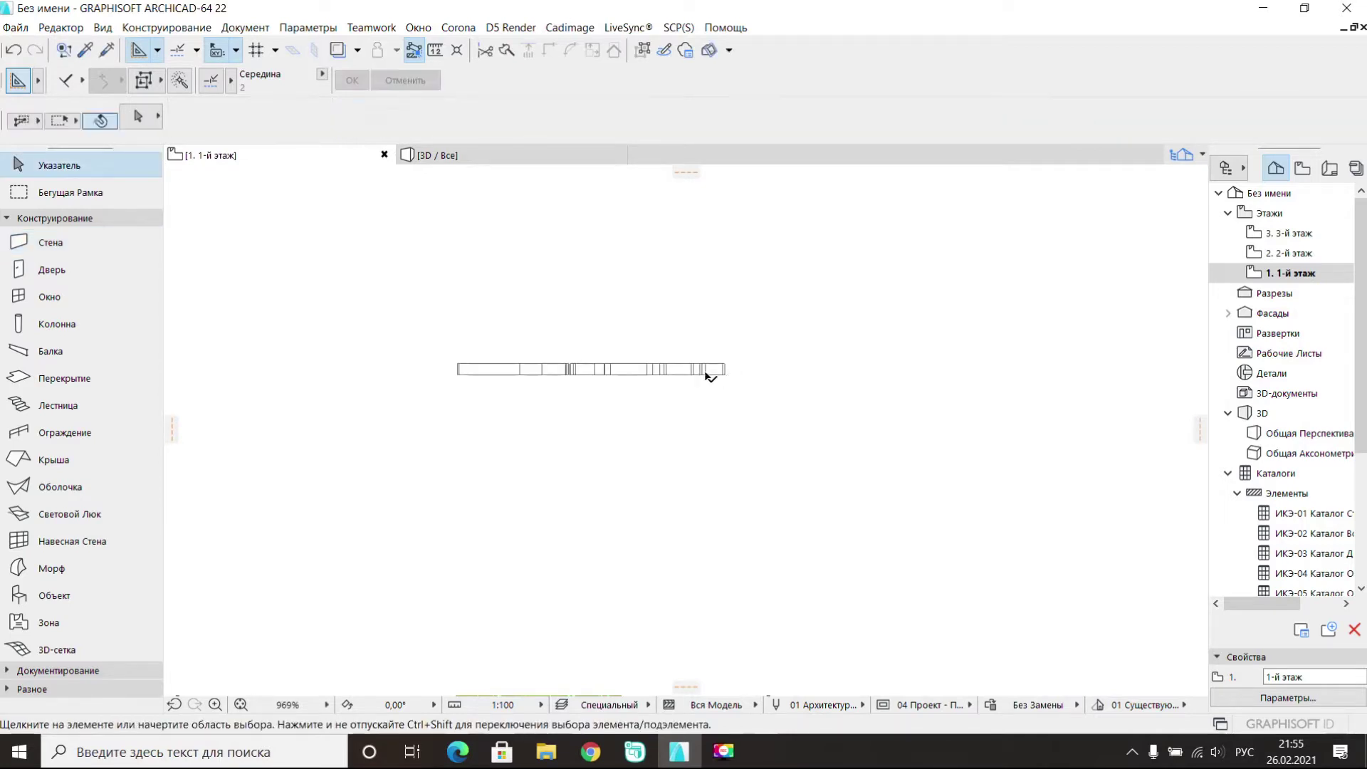
- Convert the rose profile wall into morphs in the 3D view
left_click(499, 155)
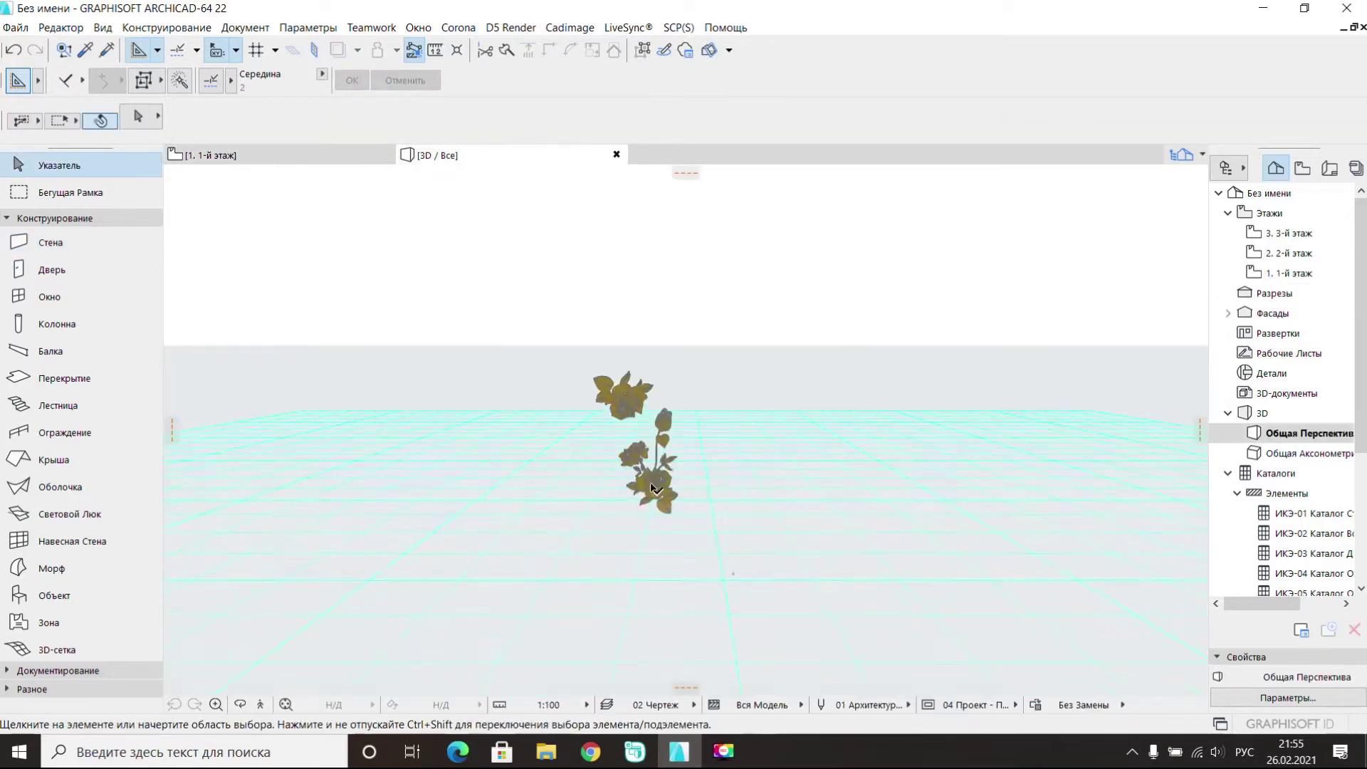
scroll(568, 405, "up", 3)
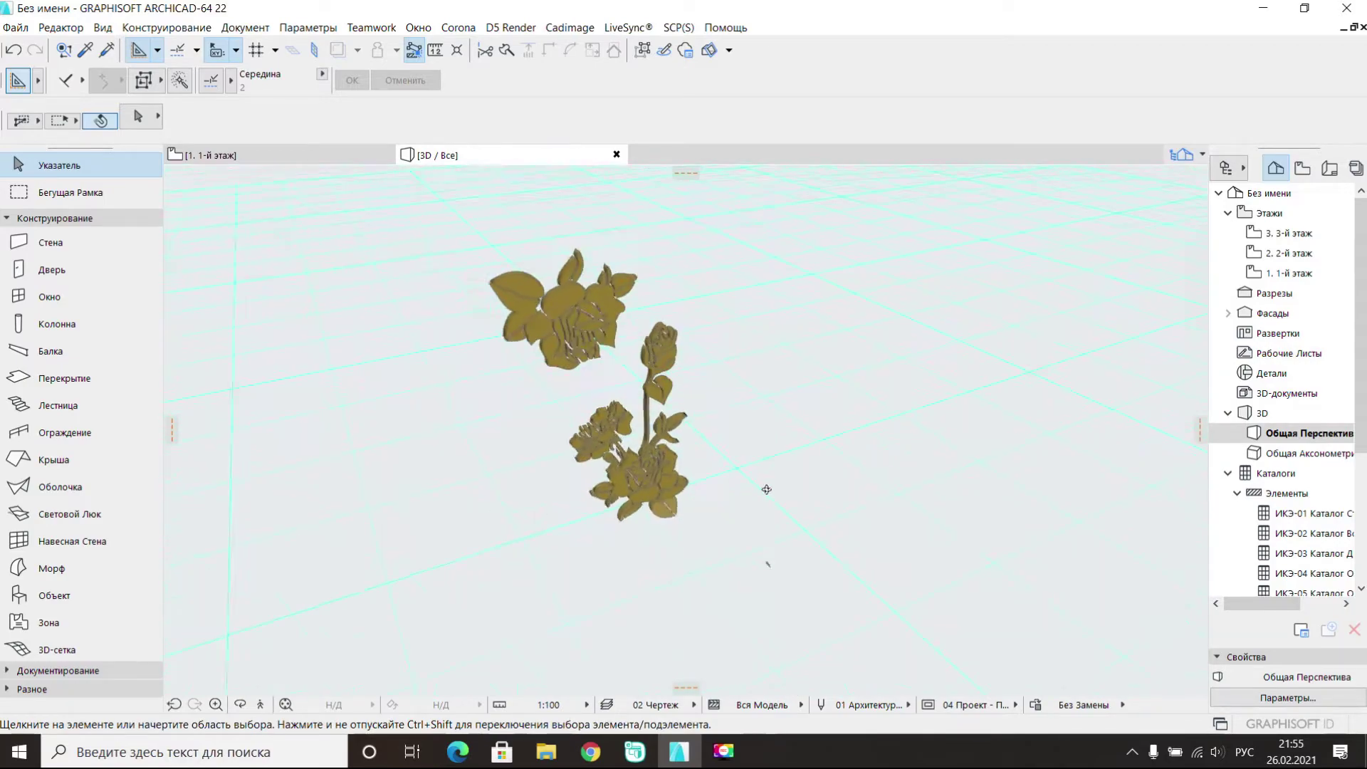
middle_click_drag(602, 408, 818, 551, "shift")
left_click(700, 425)
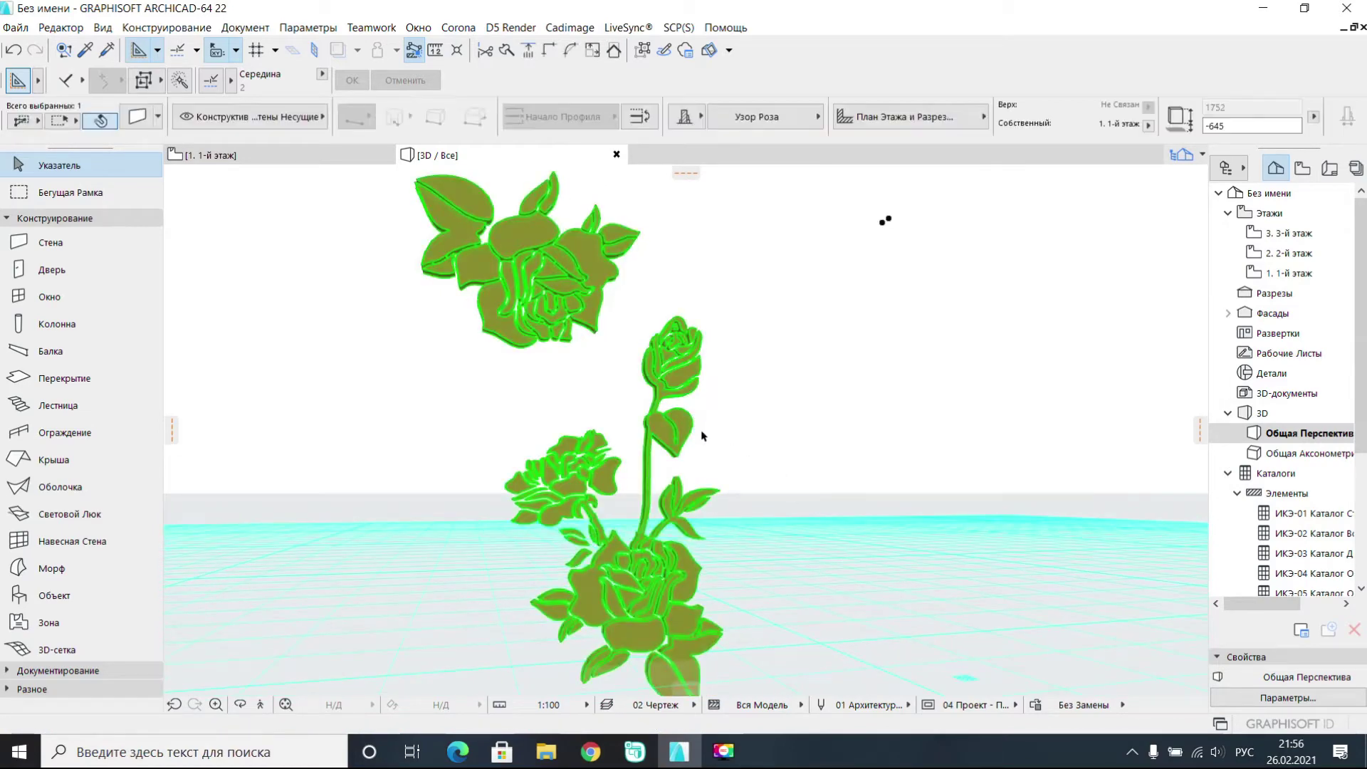
middle_click_drag(816, 498, 711, 519, "shift")
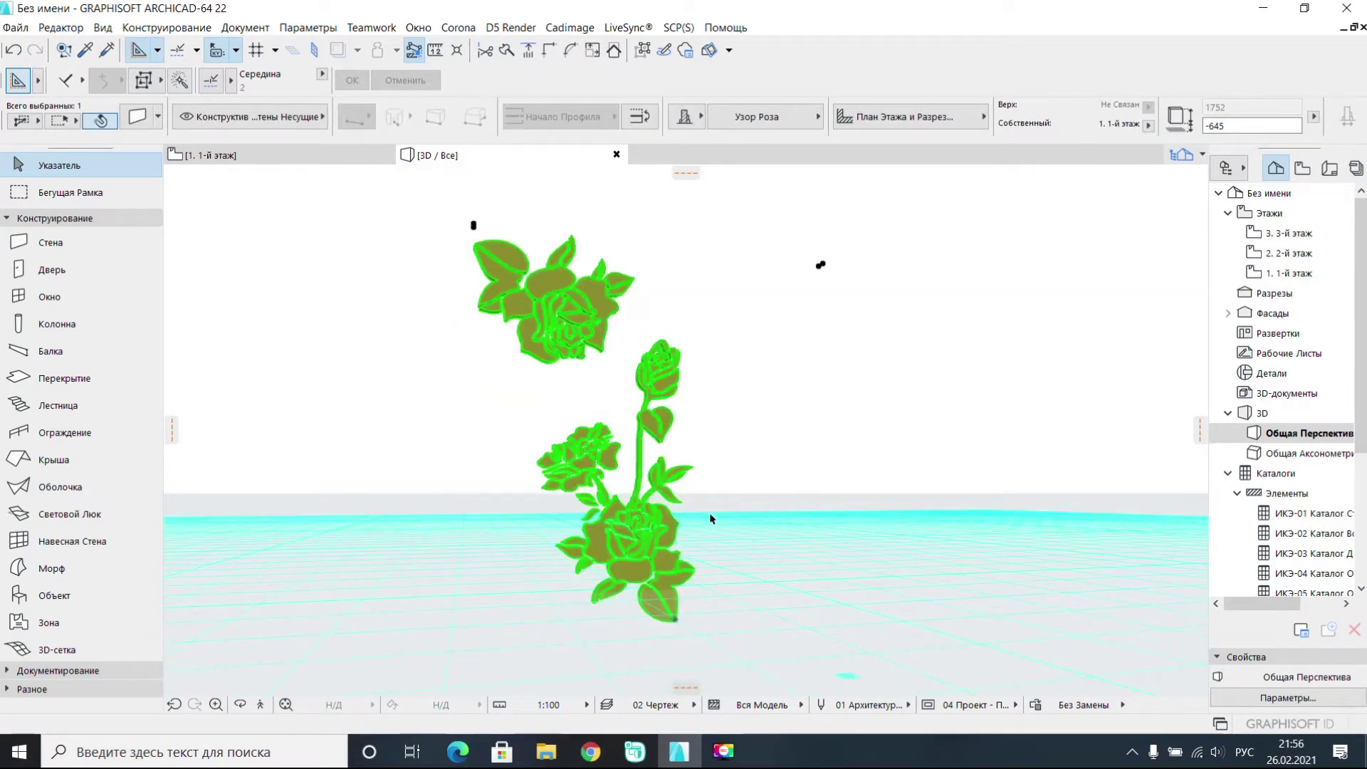
right_click(711, 520)
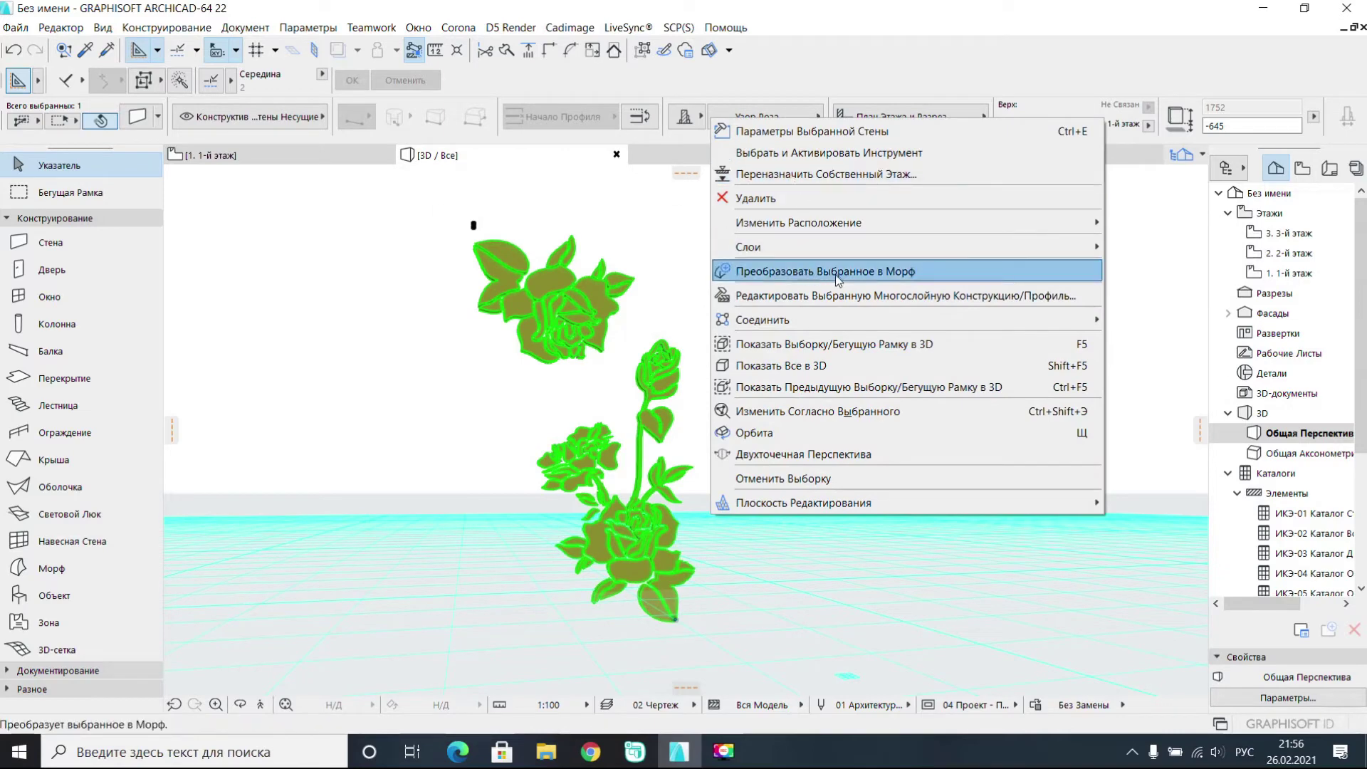
left_click(885, 280)
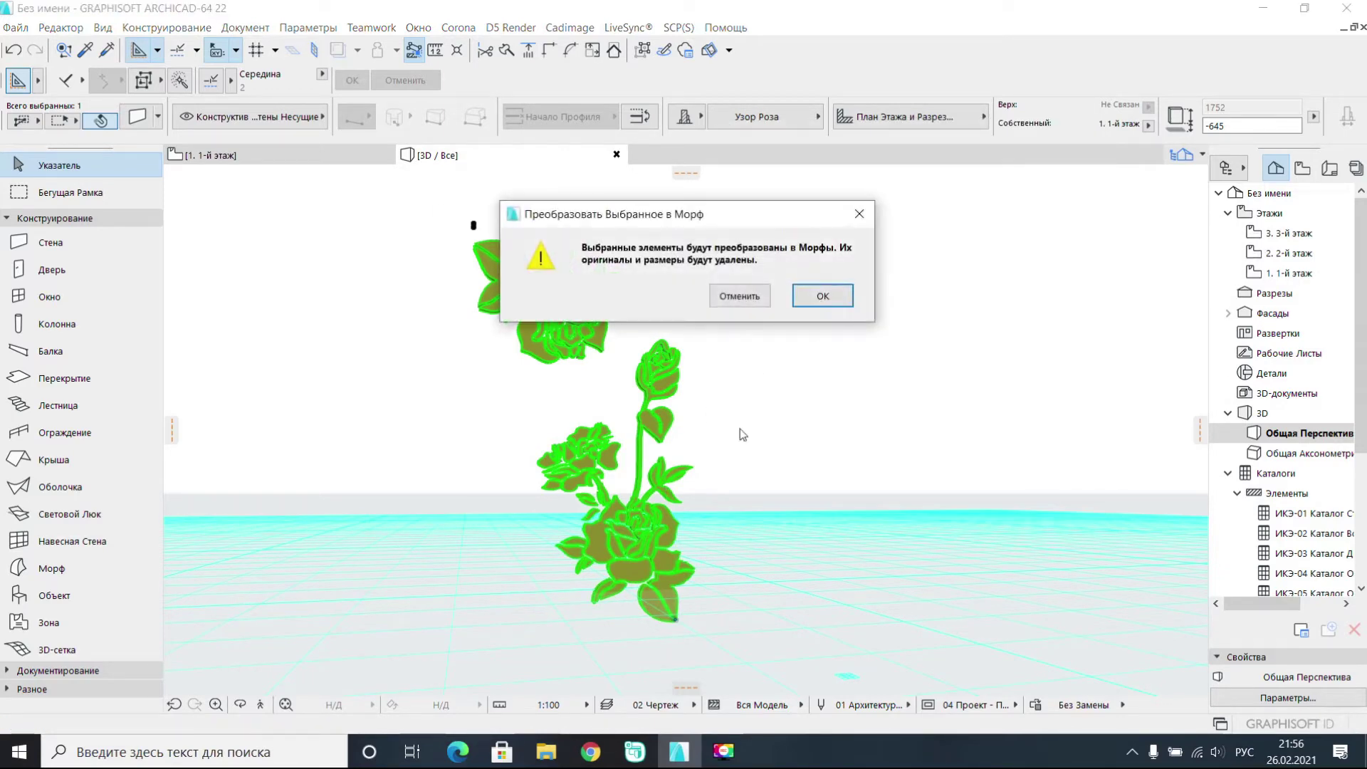
key("Return")
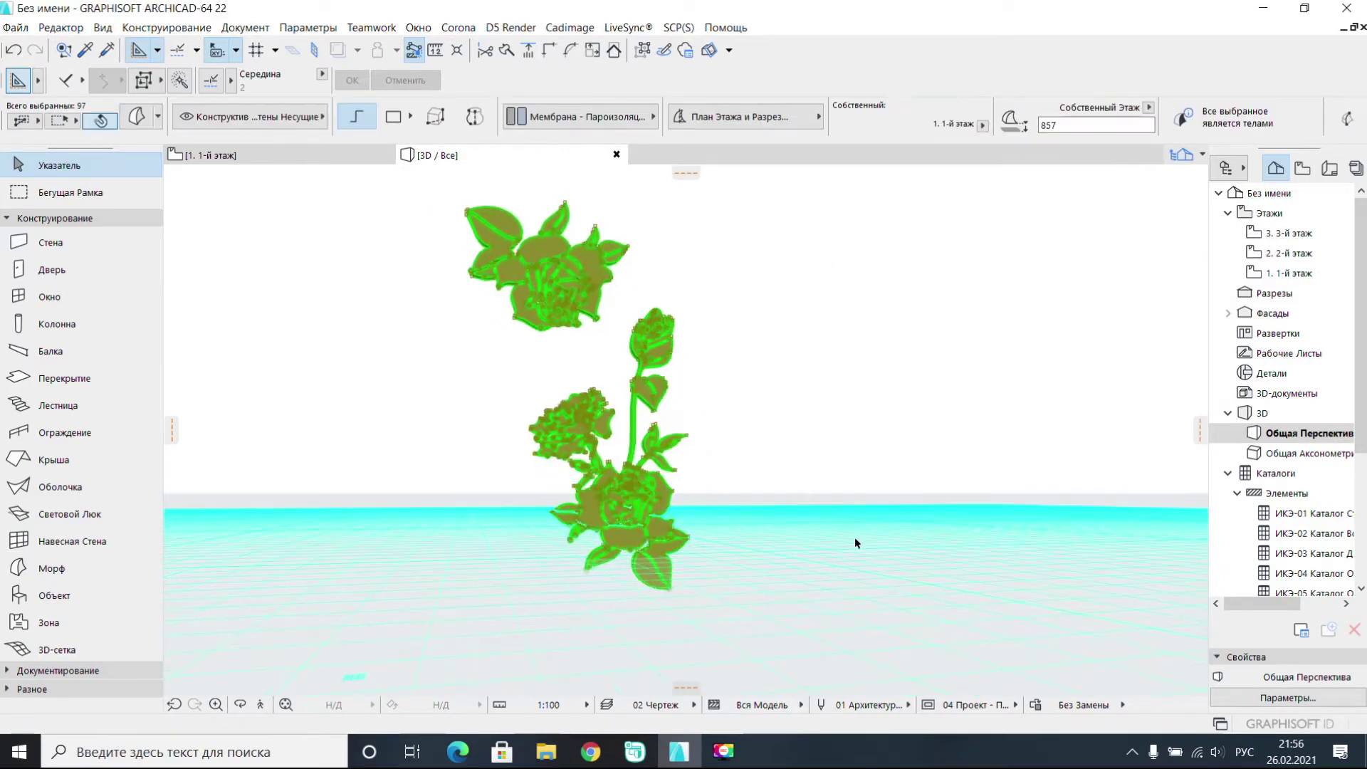
- Suspend grouping and delete the small stray morph lying below and beside the rose pattern
middle_click_drag(855, 543, 747, 665, "shift")
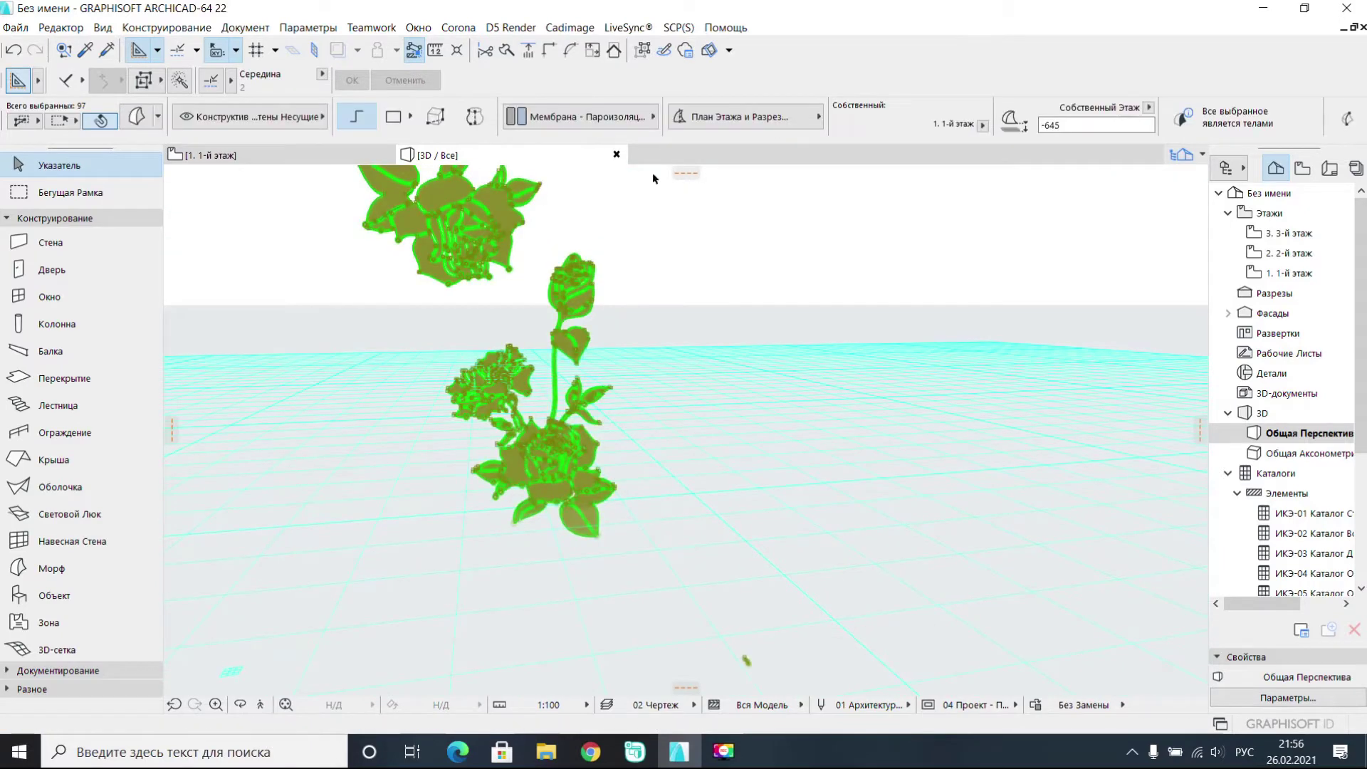
key("alt+g")
left_click(746, 662)
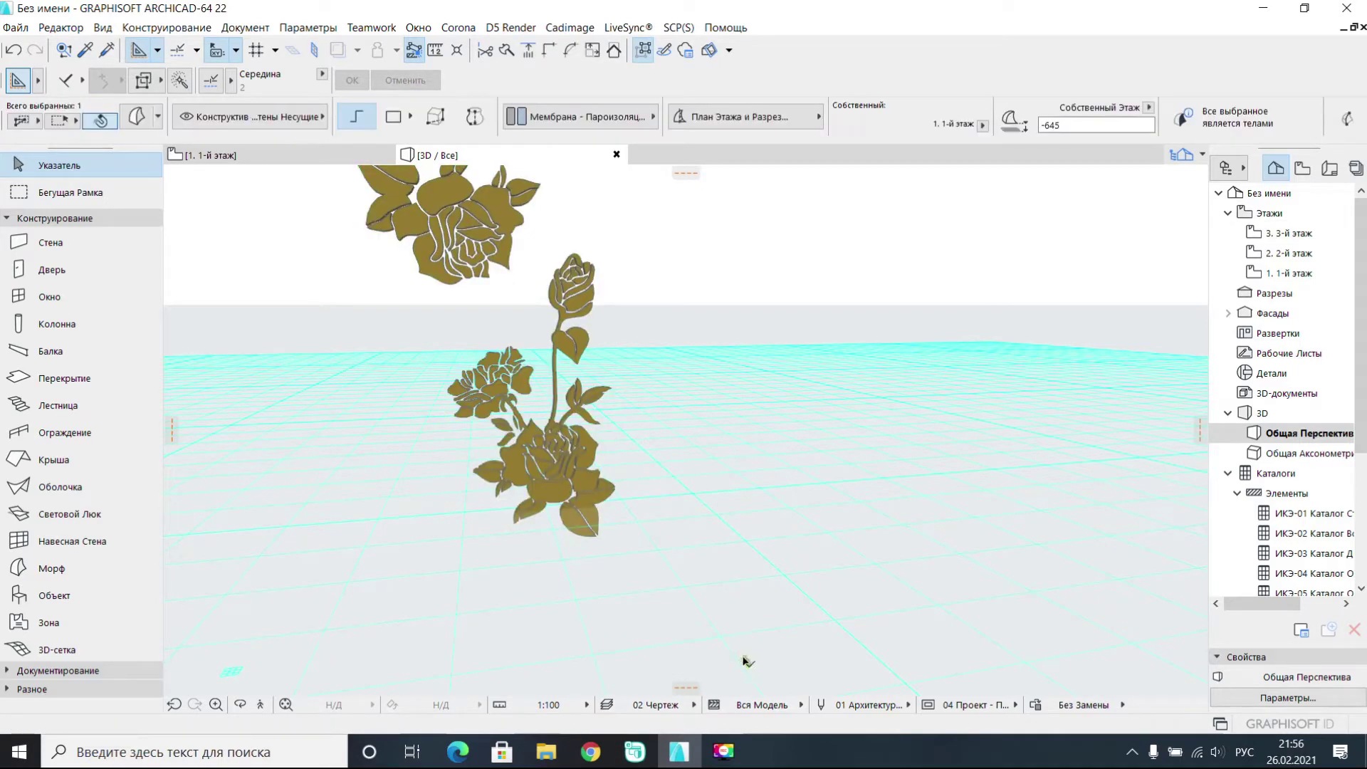
key("Delete")
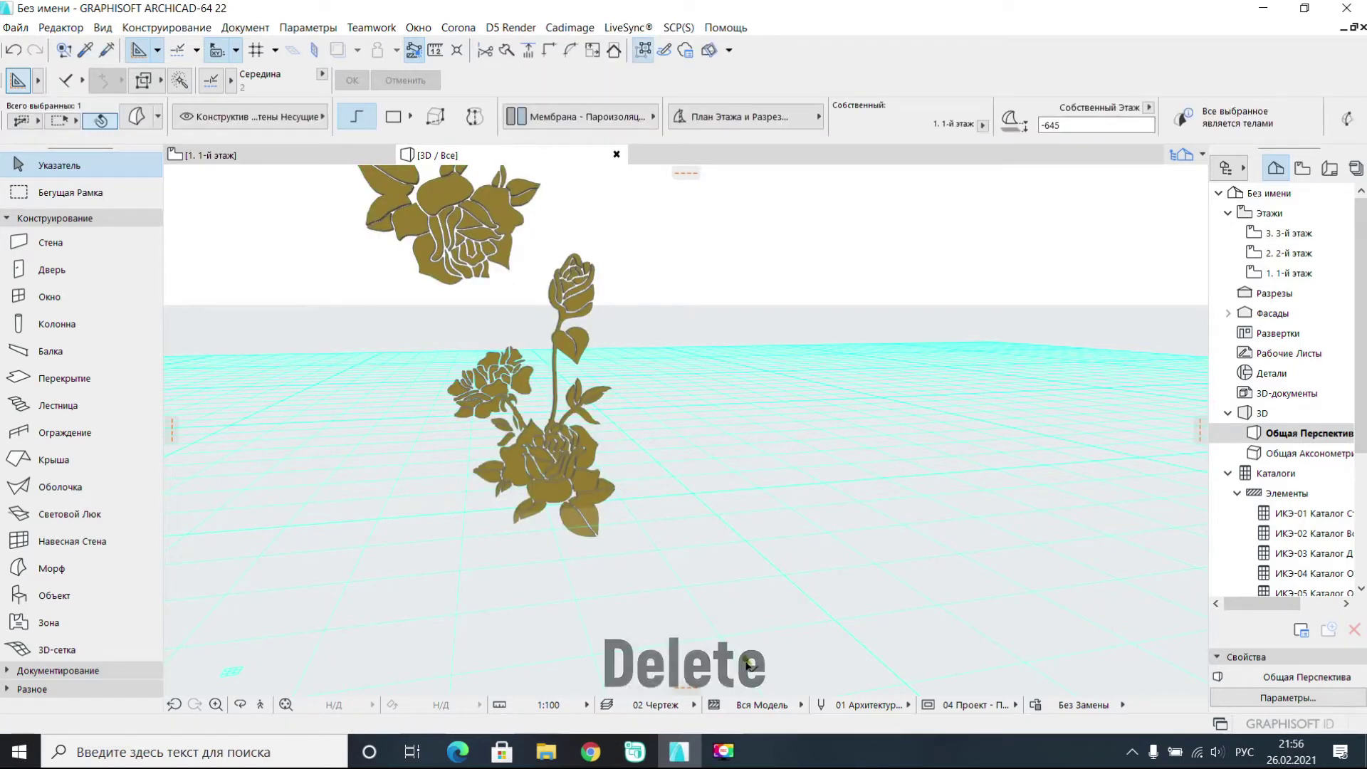
- Change the surface of the rose's stem and heart-shaped leaf morphs in their settings, then clear the selection
middle_click_drag(657, 522, 706, 561)
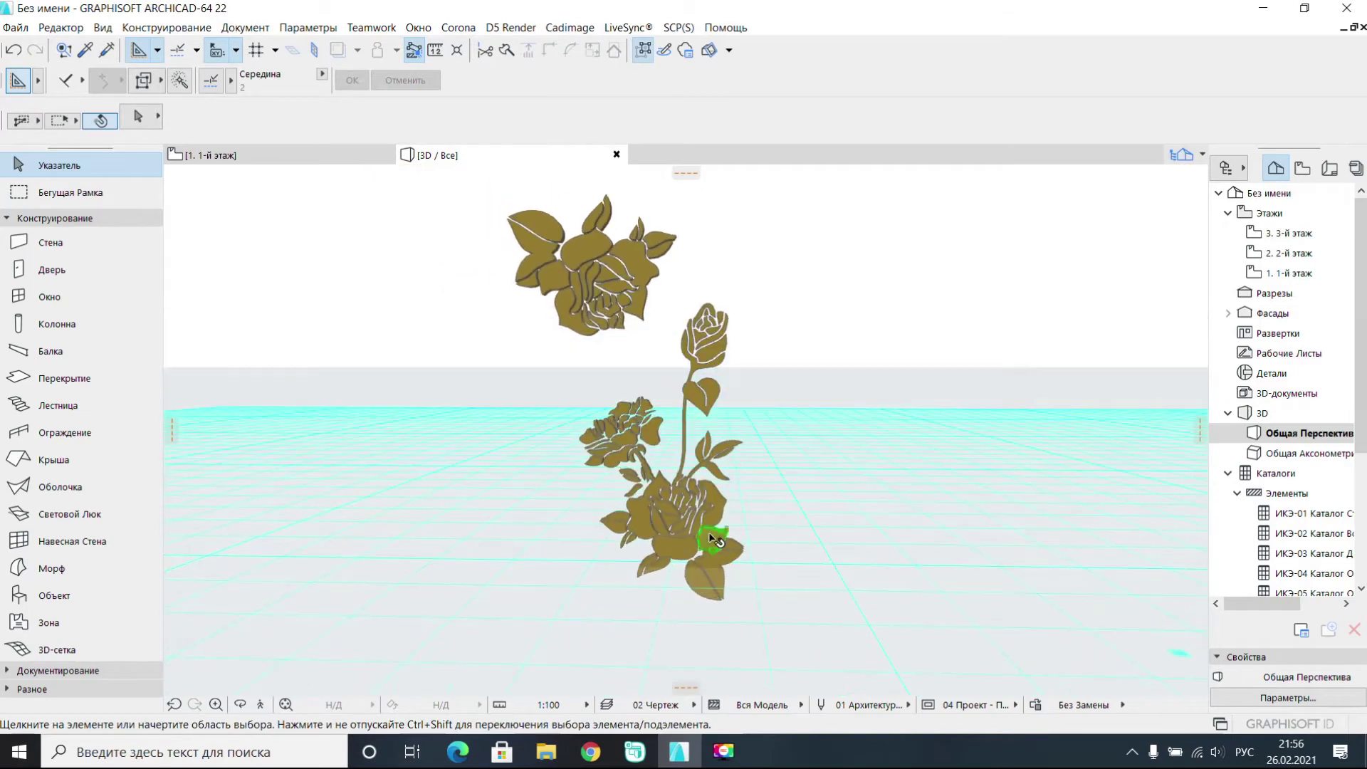
left_click(716, 540)
scroll(680, 438, "up", 4)
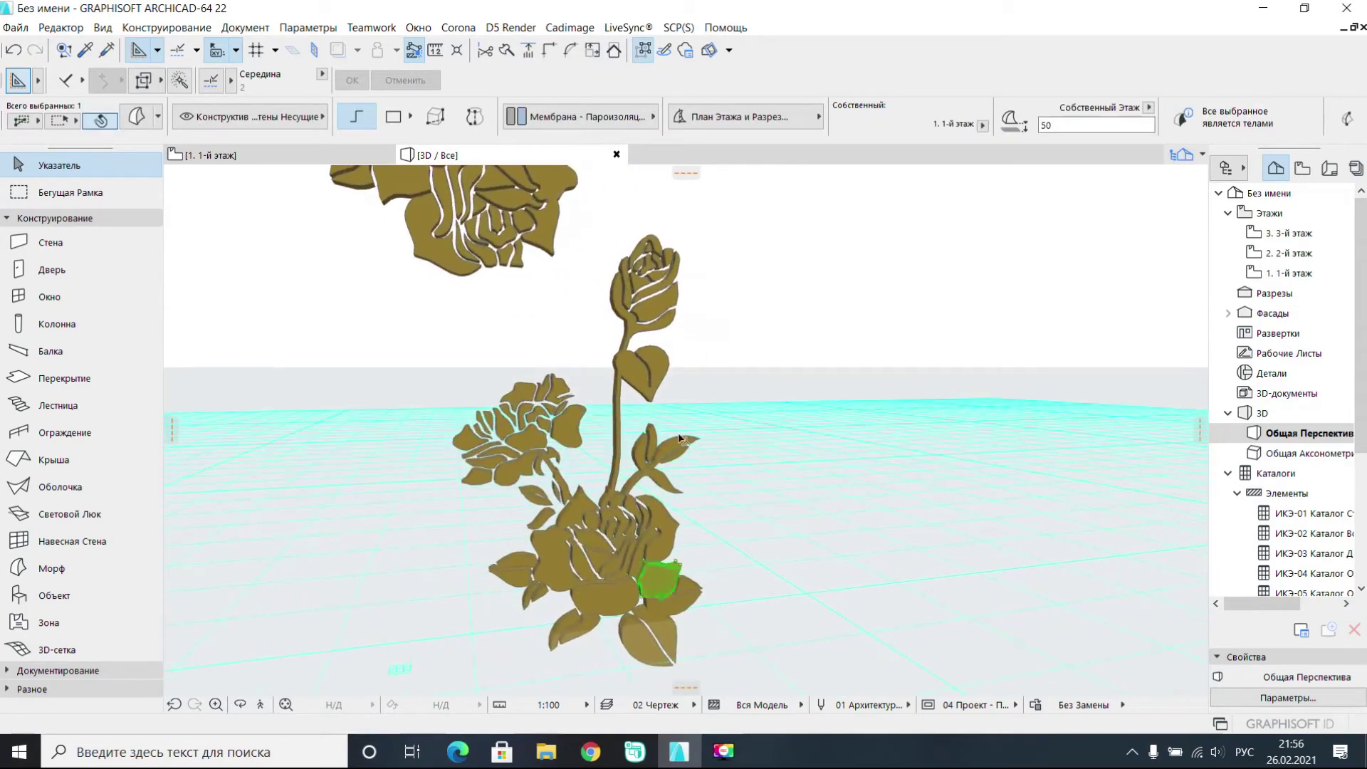
left_click(619, 440)
middle_click_drag(619, 441, 662, 463, "shift")
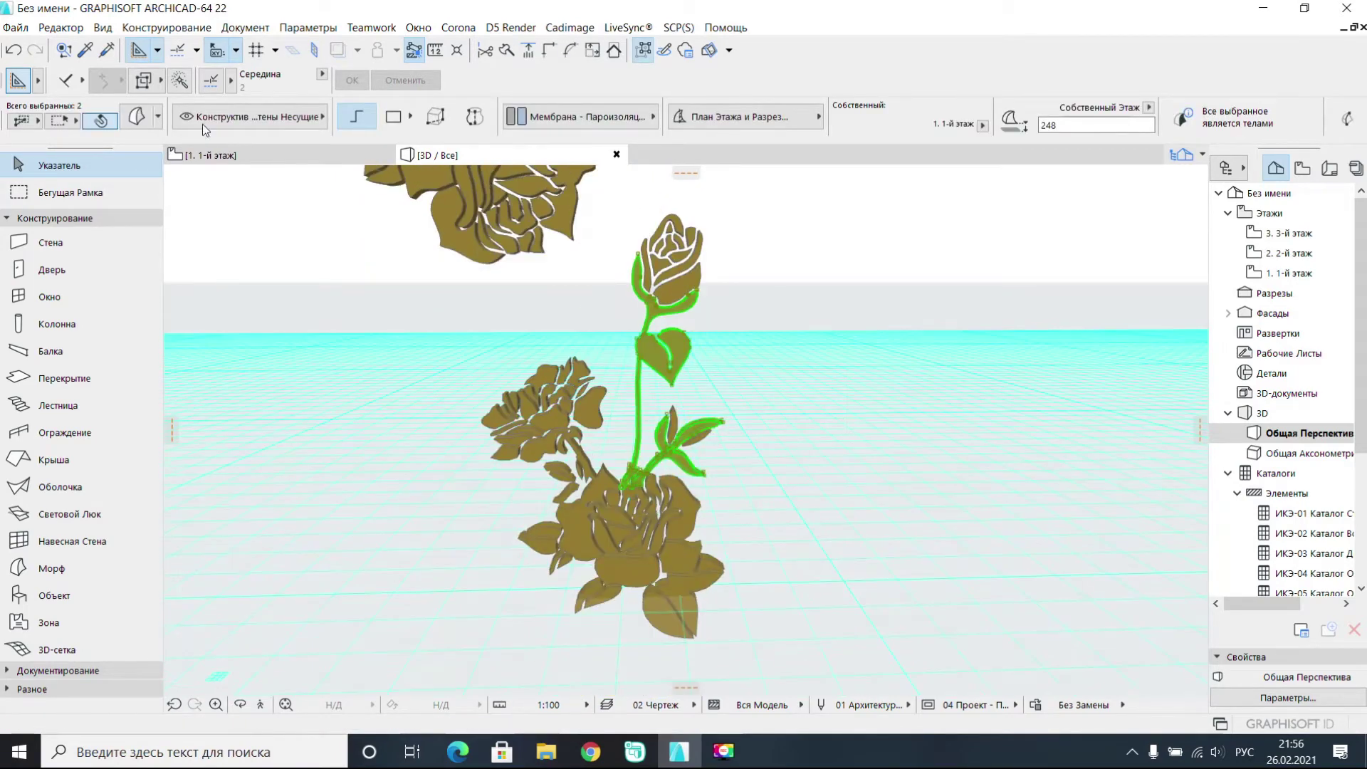
left_click(137, 117)
left_click(595, 448)
left_click(829, 541)
left_click(857, 638)
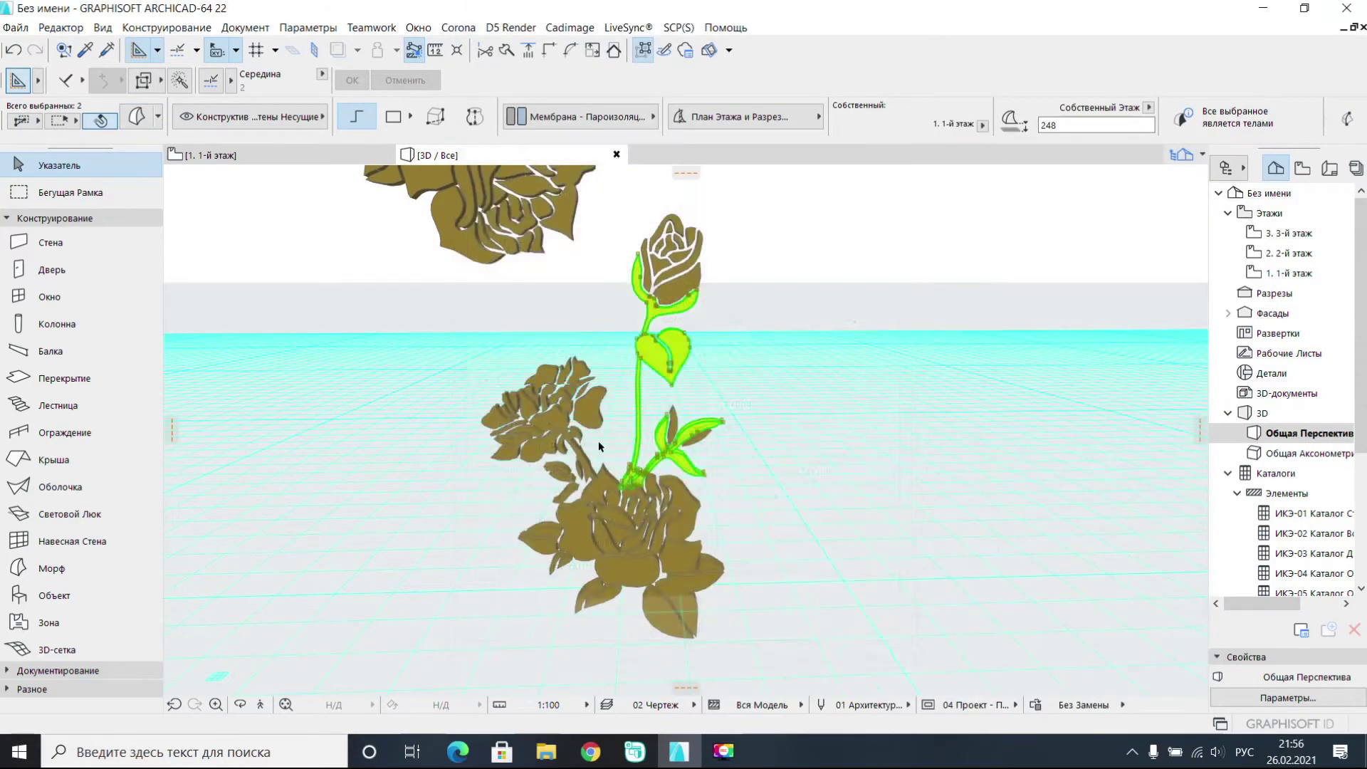
middle_click_drag(599, 447, 705, 524, "shift")
key("Escape")
scroll(621, 539, "down", 3)
- Return to the first-floor plan and choose the library object "Душевая Кабина 22" at 800 x 800 as the default object
double_click(1311, 273)
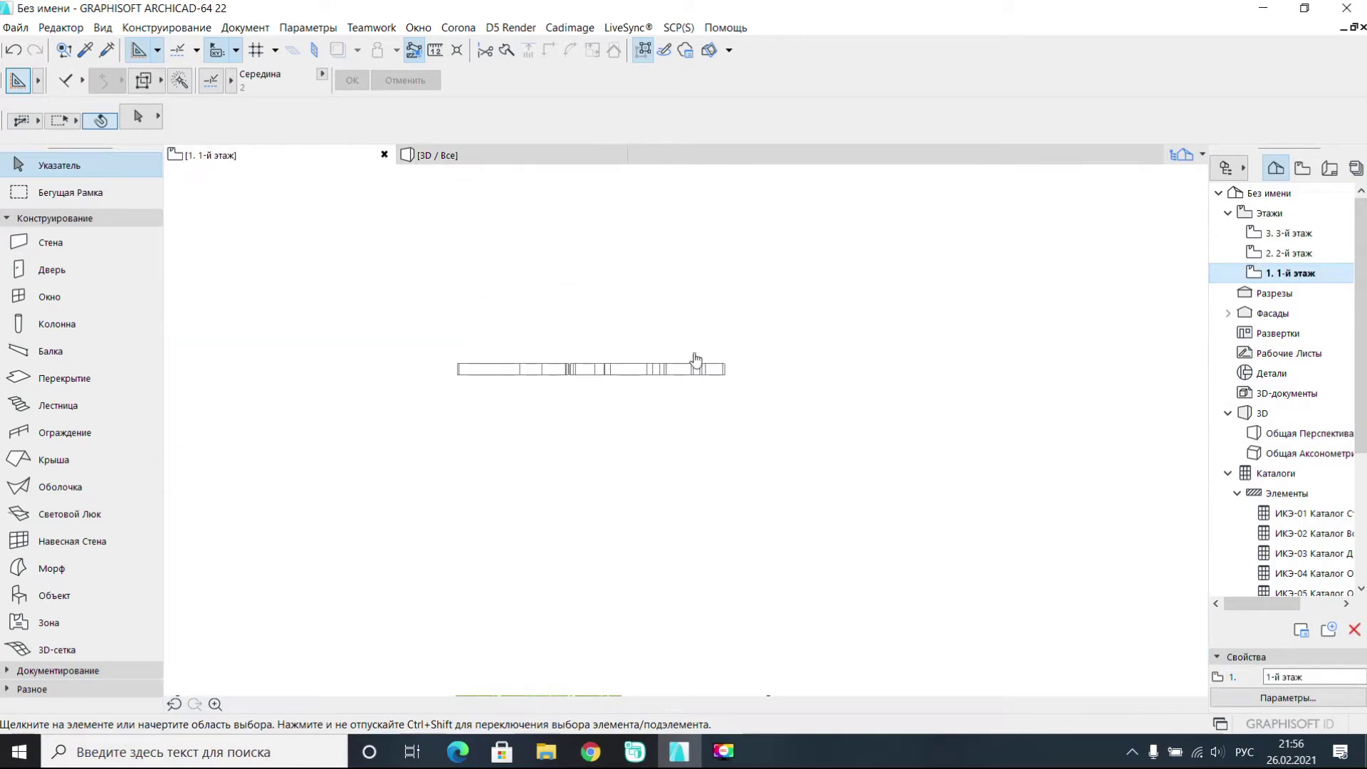
left_click(96, 594)
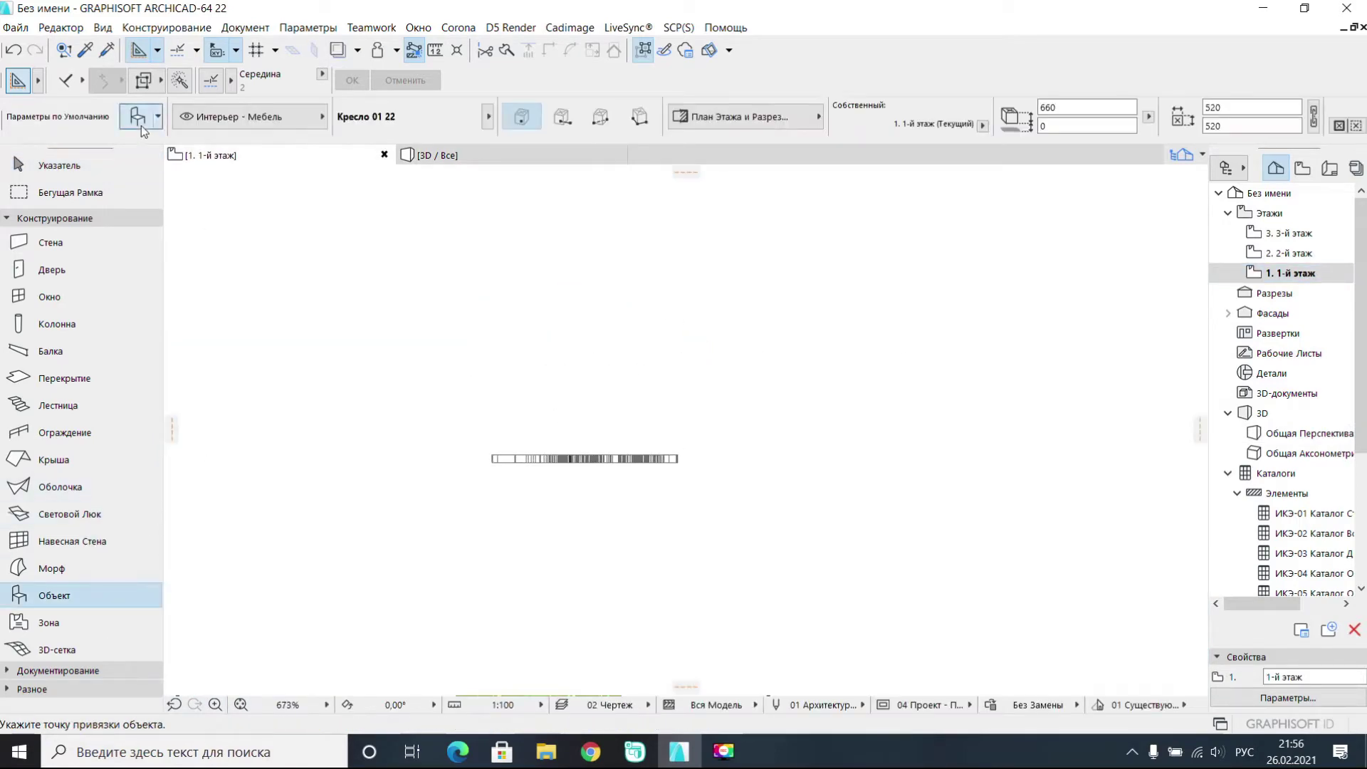
left_click(139, 121)
type("Душевая")
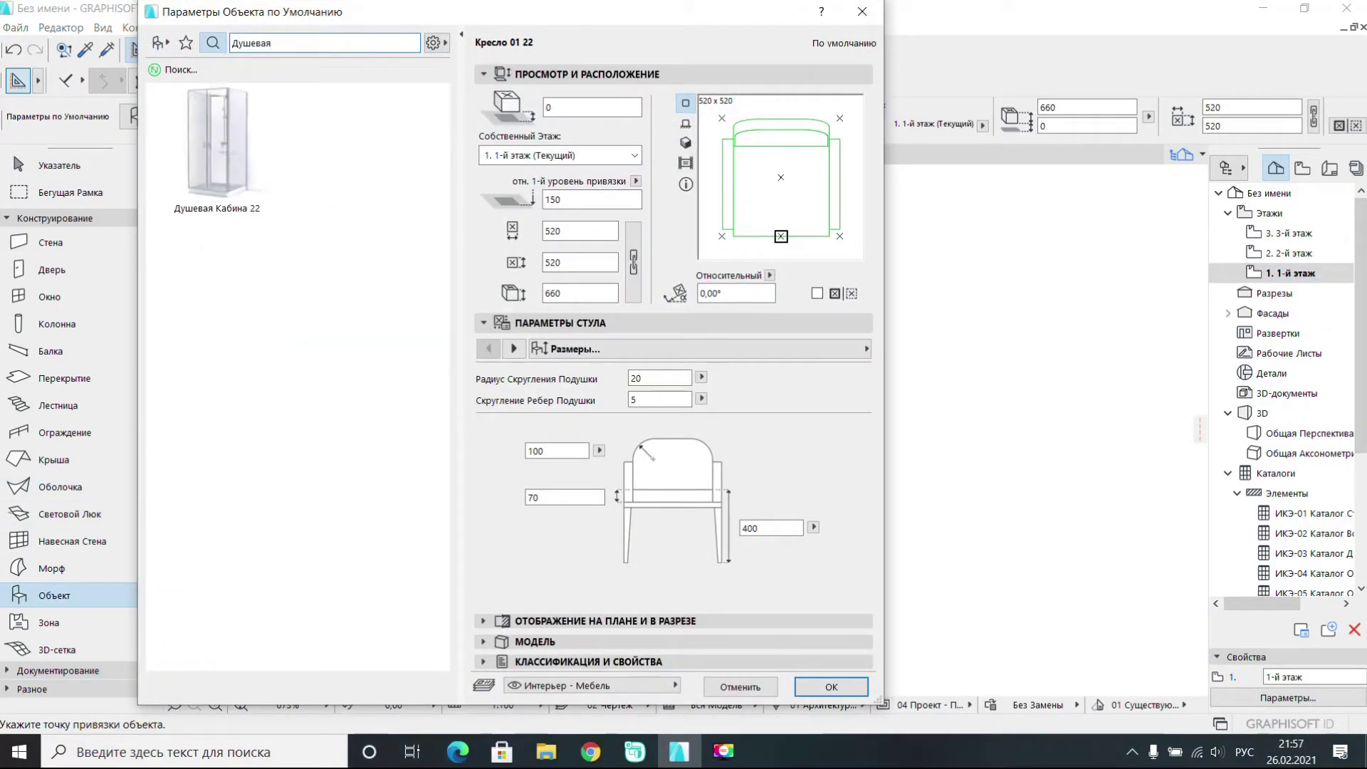
left_click(217, 146)
left_click(507, 413)
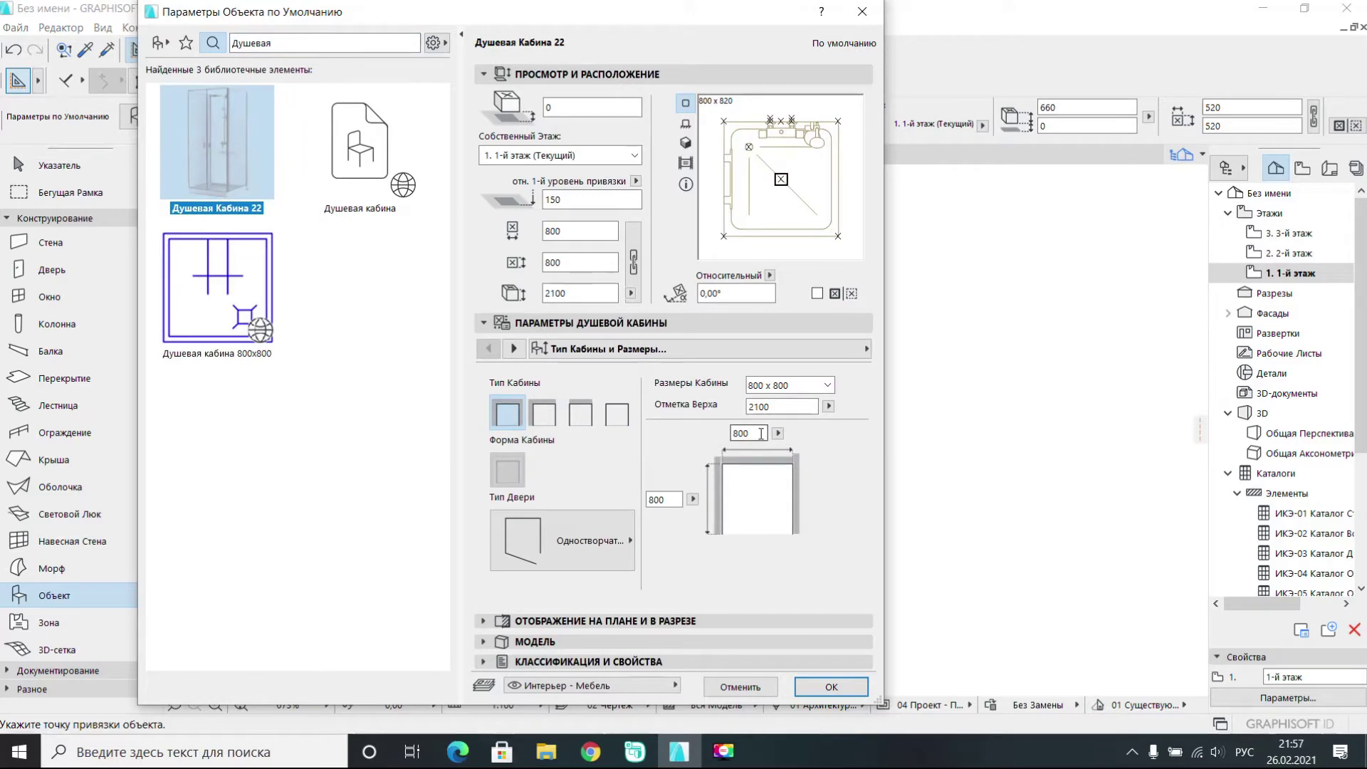
left_click(839, 687)
- Place the shower cabin above the rose pattern and move it by its lower-left corner so its front edge meets the pattern
left_click(568, 369)
key("Escape")
left_click(473, 476)
left_click(461, 476)
left_click(504, 435)
left_click(504, 435)
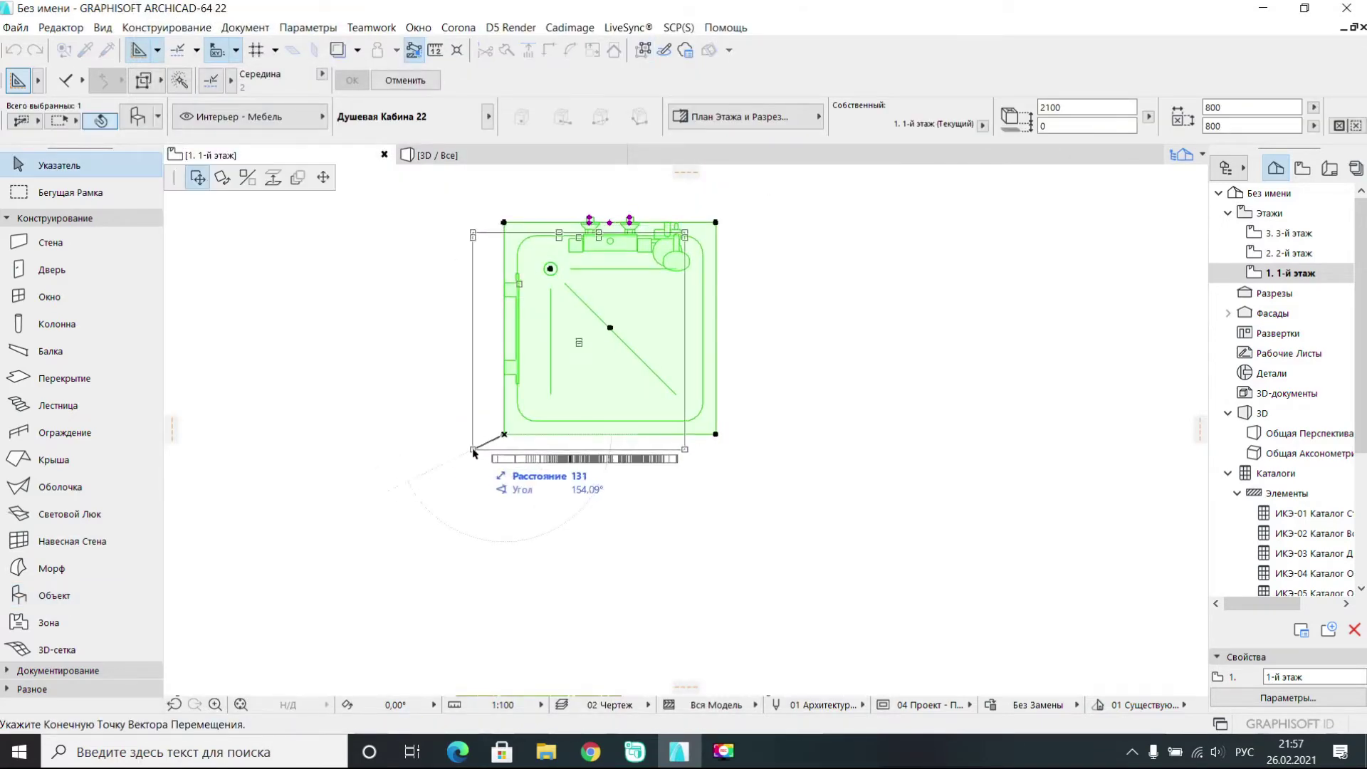
left_click(473, 451)
scroll(470, 452, "up", 5)
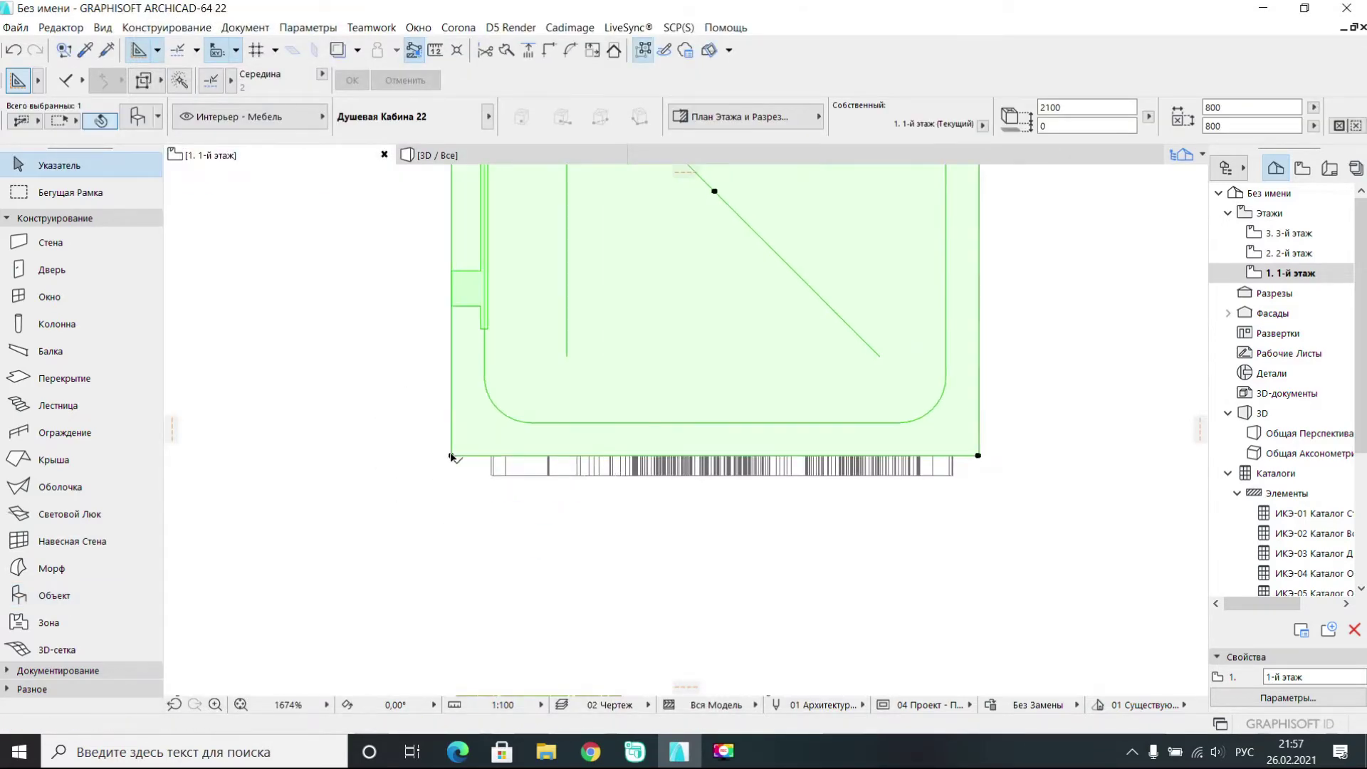
key("Escape")
scroll(541, 421, "down", 3)
middle_click_drag(552, 413, 589, 589)
scroll(780, 534, "up", 3)
scroll(589, 589, "down", 2)
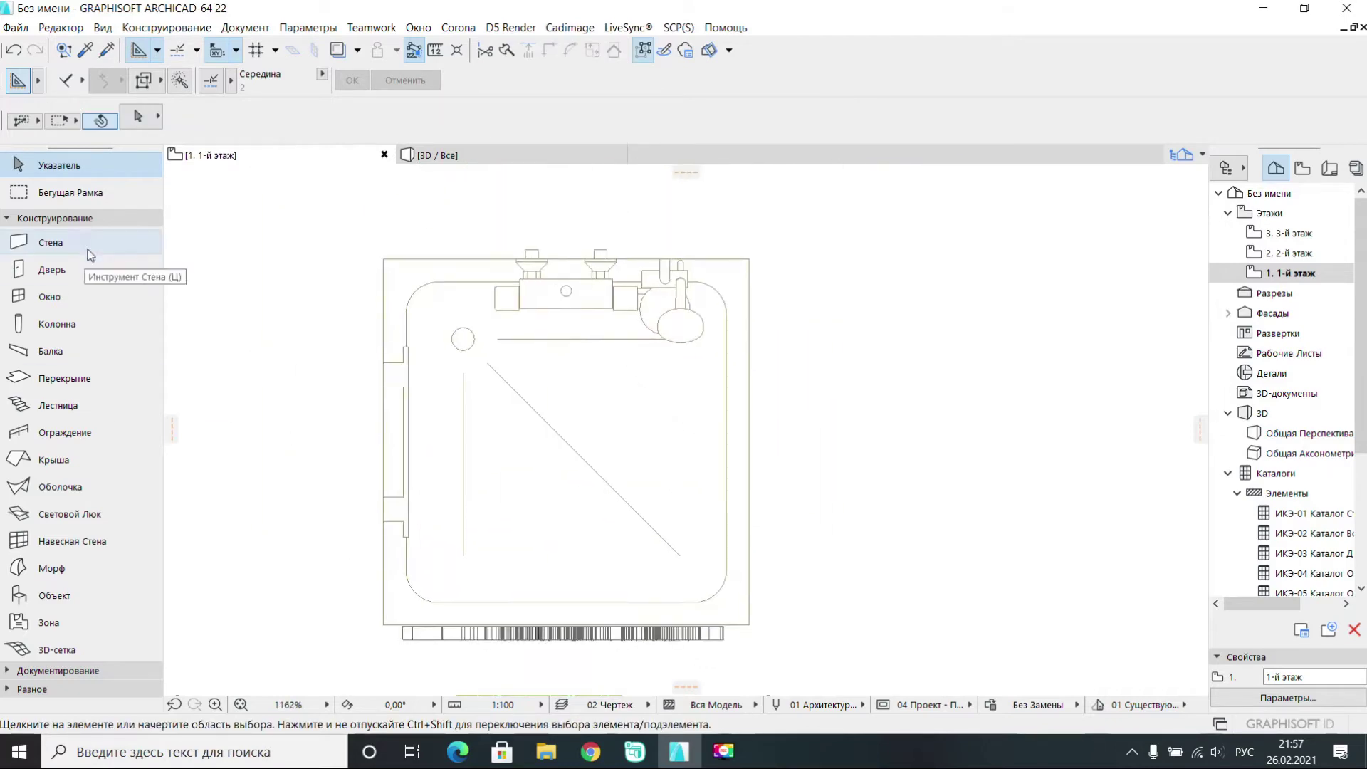
- Set the default wall to a basic structure of "ОБЩИЙ - ВНУТРЕННЕЕ ИСПОЛЬЗОВАНИЕ" with a thickness of 200 mm
double_click(88, 249)
left_click(687, 165)
left_click(762, 196)
left_click(314, 212)
left_click_drag(833, 245, 776, 270)
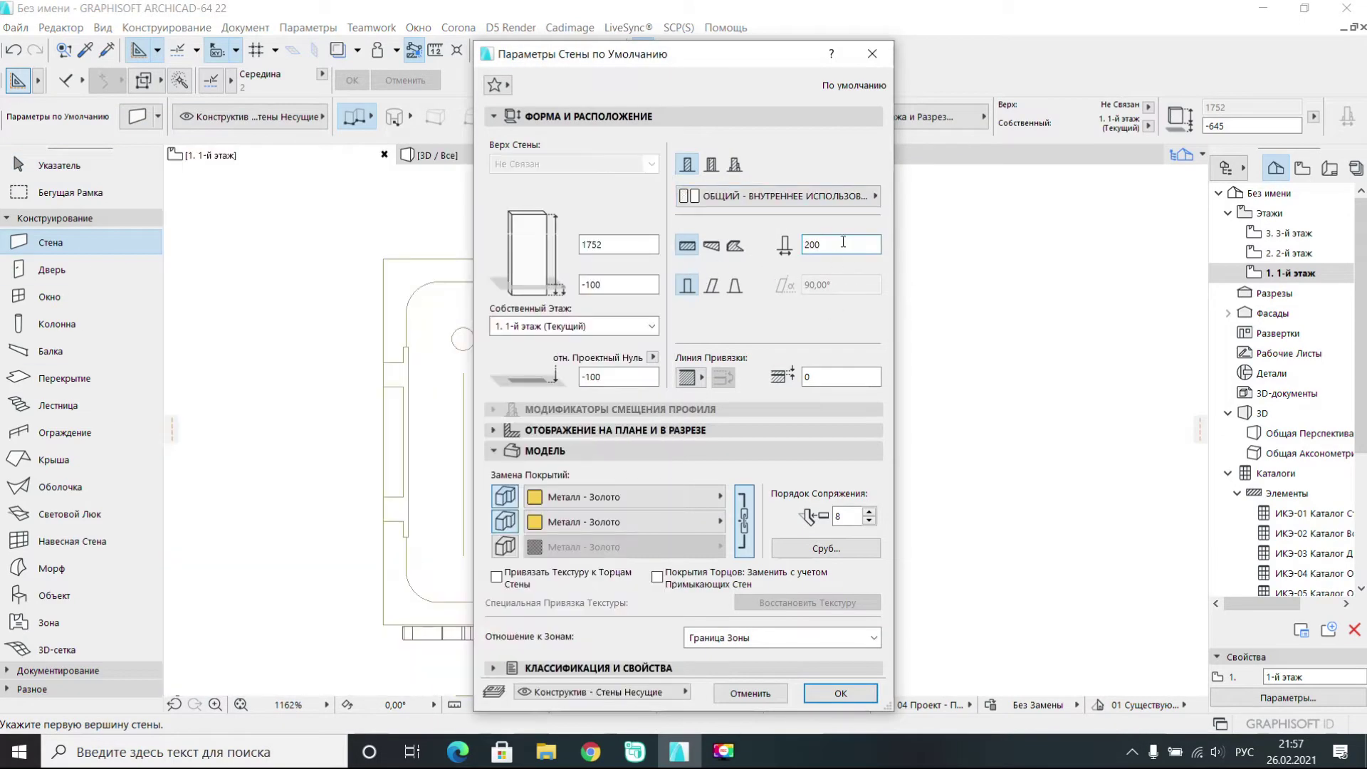
key("Return")
- Draw walls around the shower cabin's left, rear and right sides, starting at its front-left corner and leaving the front open
left_click(383, 624)
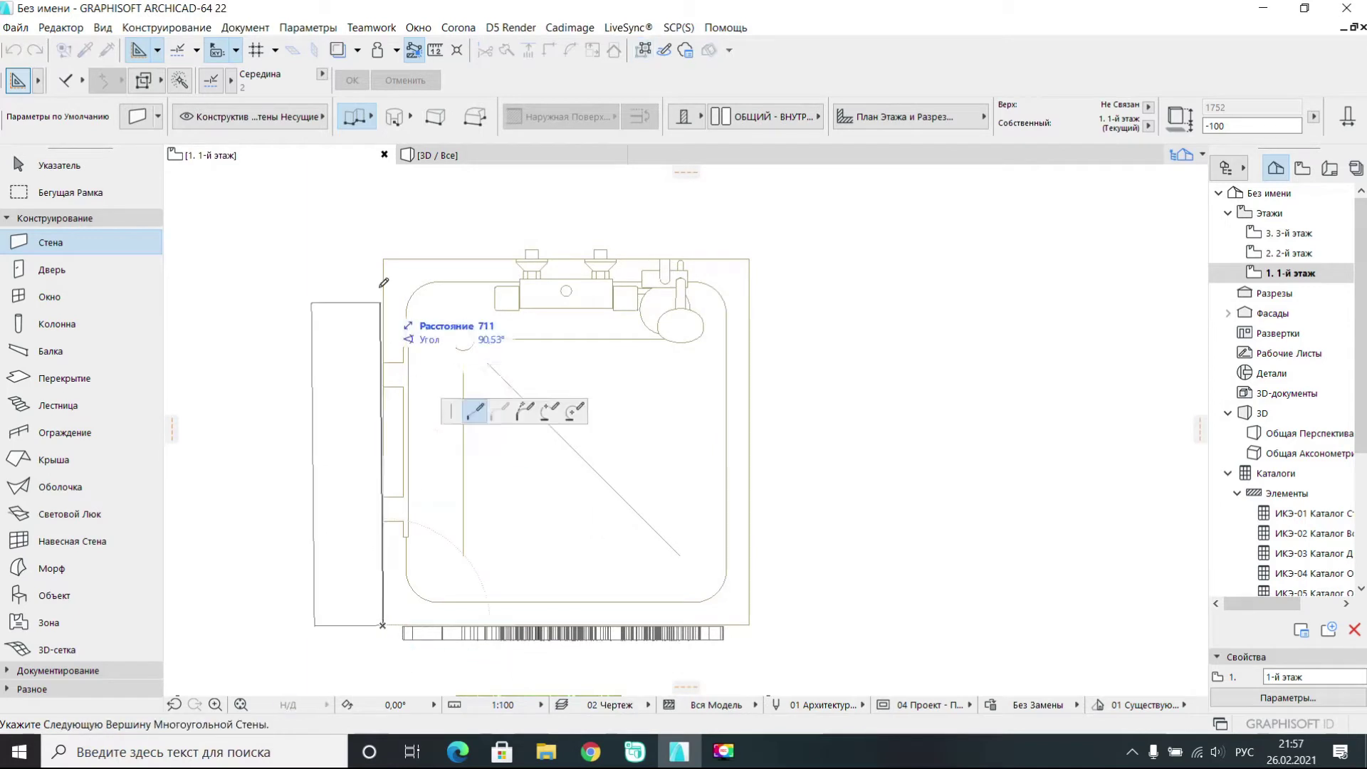
left_click(383, 259)
left_click(750, 259)
double_click(749, 624)
scroll(756, 568, "down", 3)
key("Escape")
left_click(783, 387)
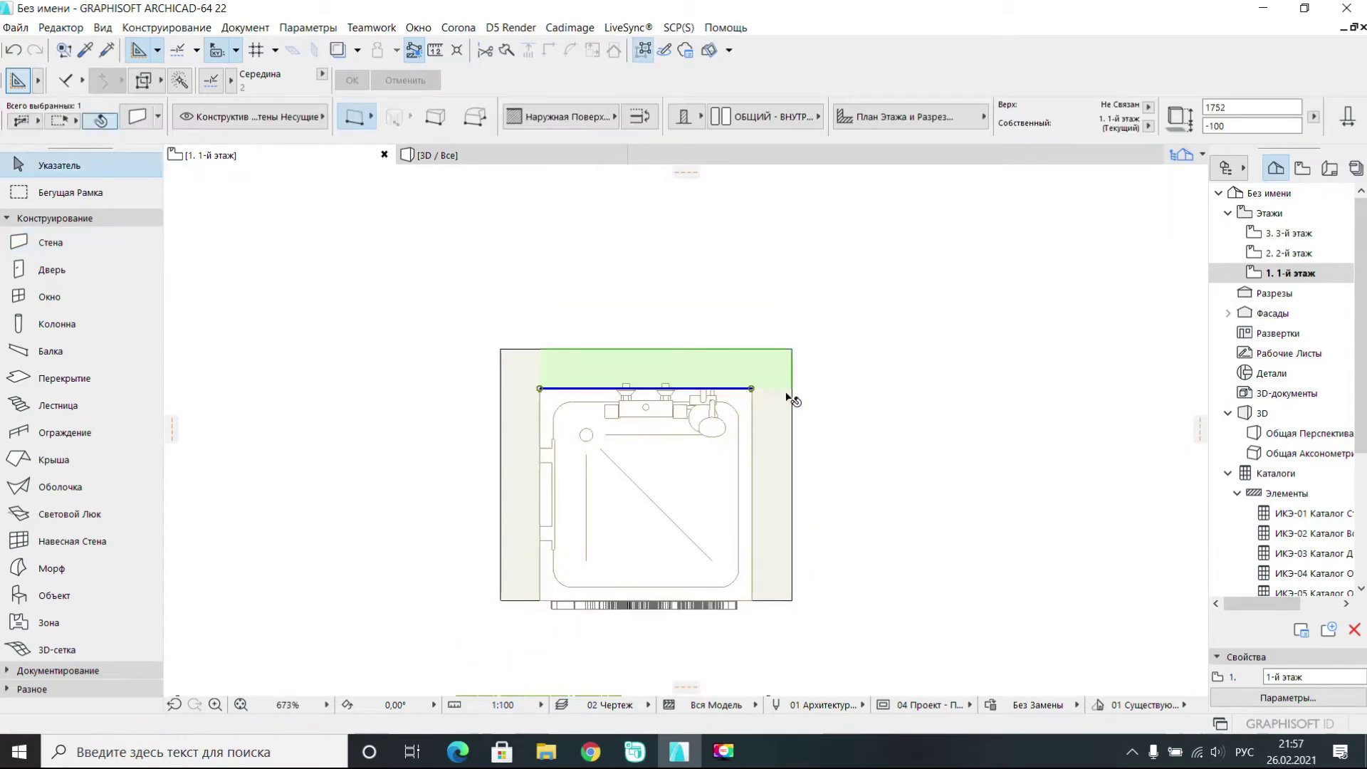
left_click(752, 388)
key("Escape")
- Copy the shower cabin to the right so it sits flush against the outer face of the right wall
left_click(552, 420)
left_click(540, 389)
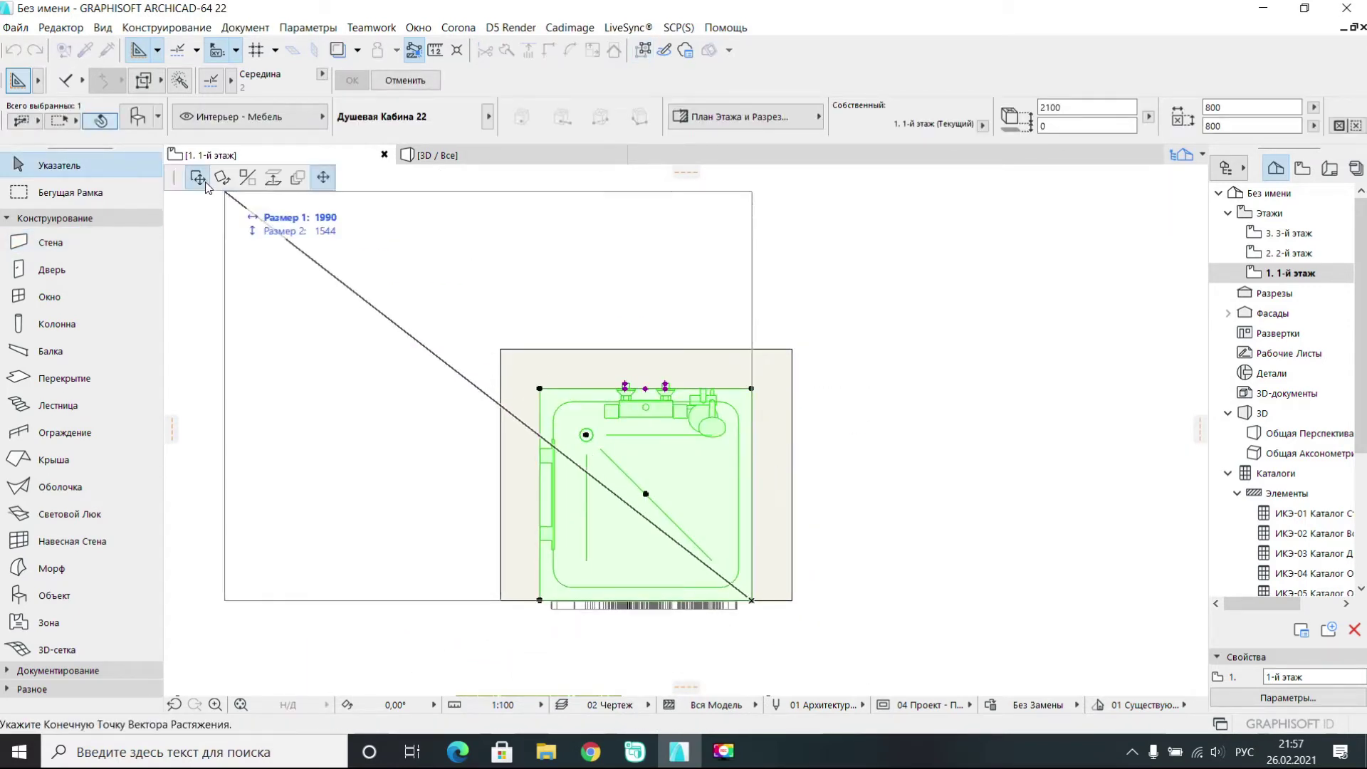
left_click(198, 180)
key("ctrl")
left_click(792, 389)
key("Escape")
- Stretch the rear wall's right end to the far rear corner of the second shower cabin
left_click(775, 370)
left_click(752, 389)
left_click(198, 176)
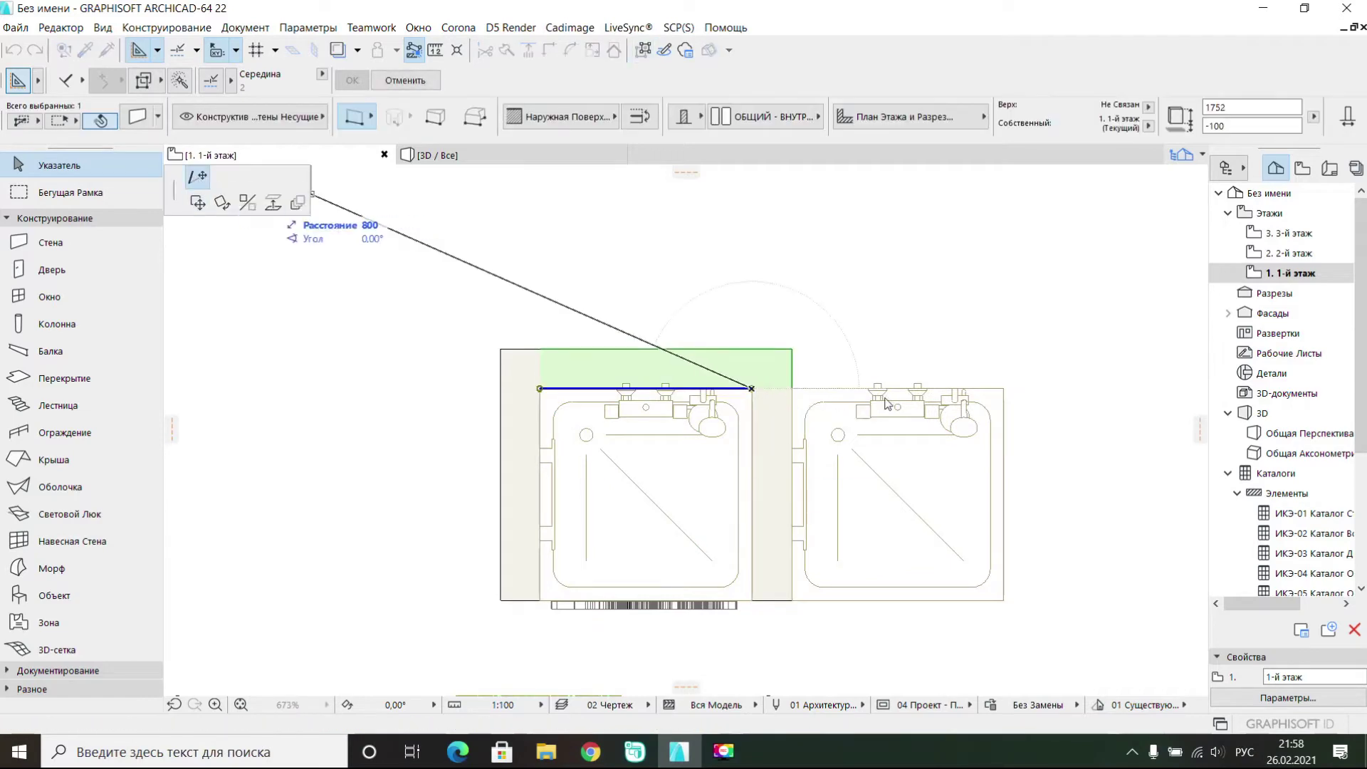
left_click(1004, 389)
key("Escape")
- Copy the wall between the two cabins to the right side of the second shower cabin
left_click(776, 481)
left_click(752, 389)
left_click(198, 203)
key("ctrl")
left_click(1004, 388)
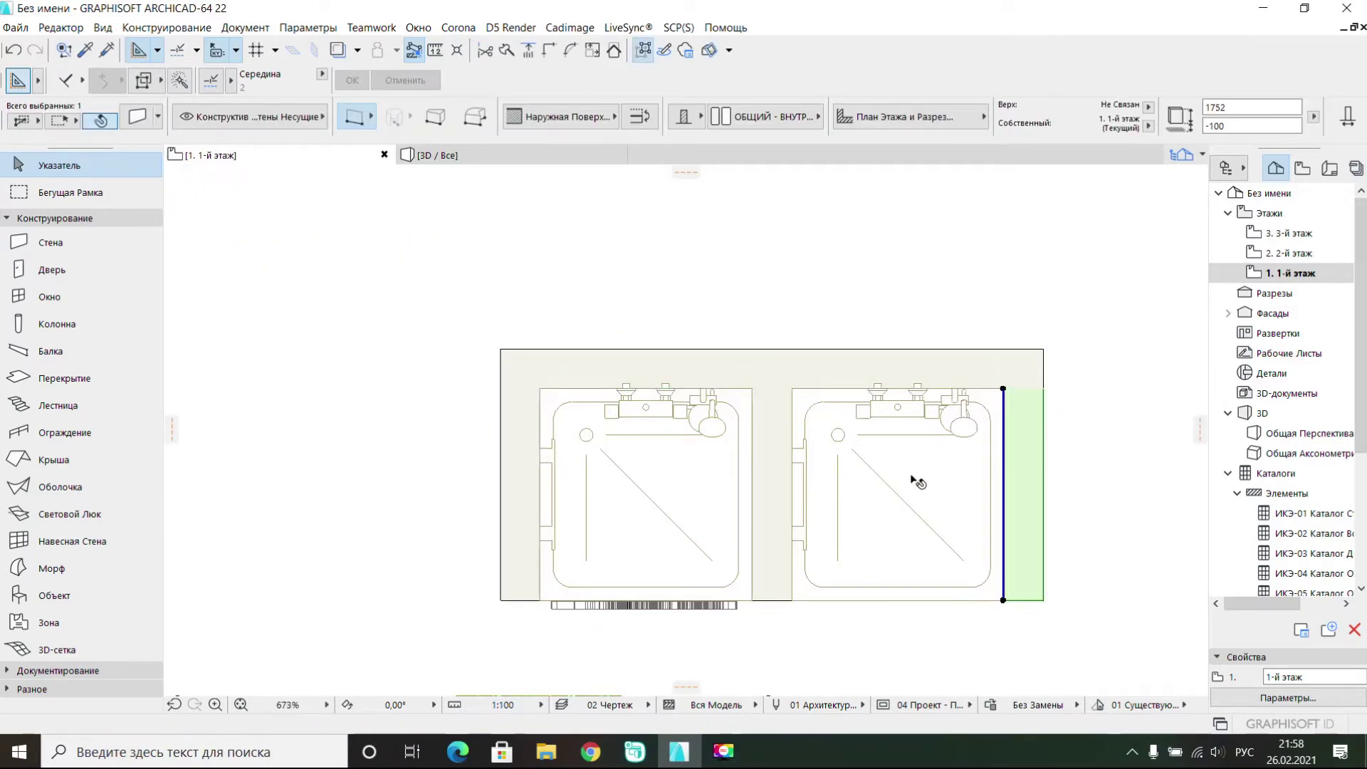
- Select all four walls in the 3D view and set their surface to "Штукатурка - Шероховатая Белая"
left_click(473, 158)
left_click(1041, 652)
left_click(723, 235, "shift")
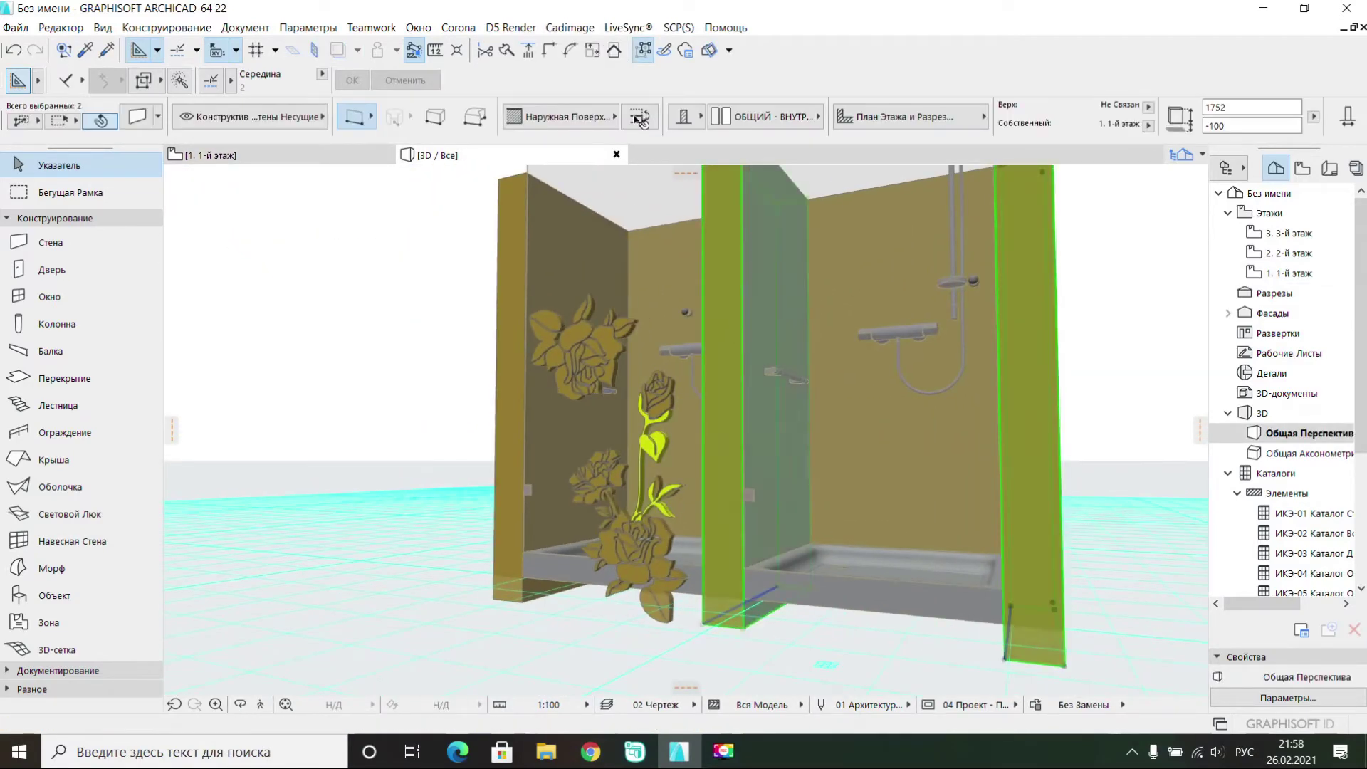
left_click(640, 53)
left_click(510, 305, "shift")
middle_click_drag(510, 305, 627, 314, "shift")
left_click(137, 116)
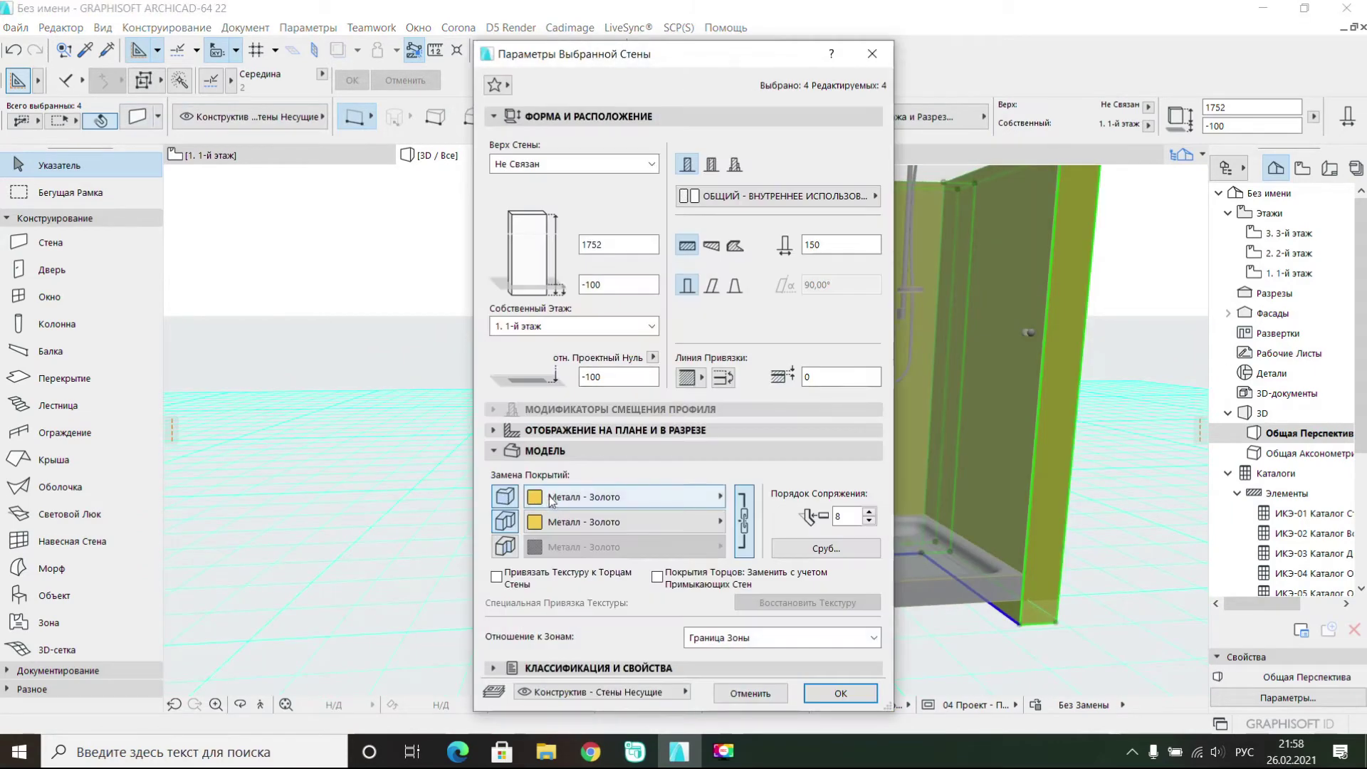
left_click(636, 497)
scroll(1025, 456, "down", 1)
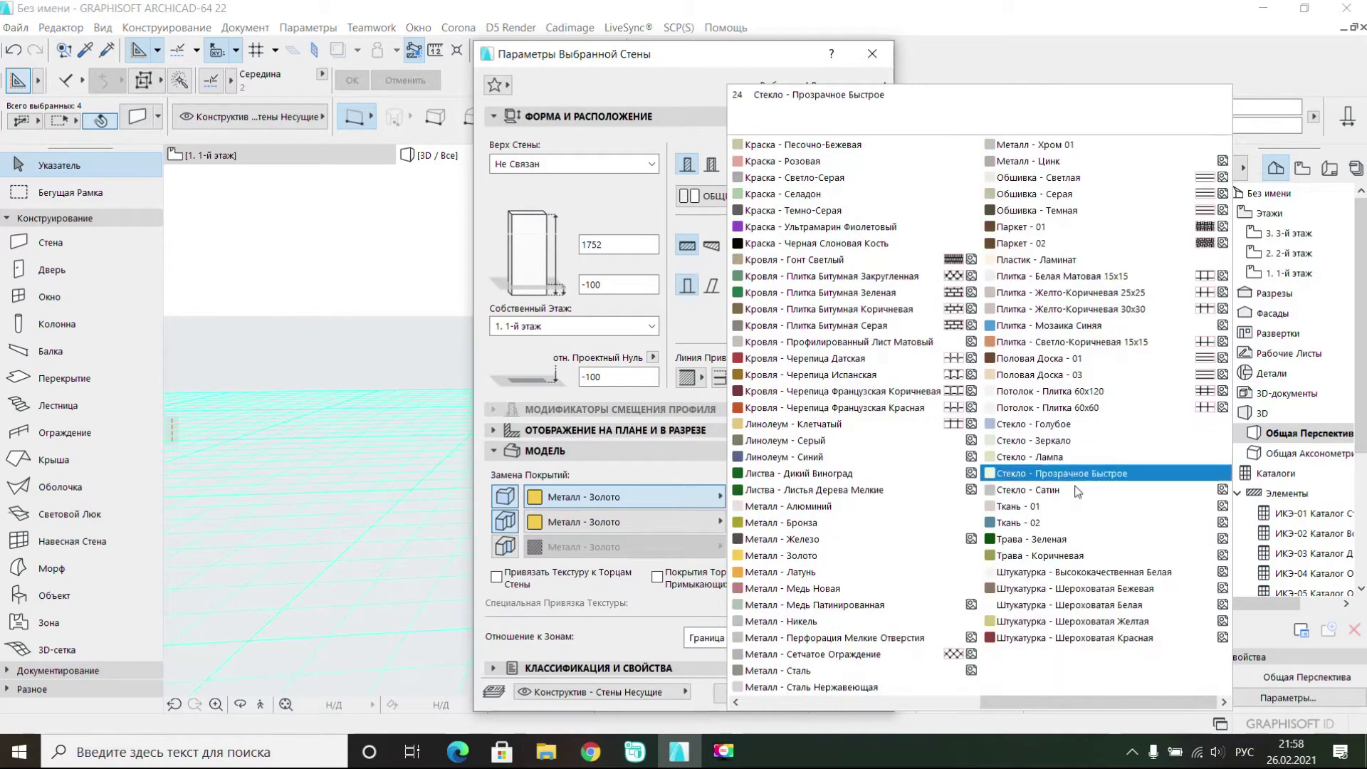
left_click(1110, 611)
left_click(857, 694)
key("Escape")
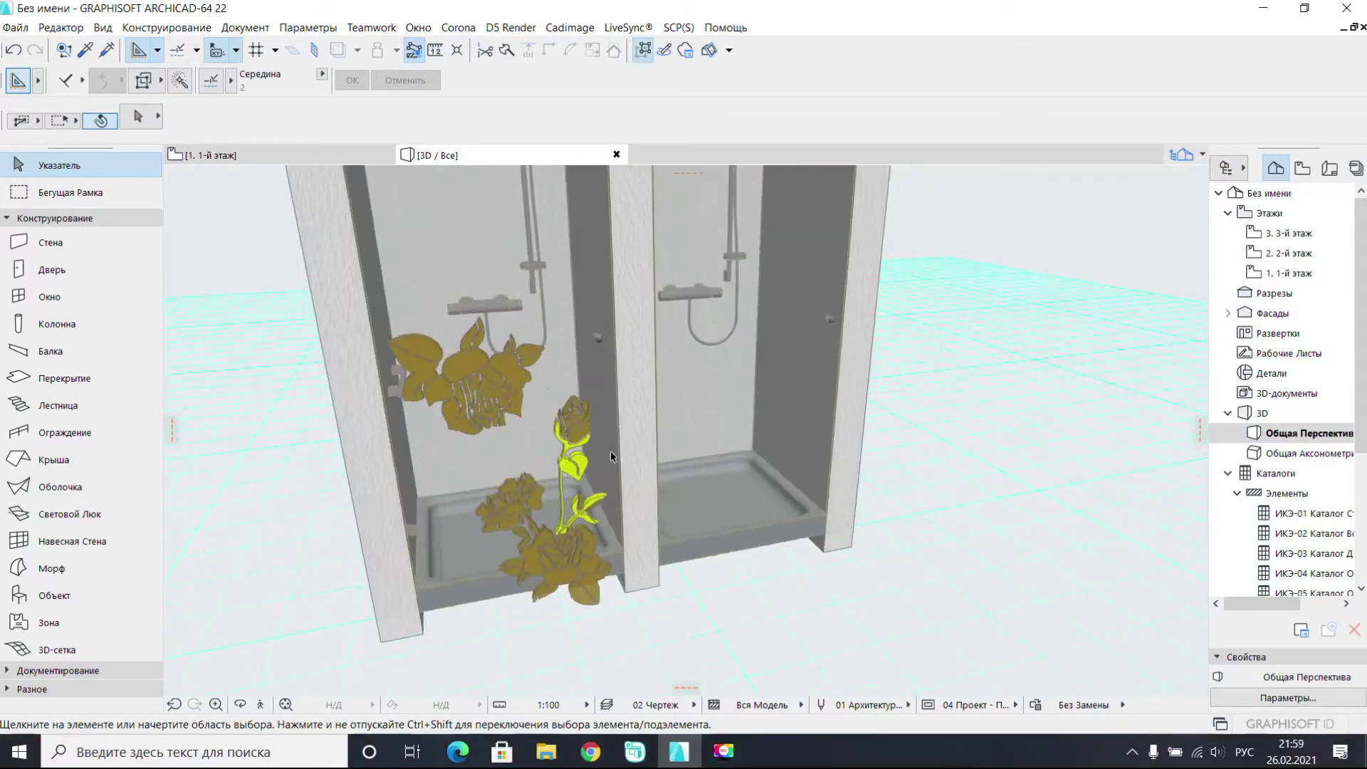
- Set the default slab's building material to "Фанера" and draw a rectangular slab in front of the two cabins
double_click(64, 378)
left_click(785, 175)
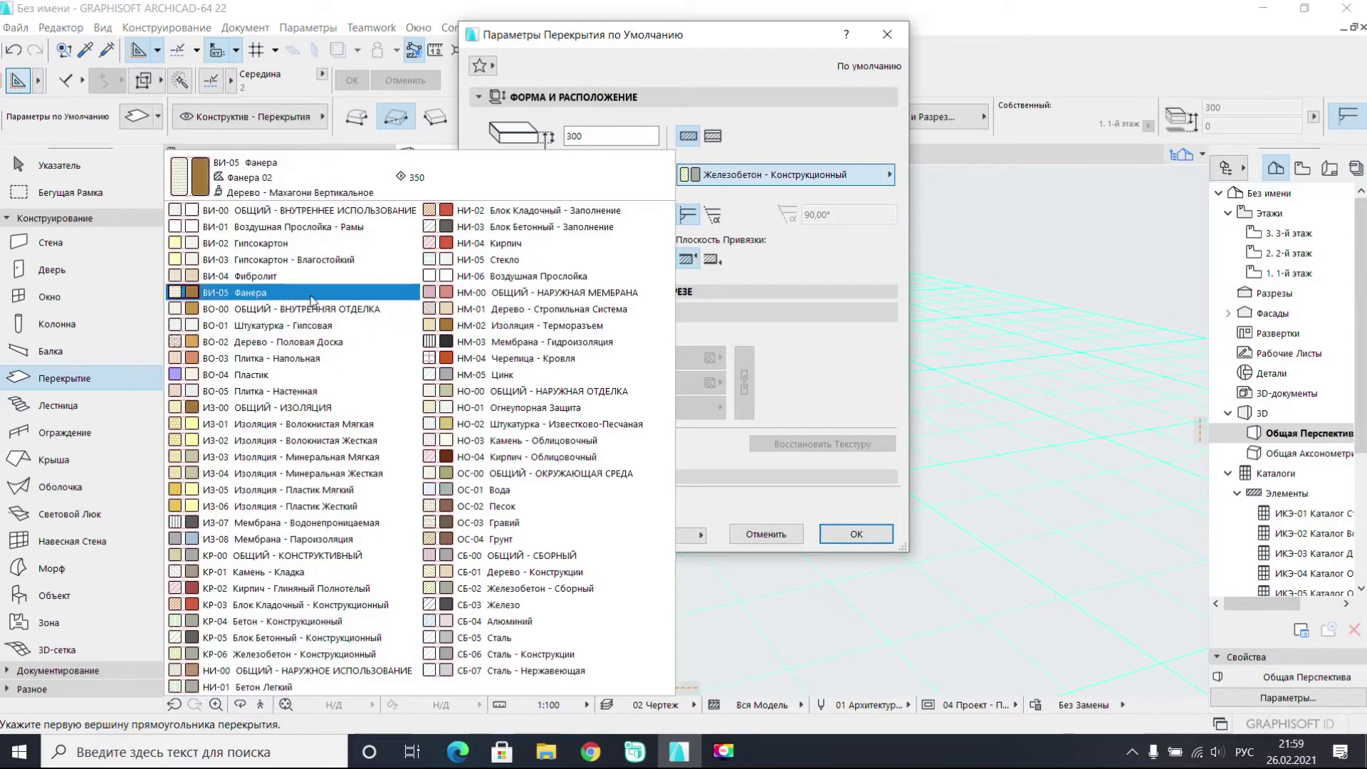
left_click(235, 292)
left_click(857, 534)
left_click(410, 570)
left_click(841, 636)
middle_click_drag(840, 636, 684, 562, "shift")
key("Escape")
- Move the slab by its rear corner so it meets the base of the right-hand cabin wall
left_click(677, 558)
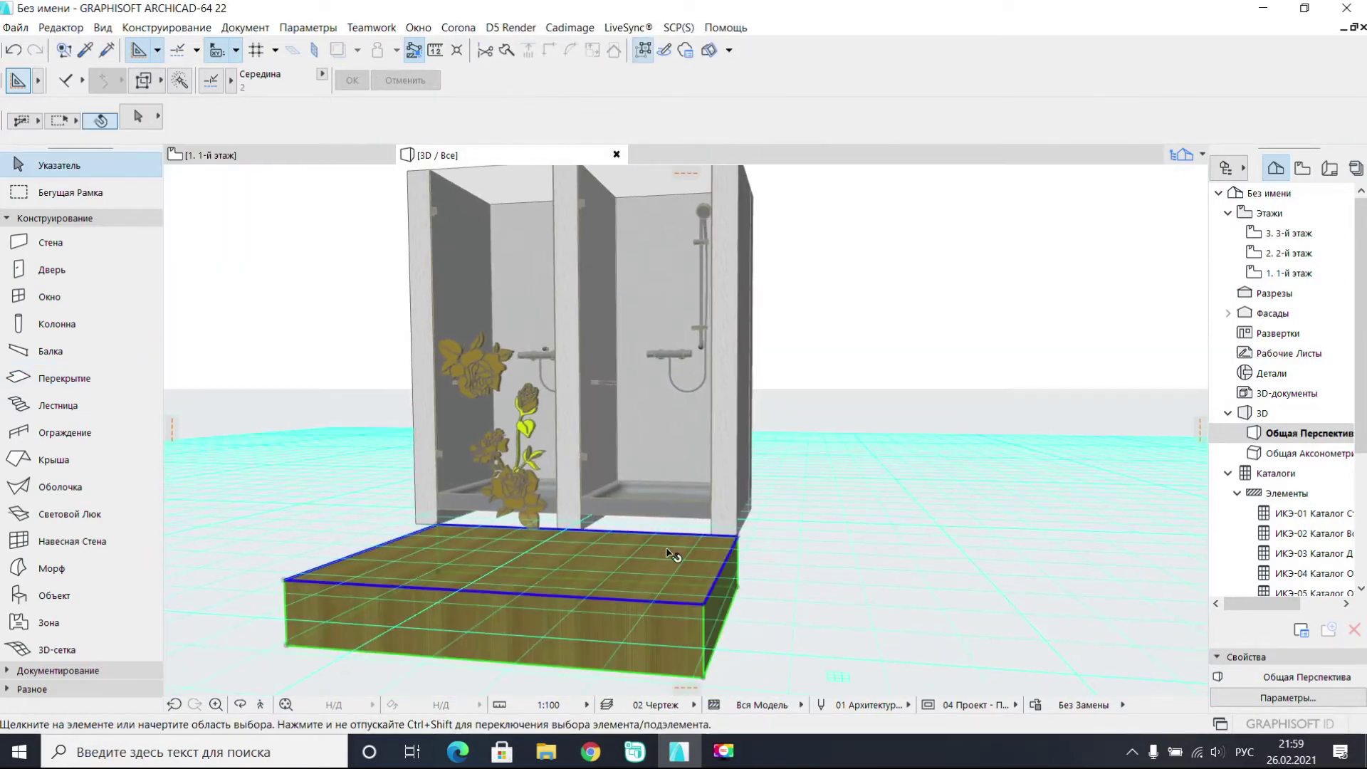
key("ctrl+d")
left_click(738, 532)
left_click(738, 519)
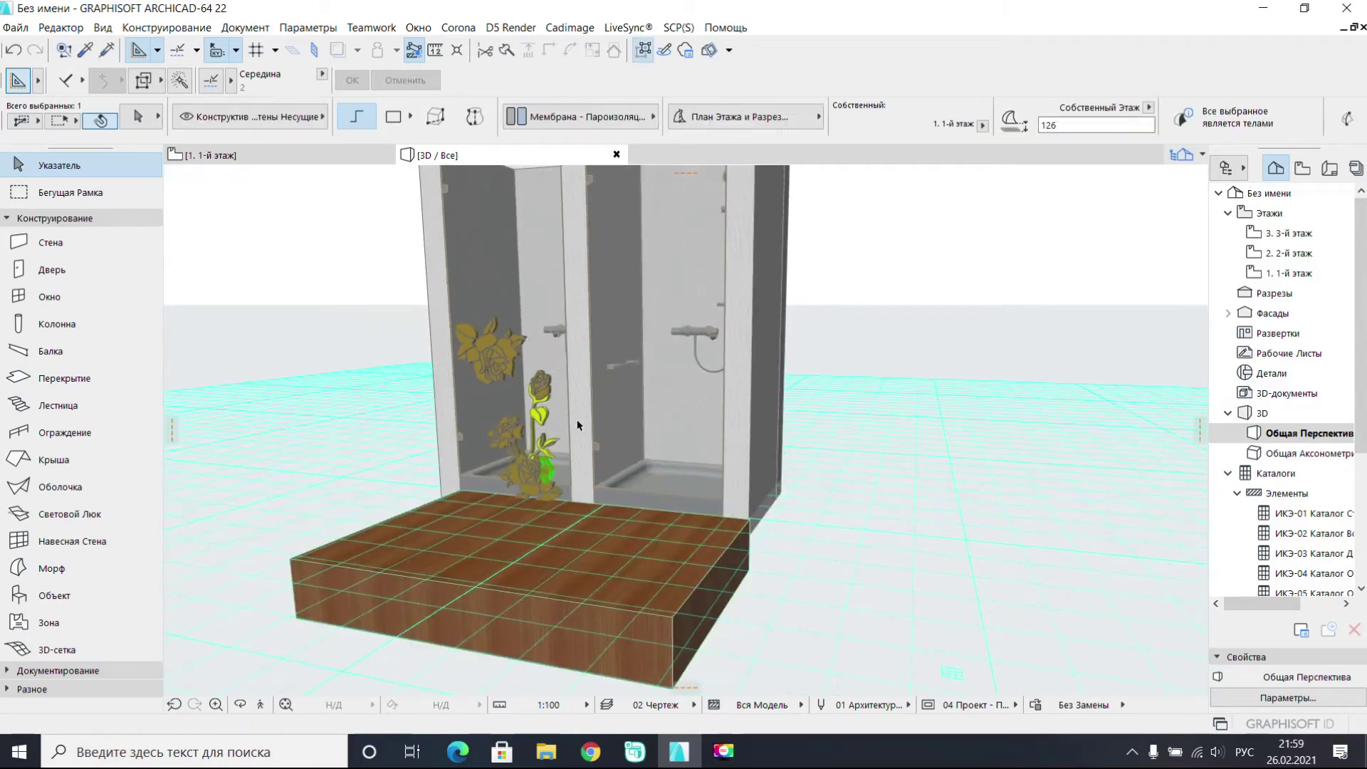
left_click(551, 442)
middle_click_drag(550, 442, 639, 383, "shift")
left_click(641, 463)
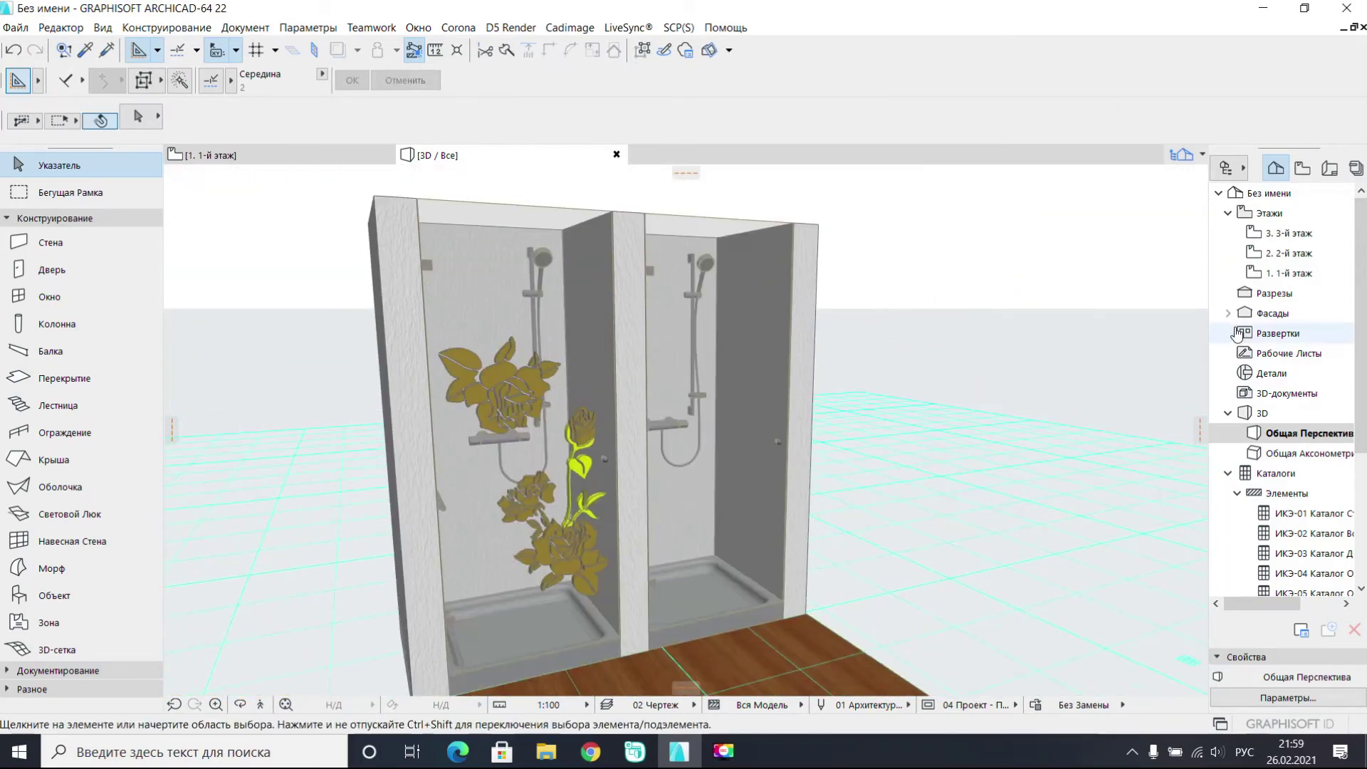
- Return to the first-floor plan and extend the slab under both cabins and out to the left wall's outer edge
double_click(1289, 273)
left_click(527, 379)
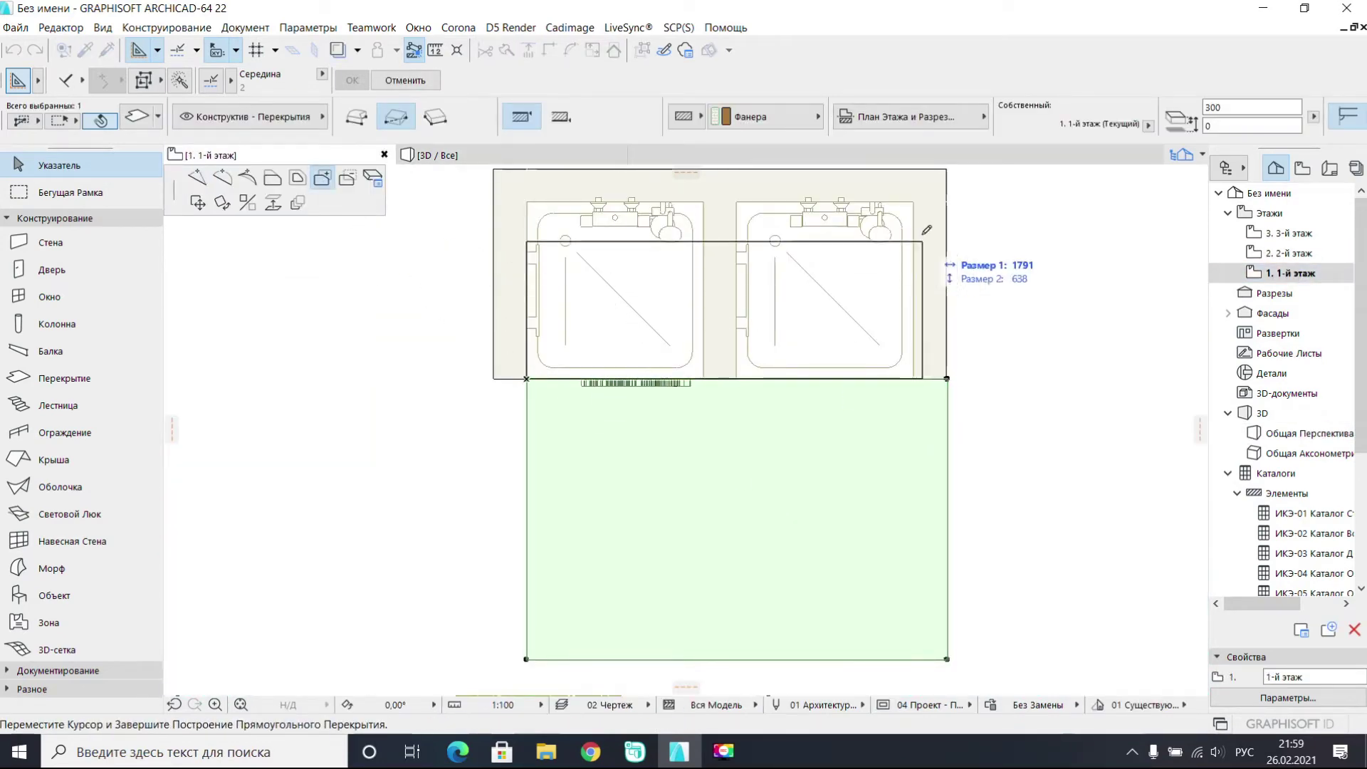
left_click(924, 234)
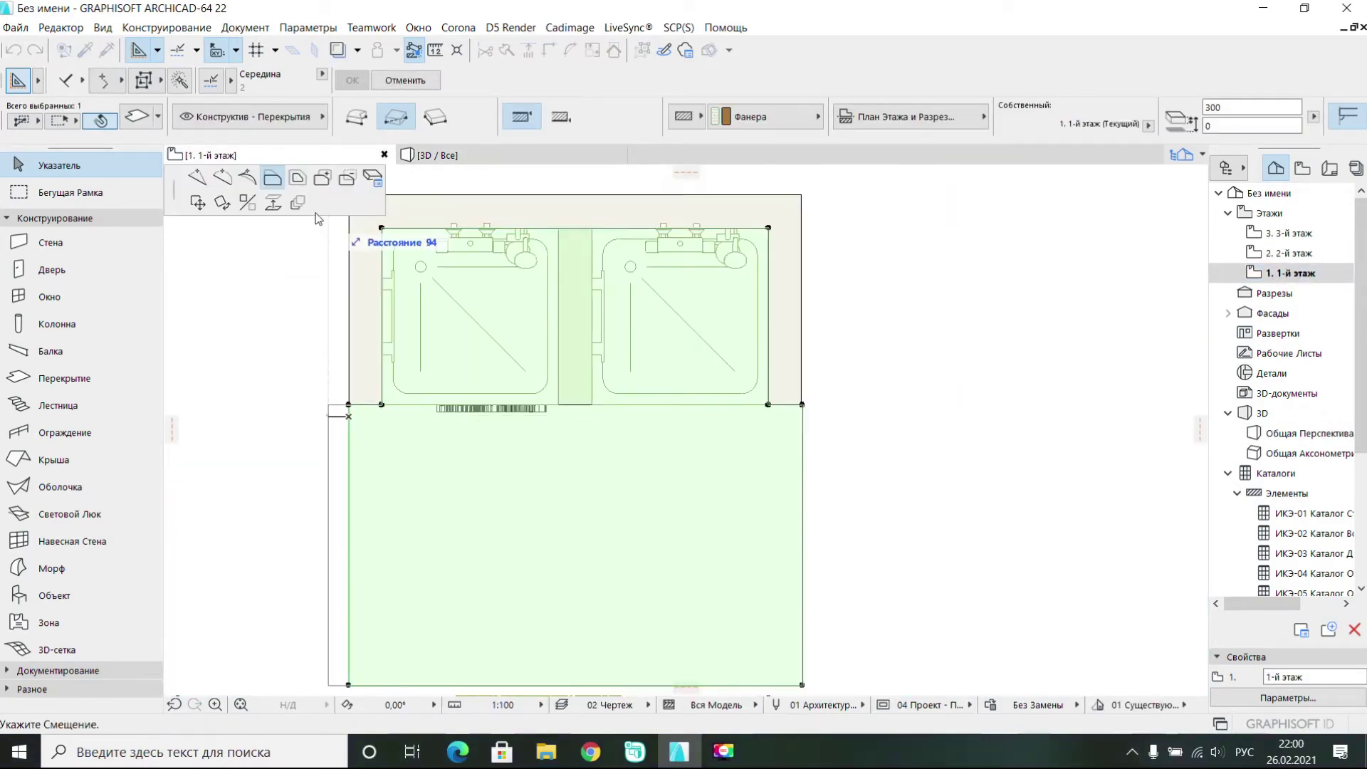
left_click(324, 184)
key("Escape")
- Stretch both ends of the rear wall outward beyond the outer side walls of the cabins
middle_click_drag(390, 218, 458, 308)
left_click(458, 307)
left_click(433, 370, "shift")
left_click(643, 370, "shift")
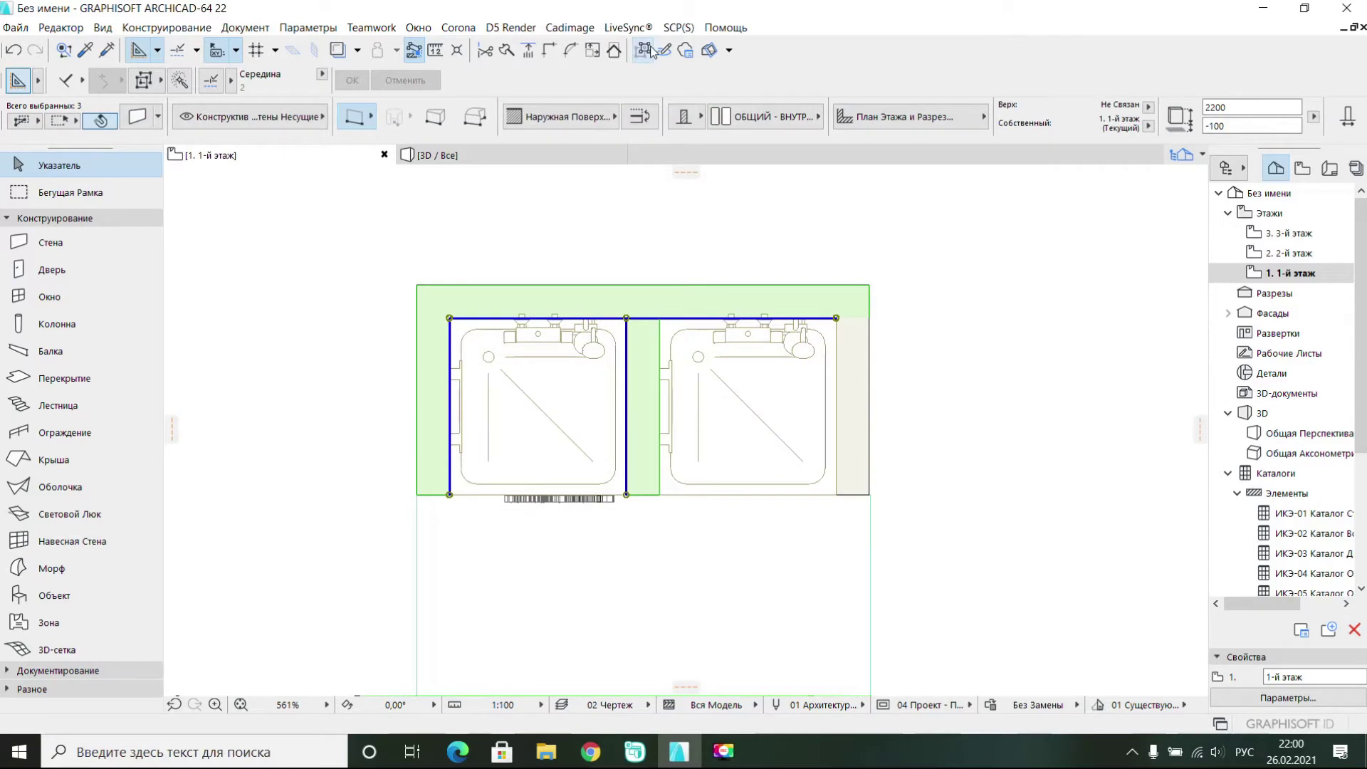
left_click(454, 319)
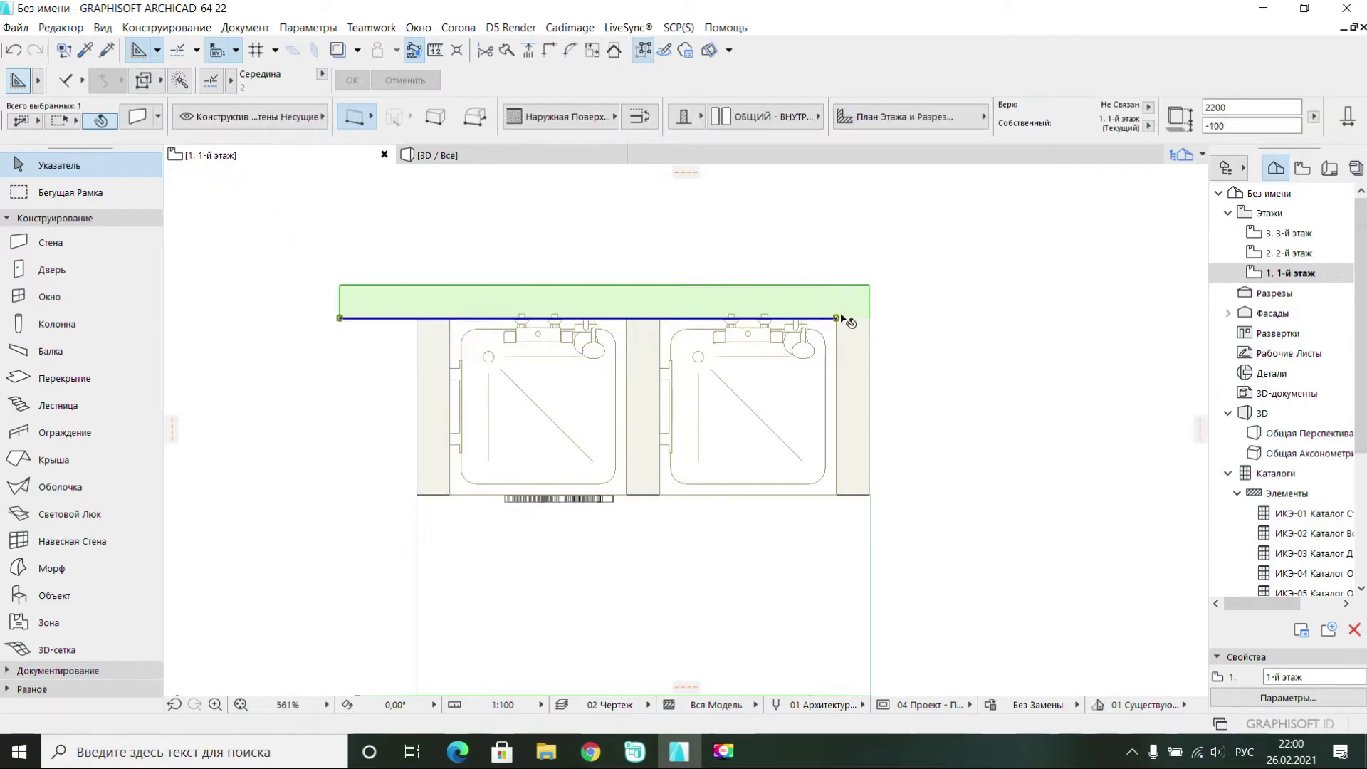
left_click(949, 320)
- Add a rectangular area to the slab's right side so it reaches the right end of the rear wall
left_click(874, 515)
left_click(278, 180)
left_click(947, 319)
middle_click_drag(904, 477, 921, 302)
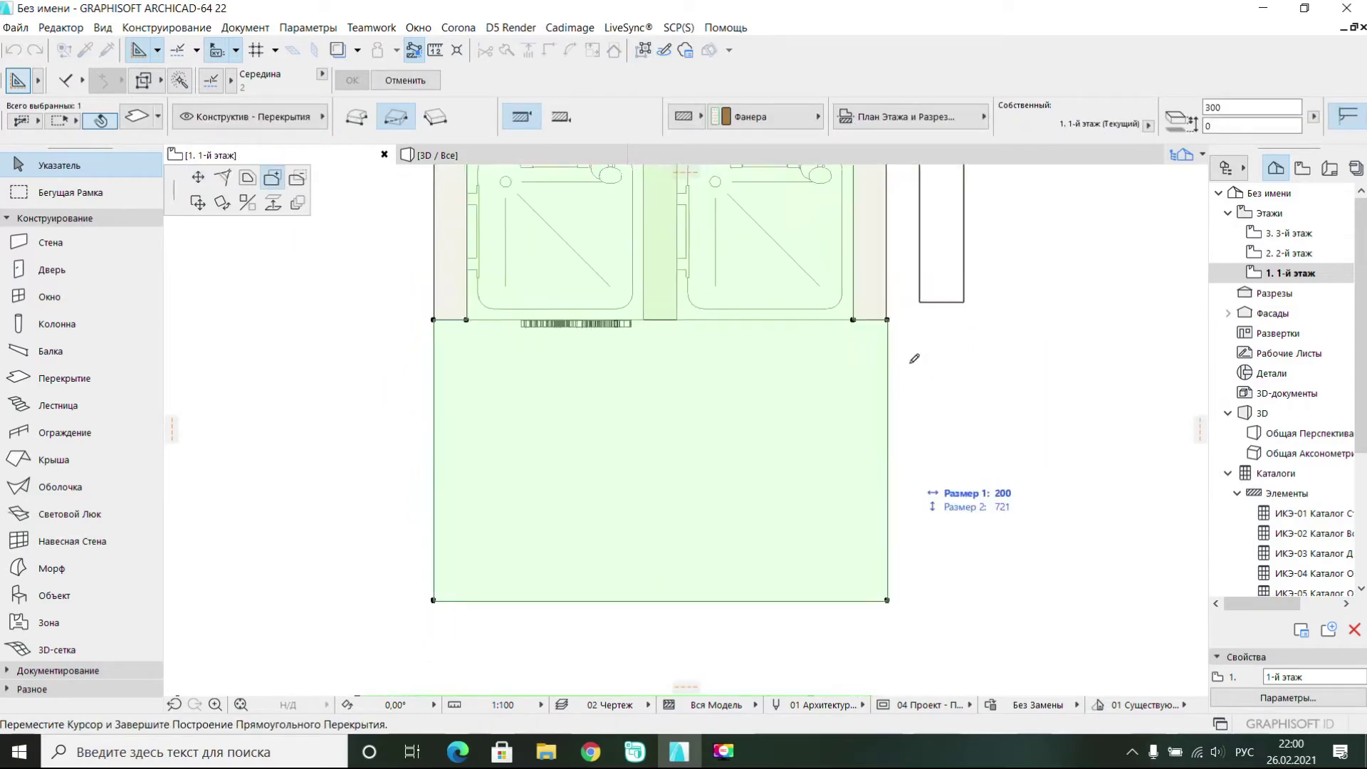
left_click(888, 601)
- Add a rectangular area to the slab's left side out to the rear wall's left end, then clear the selection
scroll(888, 601, "down", 1)
middle_click_drag(508, 409, 628, 489)
left_click(564, 303)
middle_click_drag(629, 677, 652, 562)
left_click(651, 567)
middle_click_drag(641, 441, 518, 509)
key("Escape")
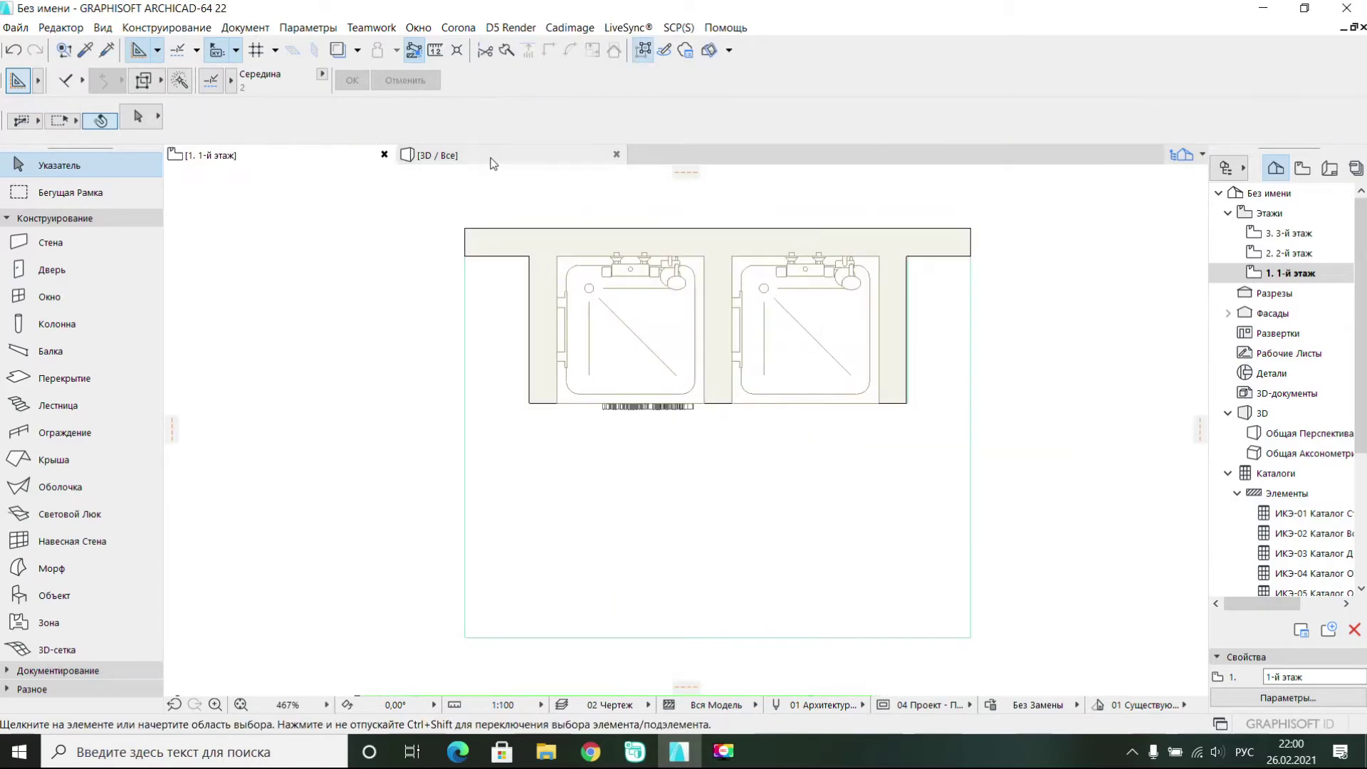
- Check the model in 3D, then stretch a side wall along the slab's left edge to its front-left corner
left_click(491, 158)
middle_click_drag(384, 427, 538, 335, "shift")
key("F2")
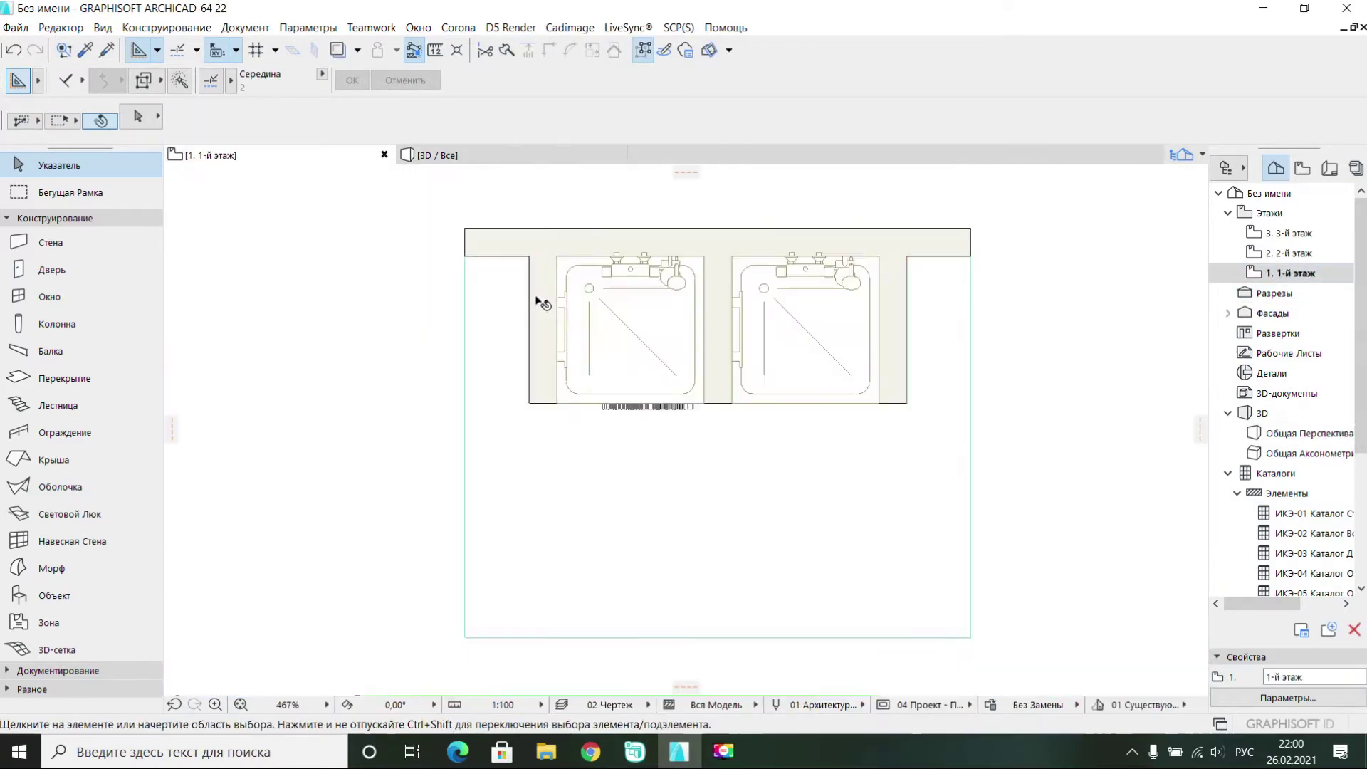
key("Escape")
middle_click_drag(451, 385, 469, 305)
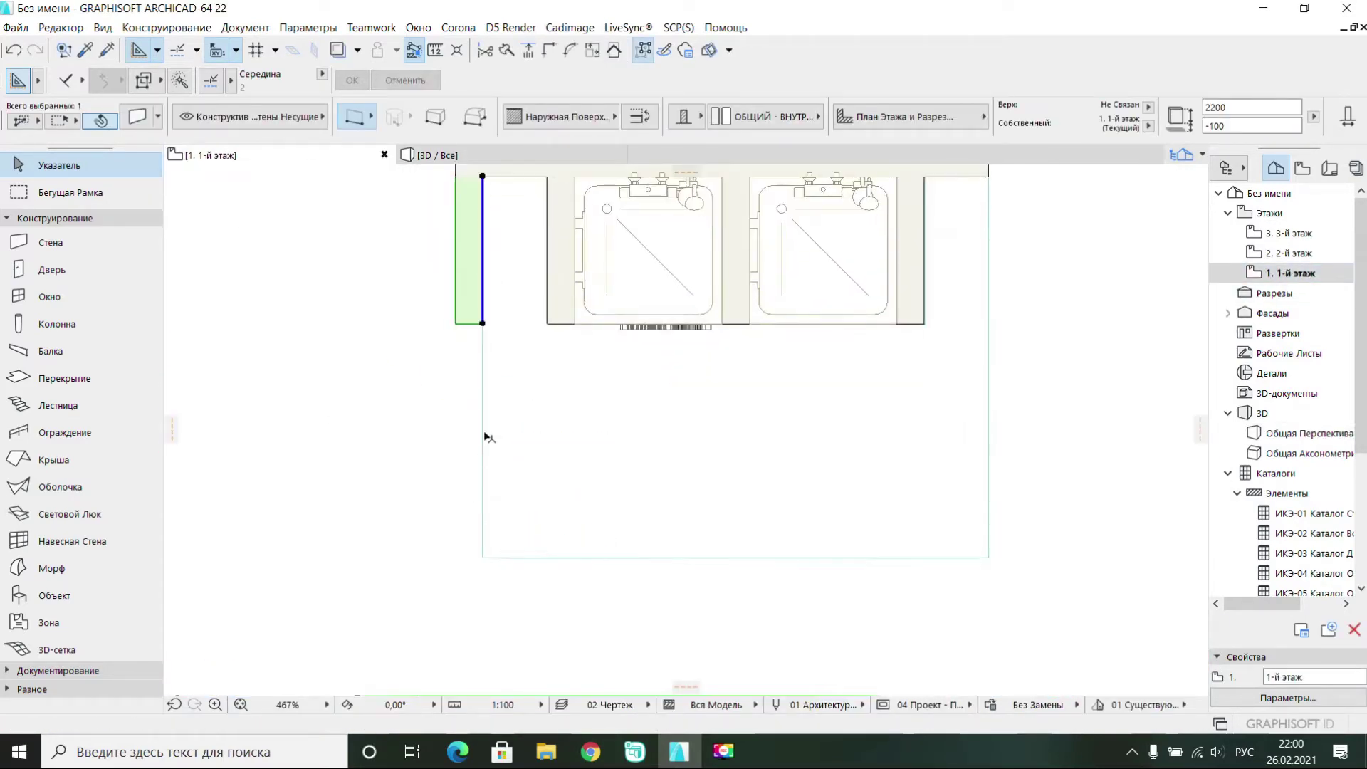
left_click(482, 558)
key("Escape")
- Examine the enclosed room, the two shower cabins and the rose pattern from several distances in the 3D view
left_click(491, 155)
middle_click_drag(546, 250, 655, 492, "shift")
scroll(555, 476, "up", 5)
scroll(498, 502, "down", 5)
scroll(698, 468, "down", 4)
scroll(763, 496, "up", 3)
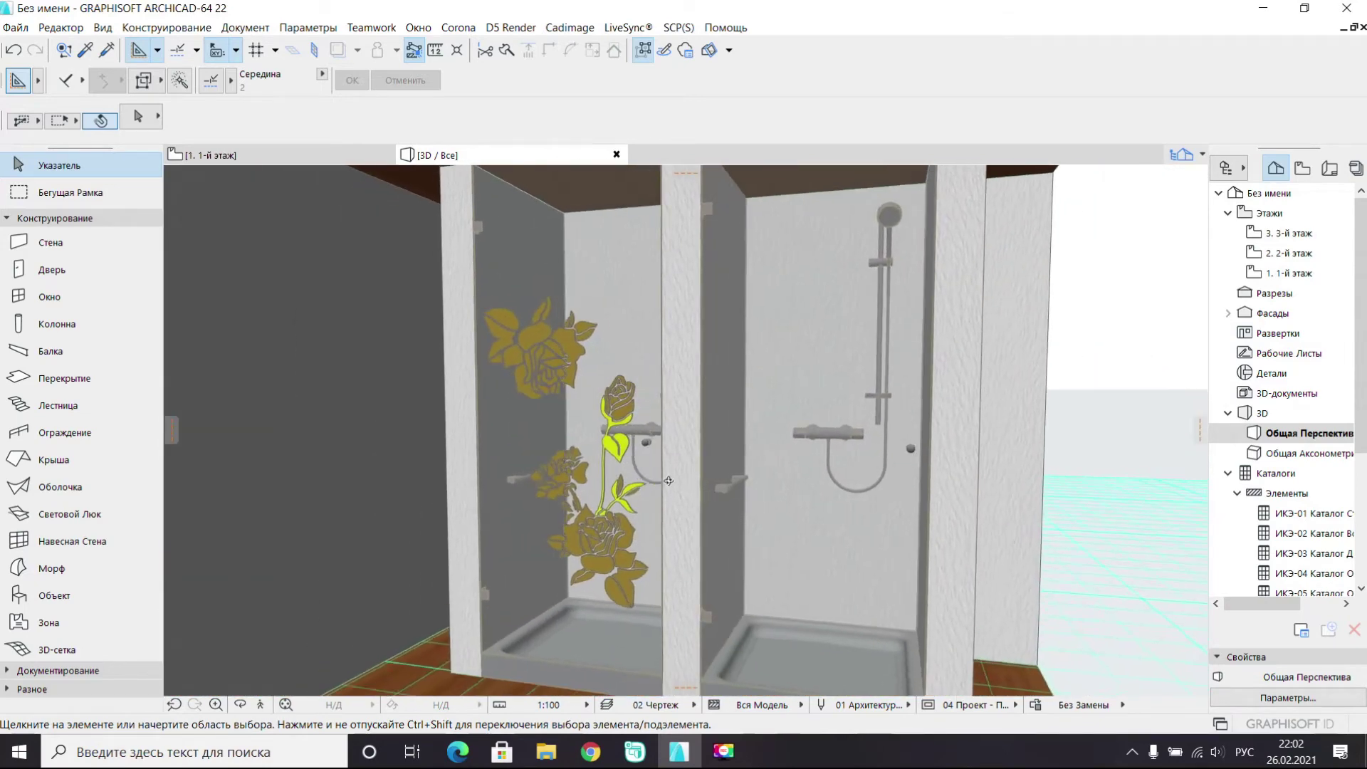
- Save the 3D model for export, switch to Lumion Pro and import the DAE file "Узоры" from the desktop
left_click(15, 27)
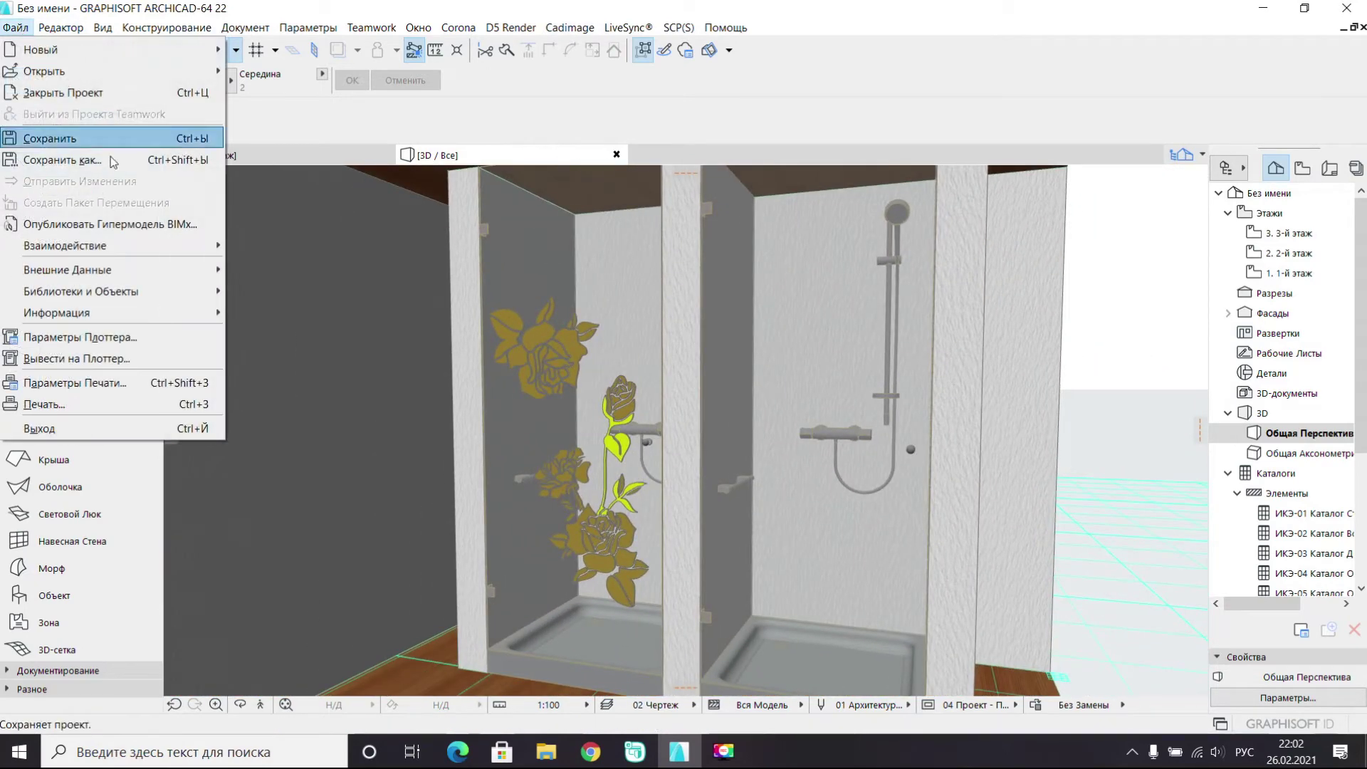
mouse_move(618, 31)
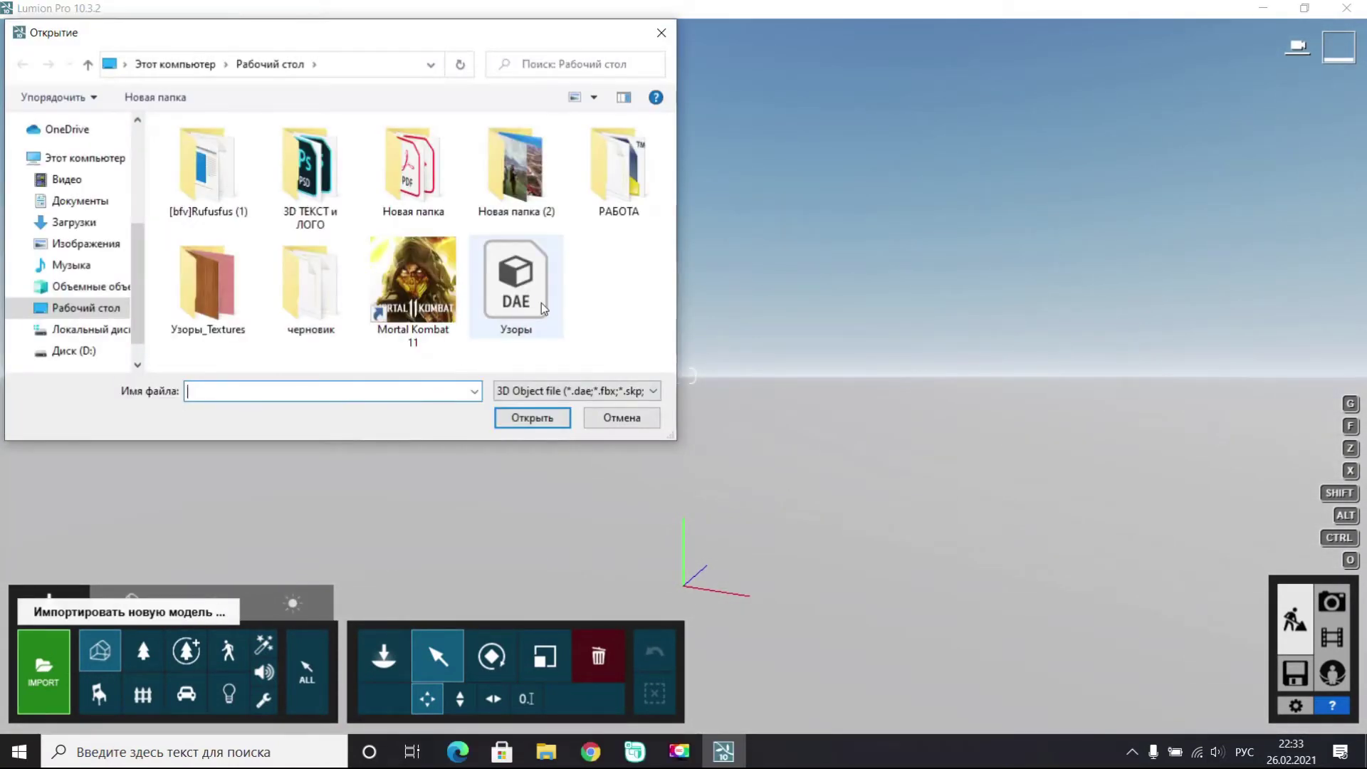
double_click(516, 285)
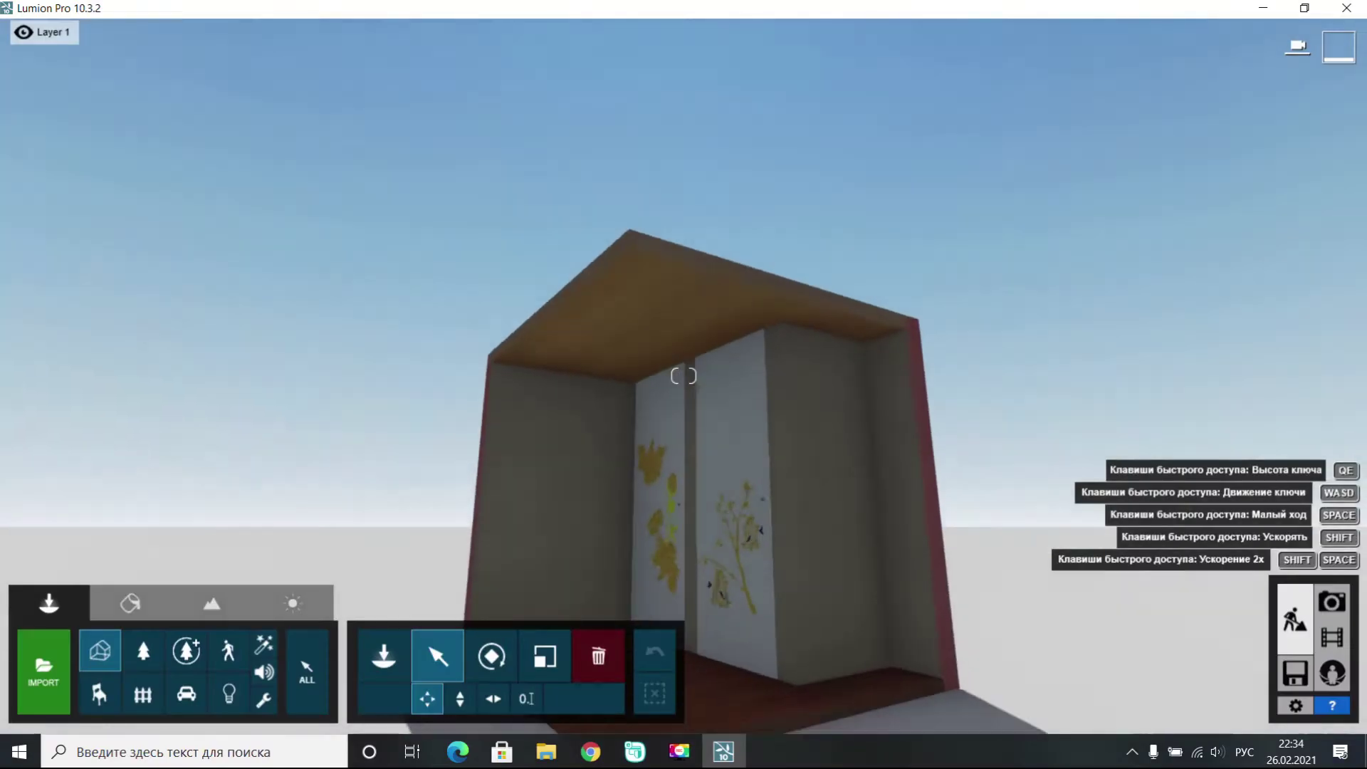
- Apply the interior glass material "Interior Glass 002" to the shower doors' clear glass surface and save the change
key("w")
right_click_drag(684, 376, 684, 434)
key("s")
left_click(151, 602)
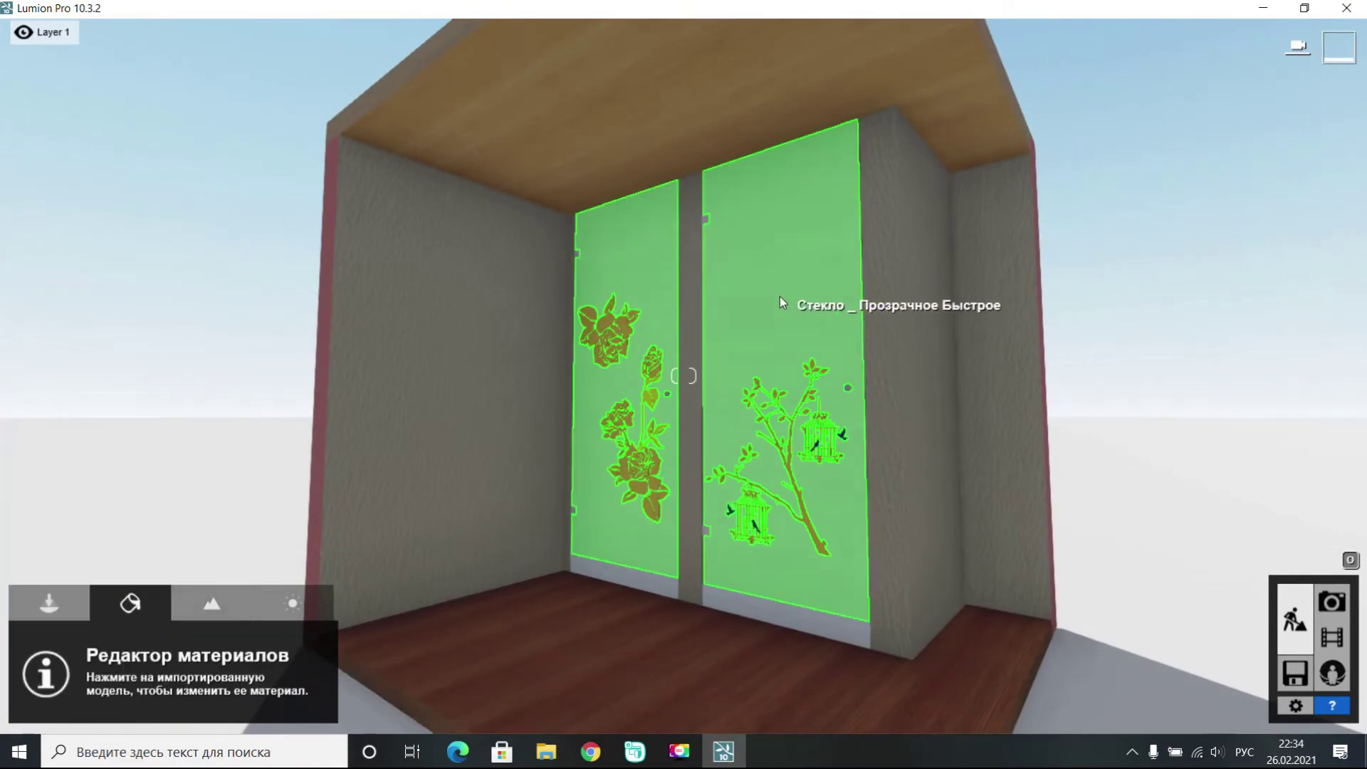
left_click(779, 302)
left_click(107, 134)
left_click(114, 185)
left_click(136, 351)
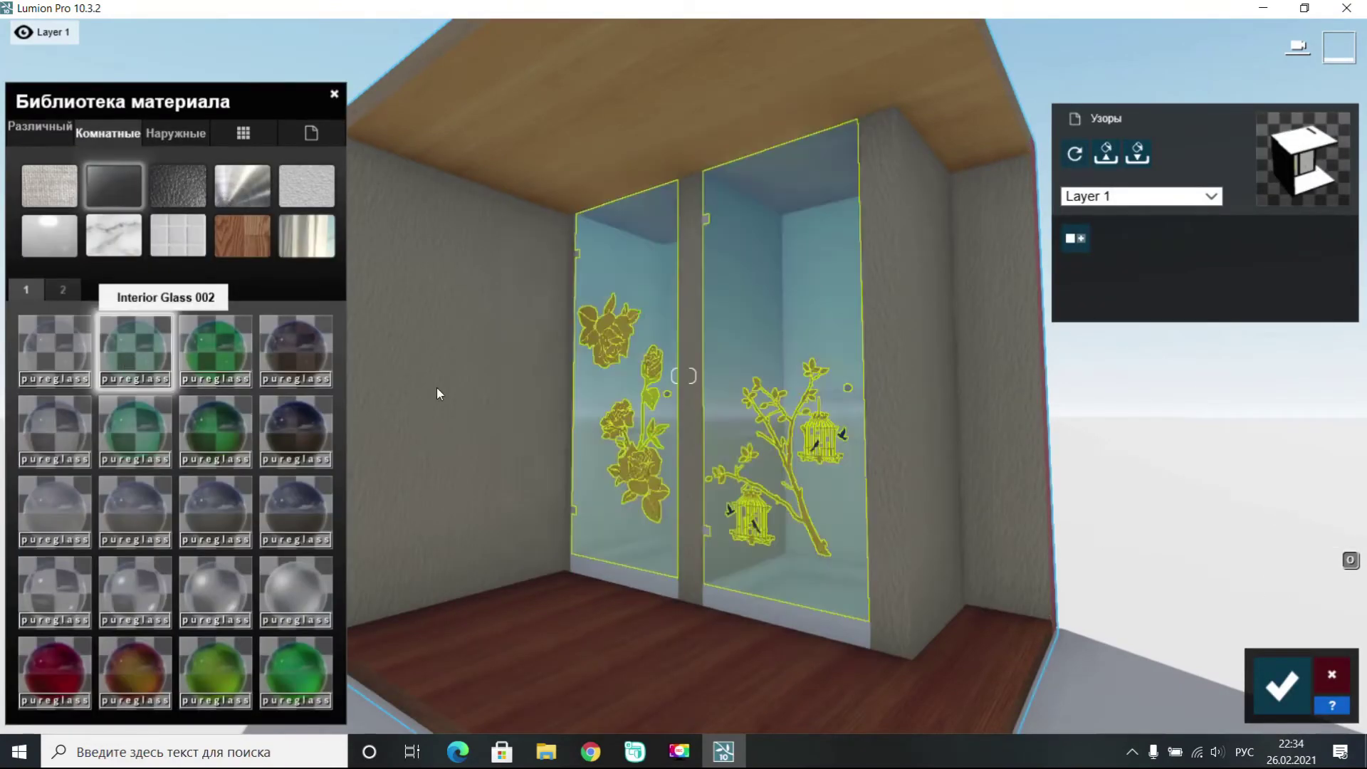
right_click_drag(437, 387, 527, 427)
key("w")
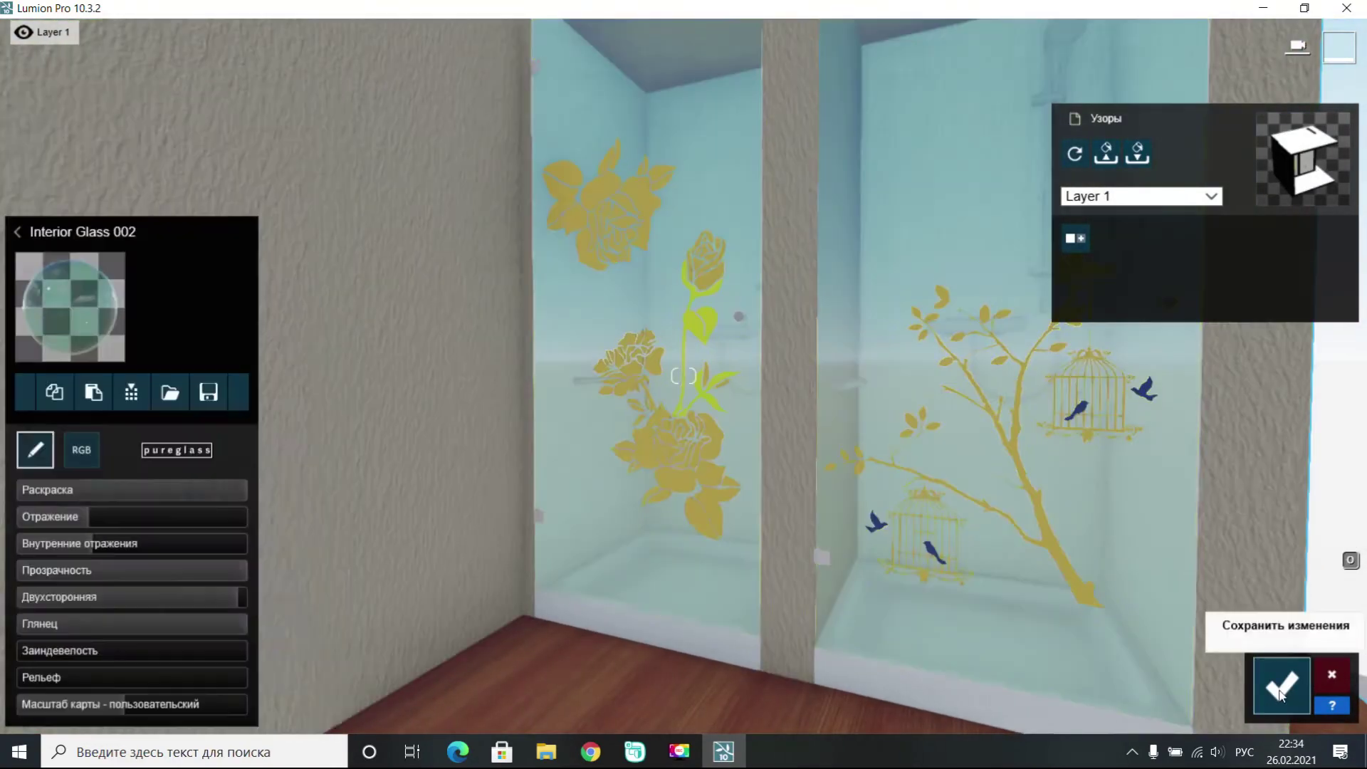
left_click(1282, 685)
- Replace the wooden floor's material with the plain light-grey tile from the second page of interior tiles and save the change
right_click_drag(641, 555, 587, 594)
left_click(587, 594)
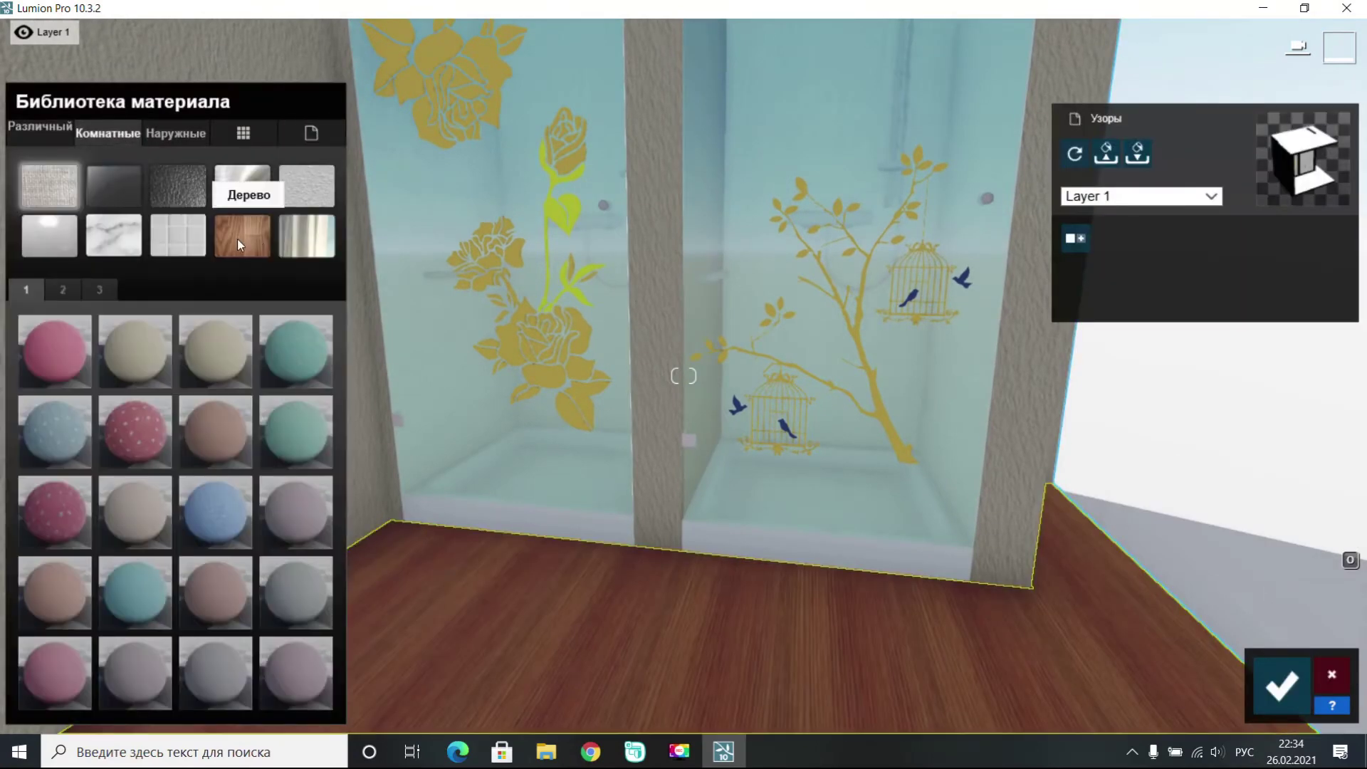
left_click(184, 239)
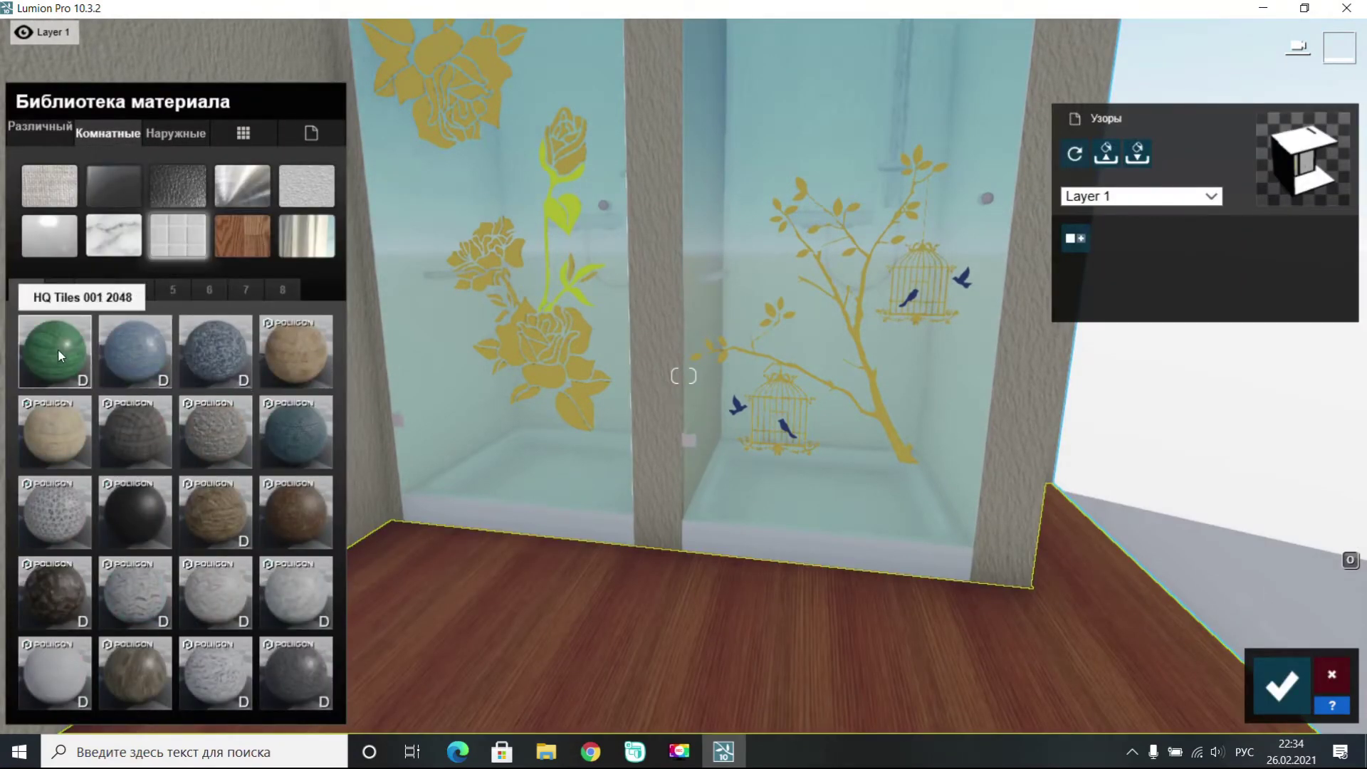
left_click(136, 671)
right_click_drag(612, 499, 641, 541)
left_click(63, 290)
left_click(292, 430)
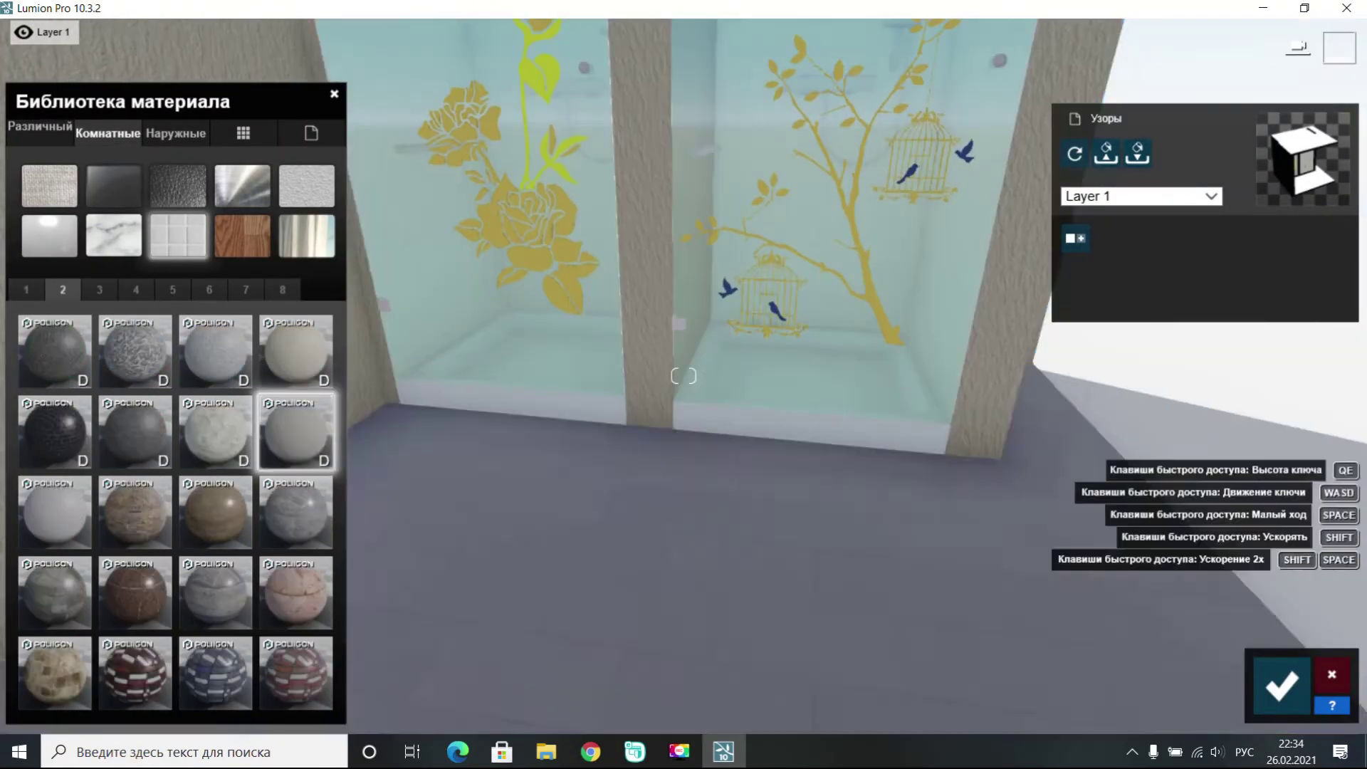
right_click_drag(612, 463, 498, 570)
right_click_drag(641, 498, 641, 399)
left_click(1282, 685)
- Select the room's wall surface for editing and try tile materials from the first page of interior tiles
right_click_drag(883, 498, 883, 542)
left_click(363, 429)
left_click(107, 133)
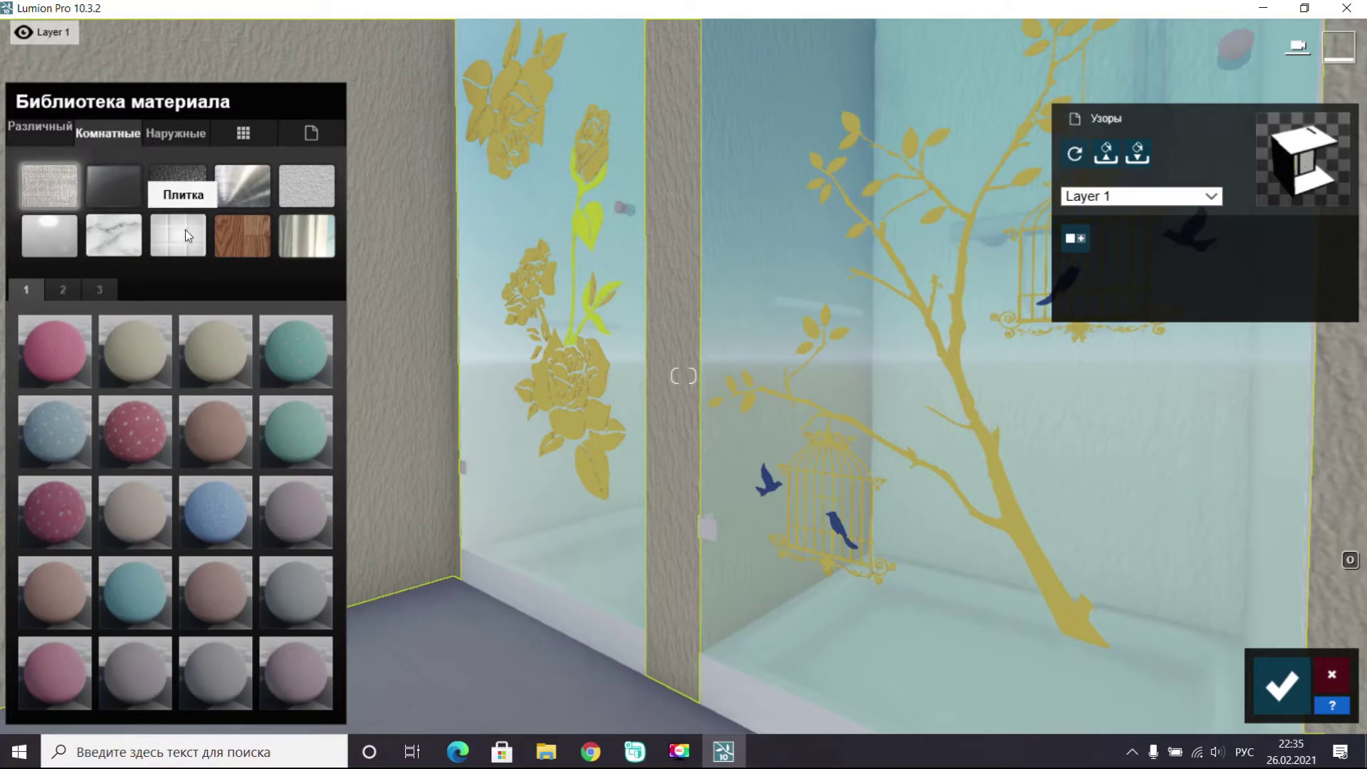
left_click(155, 249)
left_click(281, 516)
right_click_drag(281, 516, 217, 516)
left_click(226, 517)
- Compare tiles on the second page, give the walls the brown stone tile from the third row and save the change
left_click(63, 290)
left_click(204, 514)
key("s")
left_click(143, 601)
right_click_drag(143, 601, 135, 601)
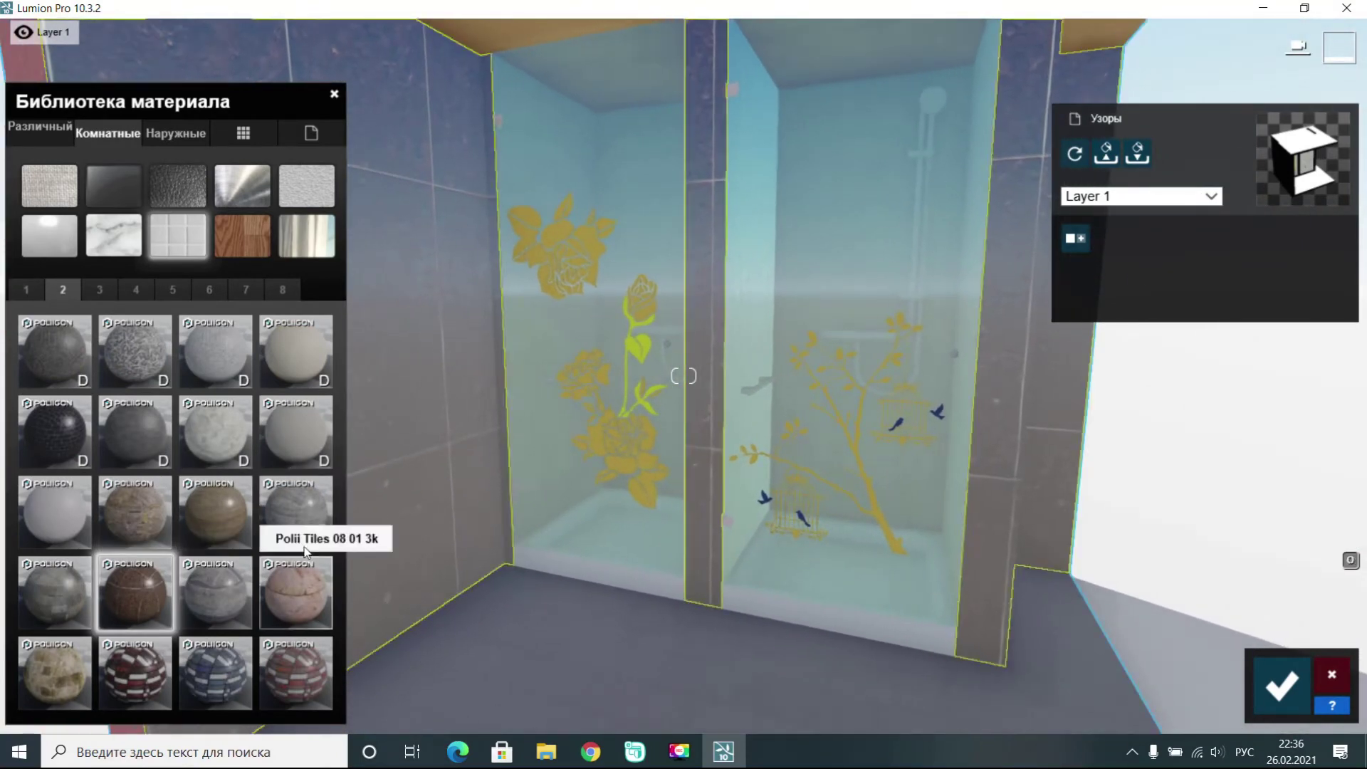
left_click(296, 528)
left_click(227, 528)
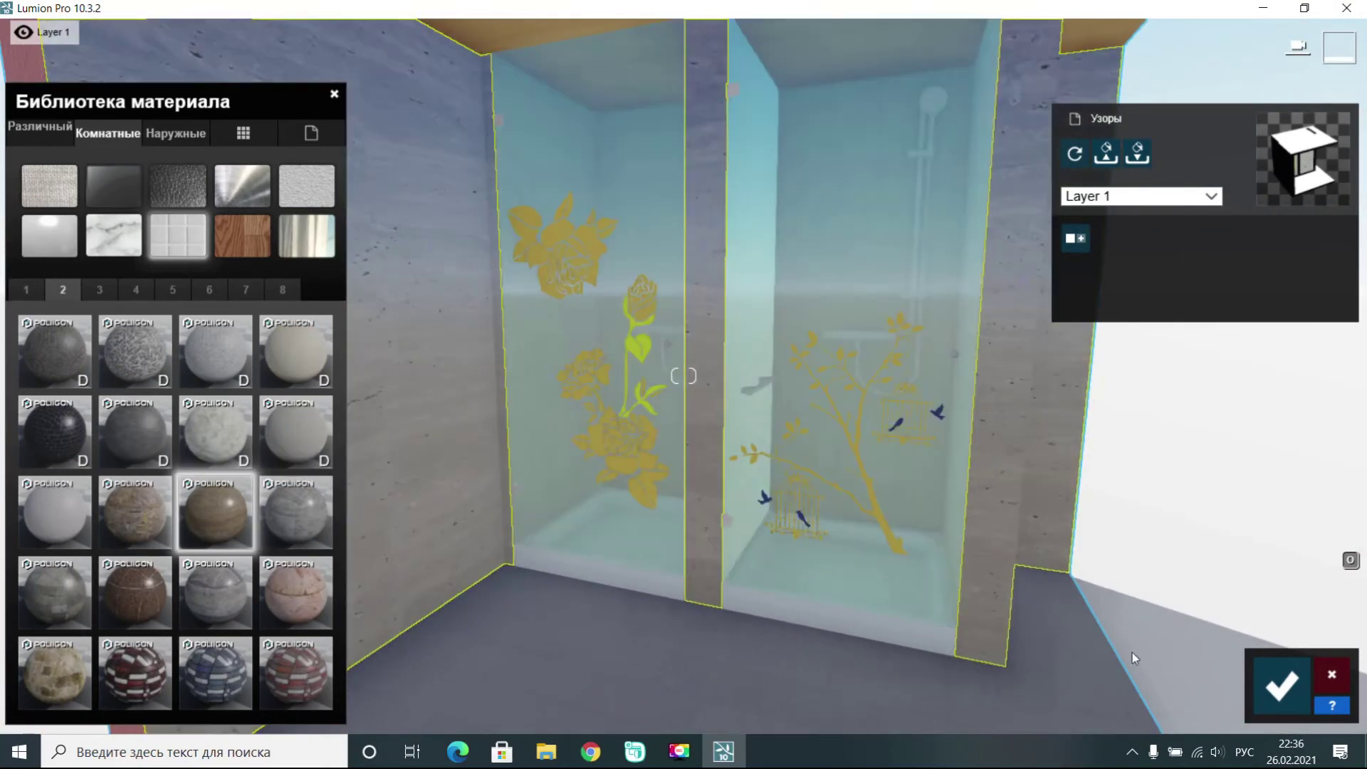
left_click(1296, 690)
- Assign the standard (Стандарт) material to the shower trays' outer rim and save the change
left_click(911, 630)
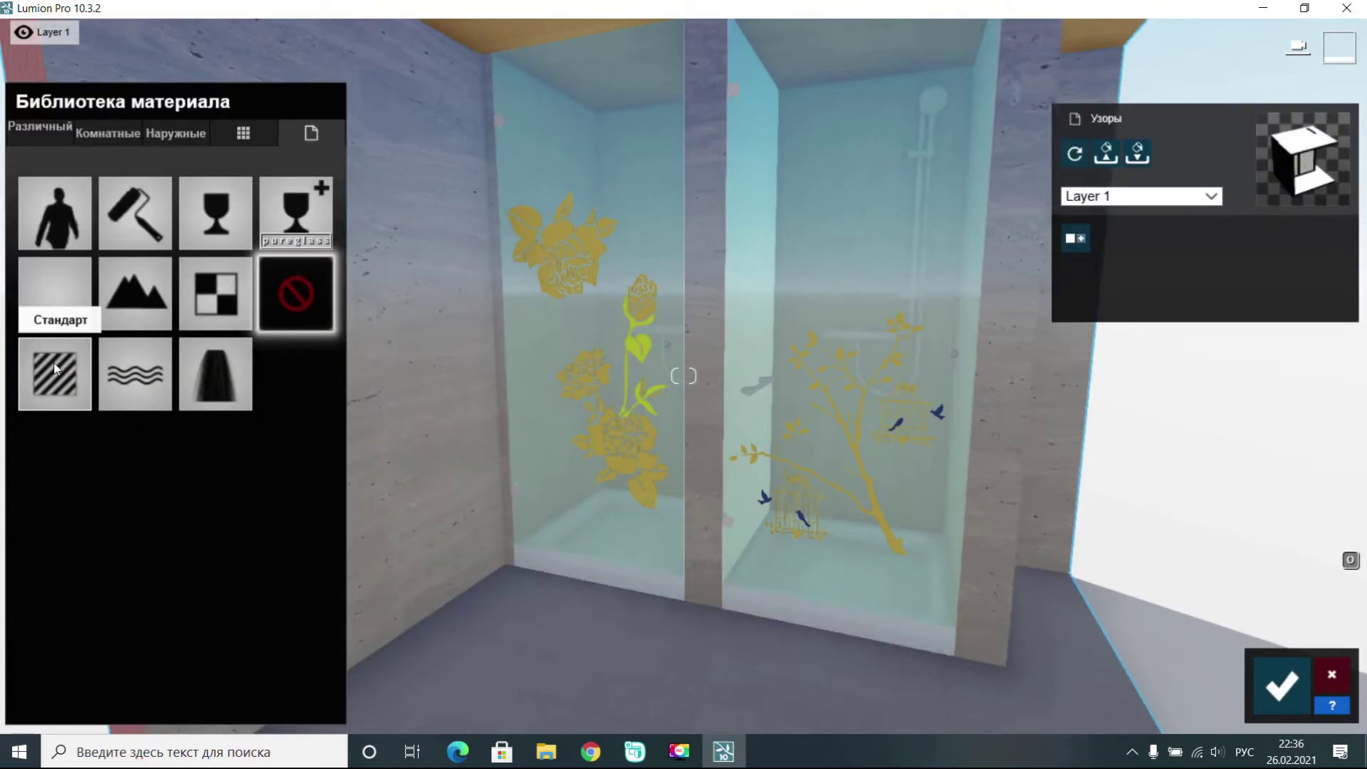
left_click(54, 375)
key("w")
right_click_drag(662, 566, 712, 591)
left_click(1282, 686)
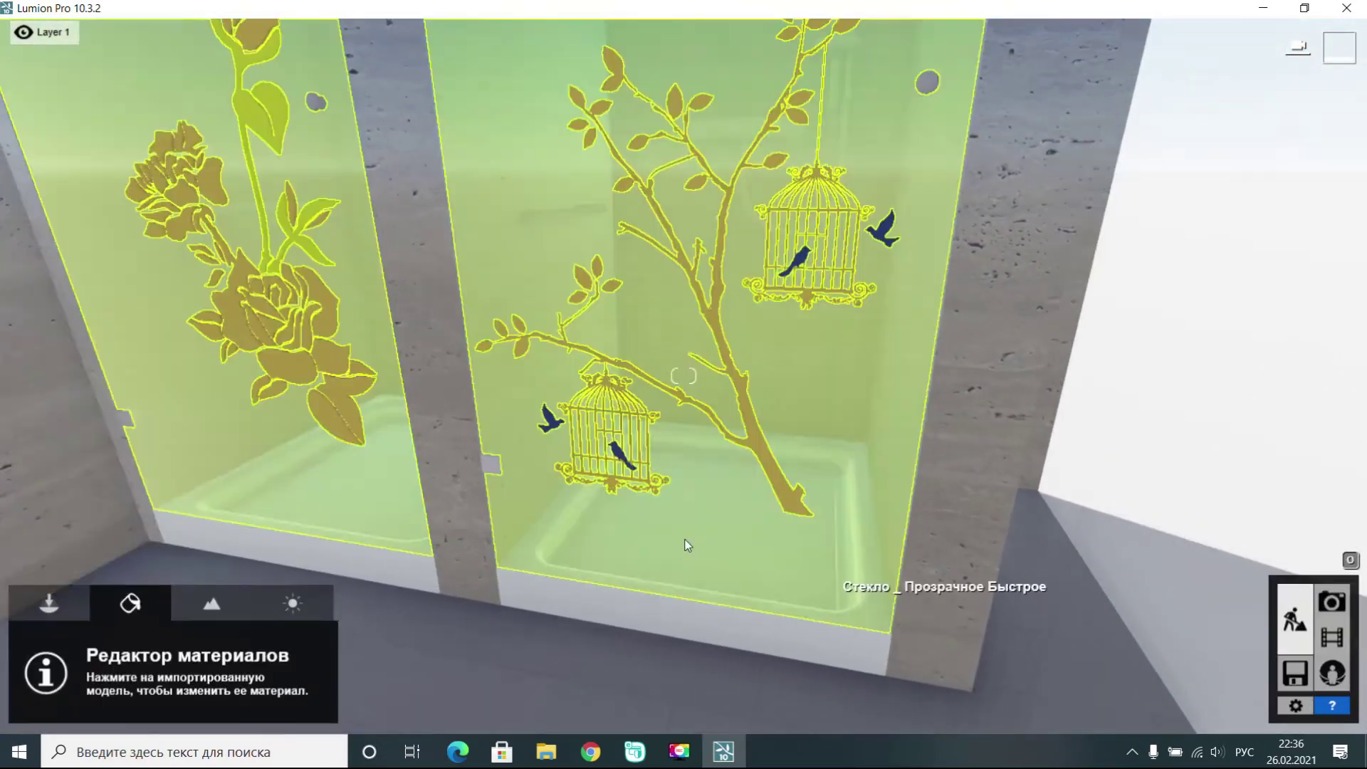
- Give the glass doors' small hinge plates an interior metal material and save the change
left_click(491, 469)
left_click(117, 133)
left_click(238, 182)
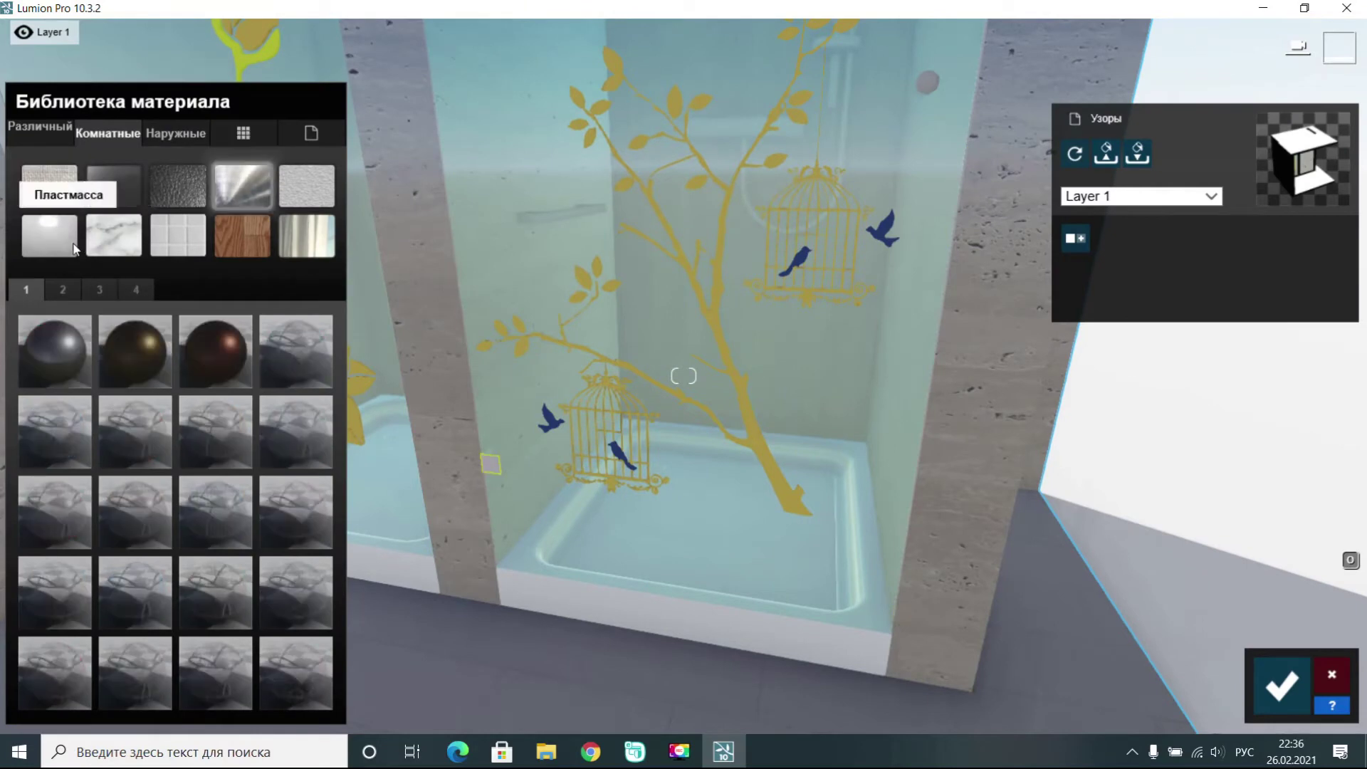
left_click(1279, 685)
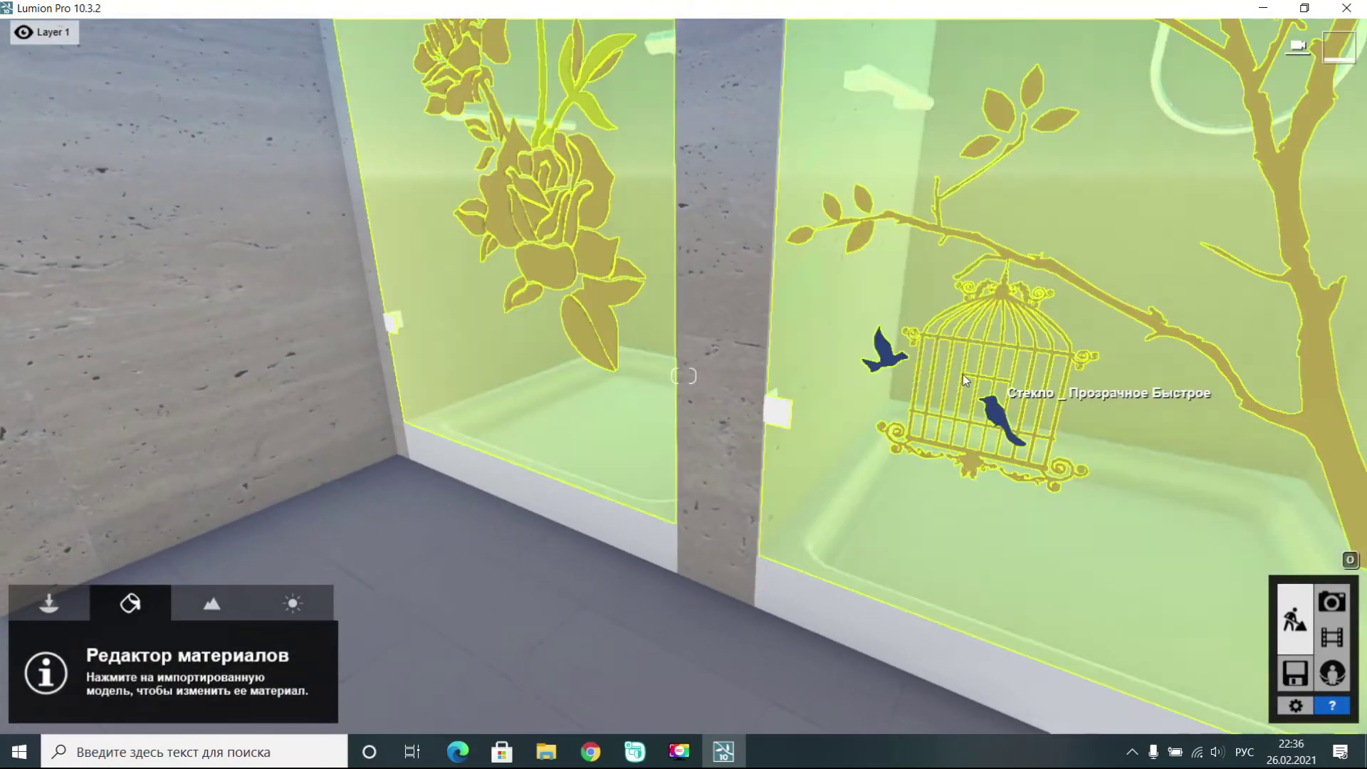
- Select the gold rose, branch and birdcage pattern for editing and try interior glass materials on it
left_click(963, 380)
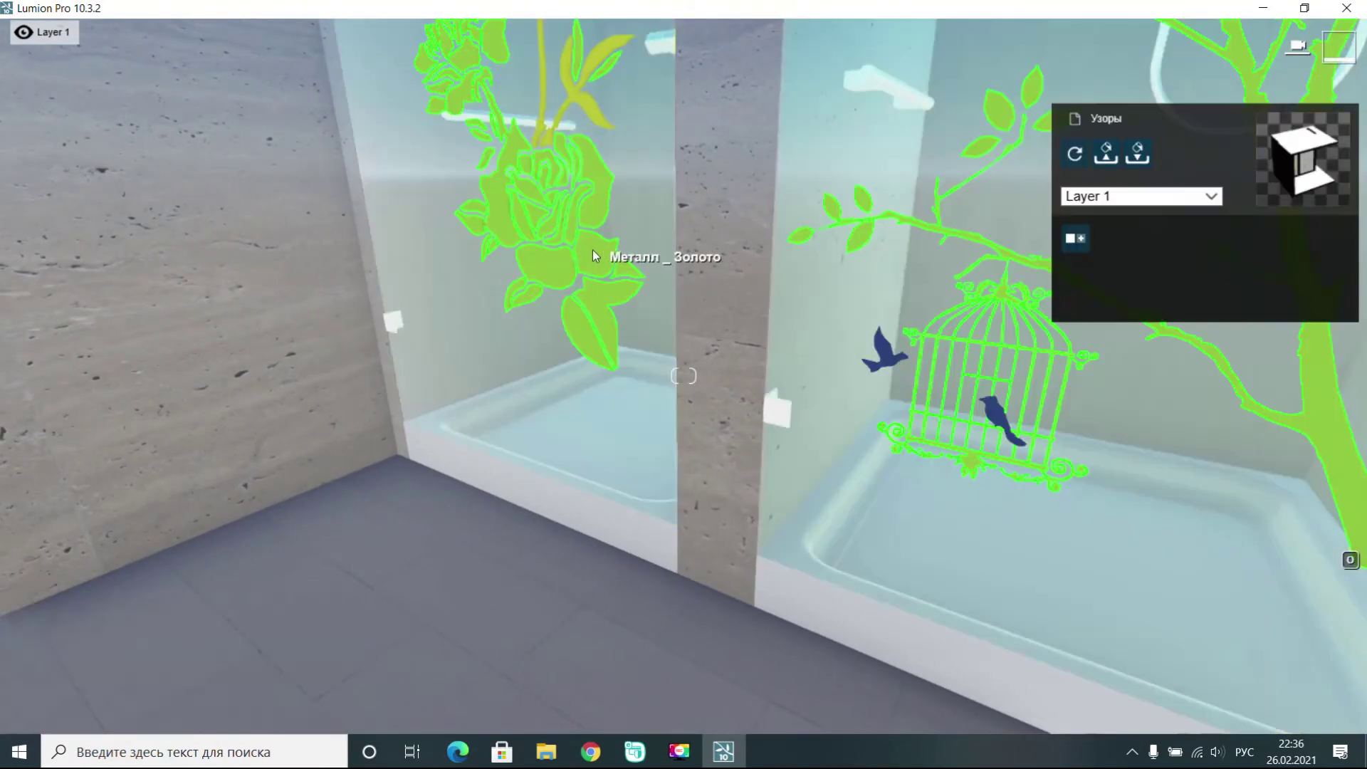
left_click(117, 132)
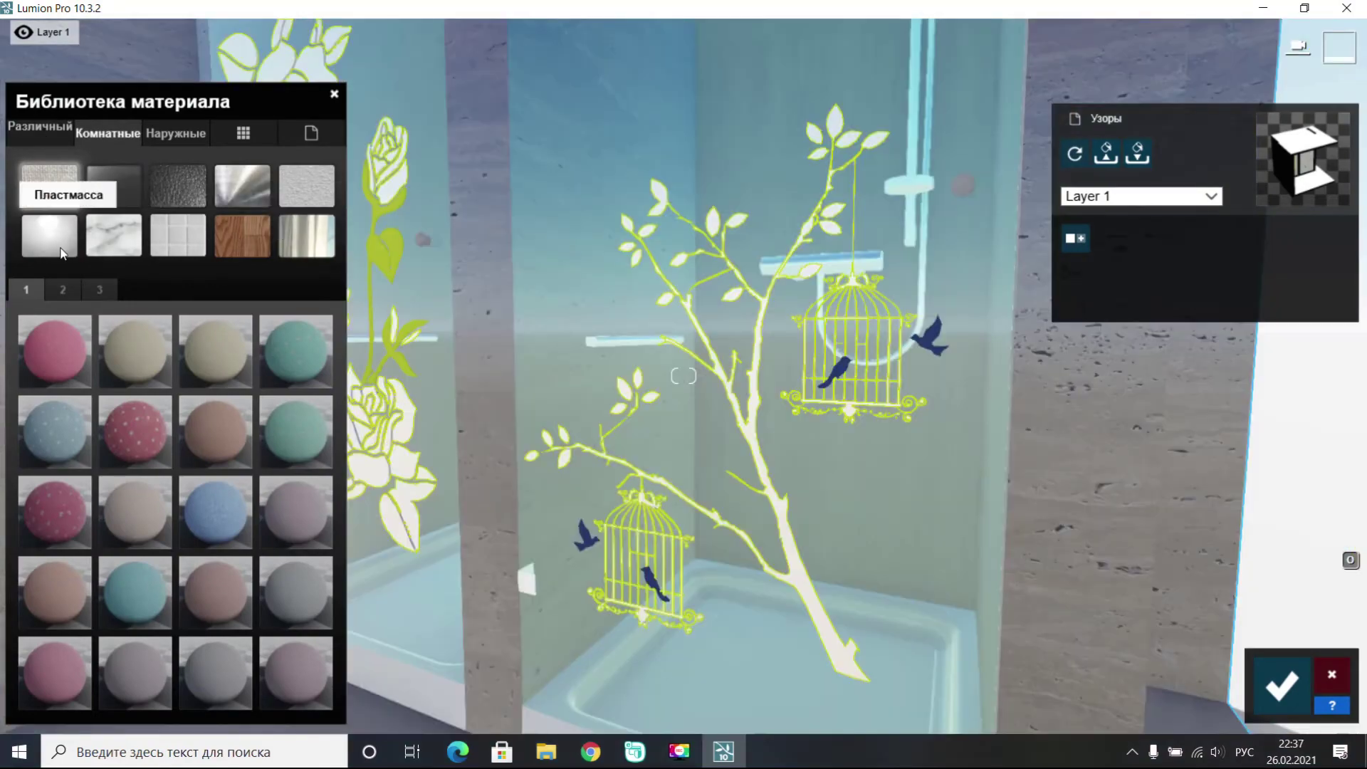
left_click(137, 196)
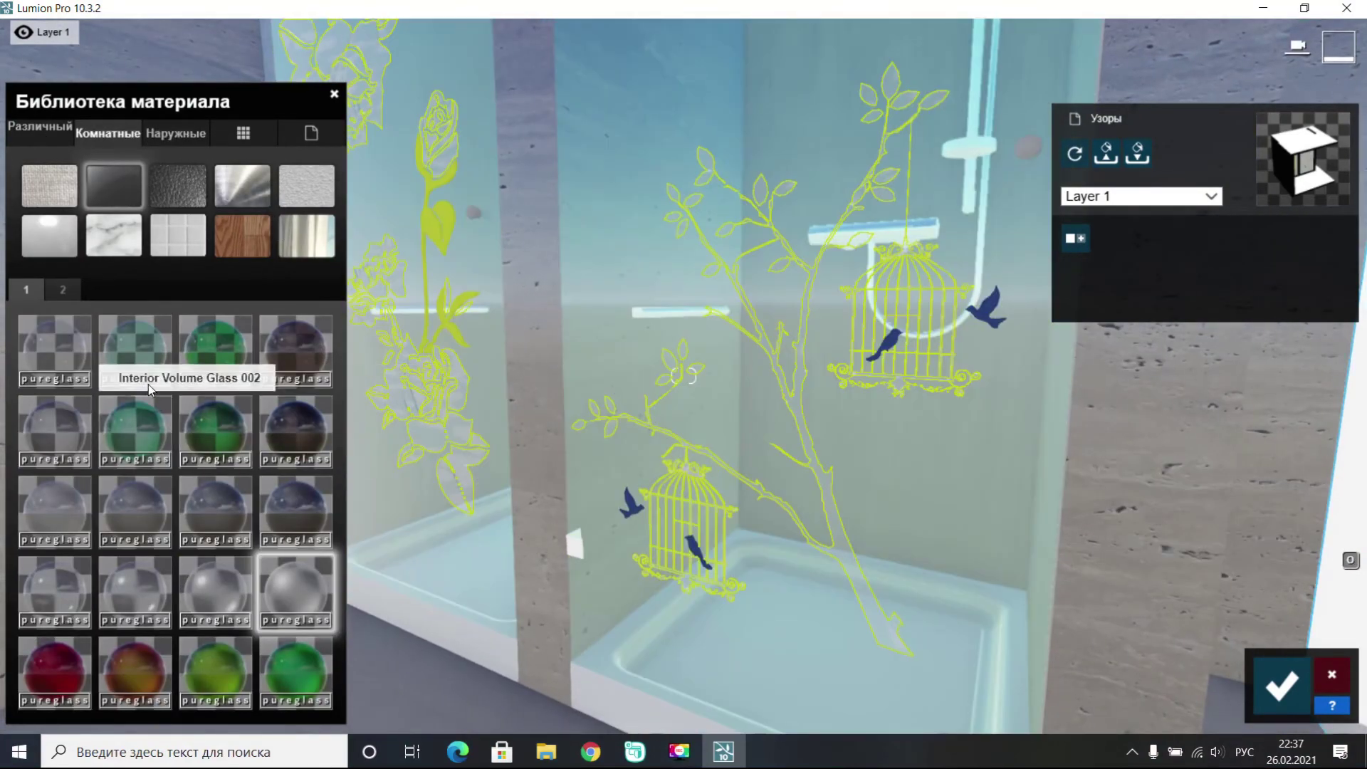
left_click(62, 289)
right_click_drag(434, 644, 417, 643)
right_click_drag(548, 630, 517, 591)
- Compare more glass types on the gold pattern and give it the last grey exterior glass on the second page
left_click(299, 673)
key("w")
key("s")
left_click(309, 586)
left_click(309, 659)
key("w")
key("s")
left_click(751, 494)
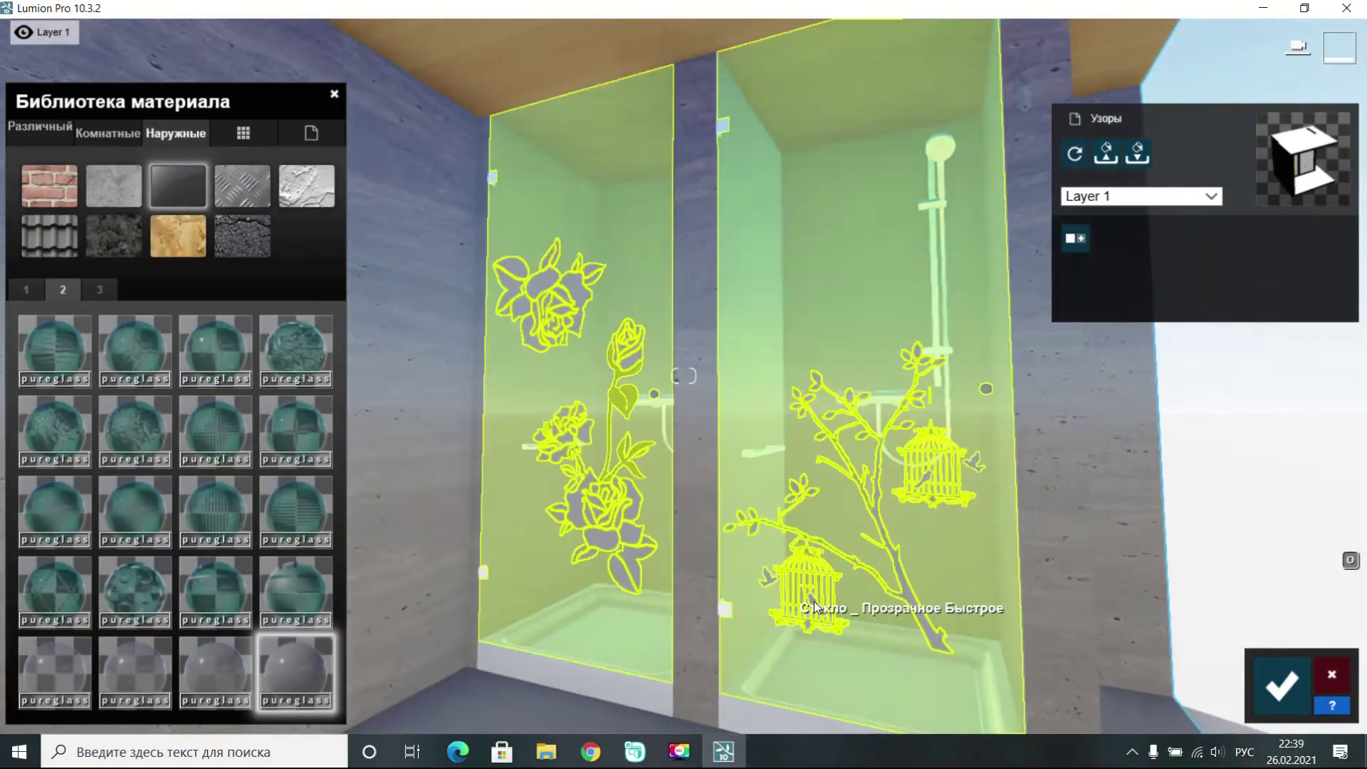
- Apply the interior metal material Brass to the small birds on the shower door
right_click_drag(814, 601, 795, 406)
left_click(796, 406)
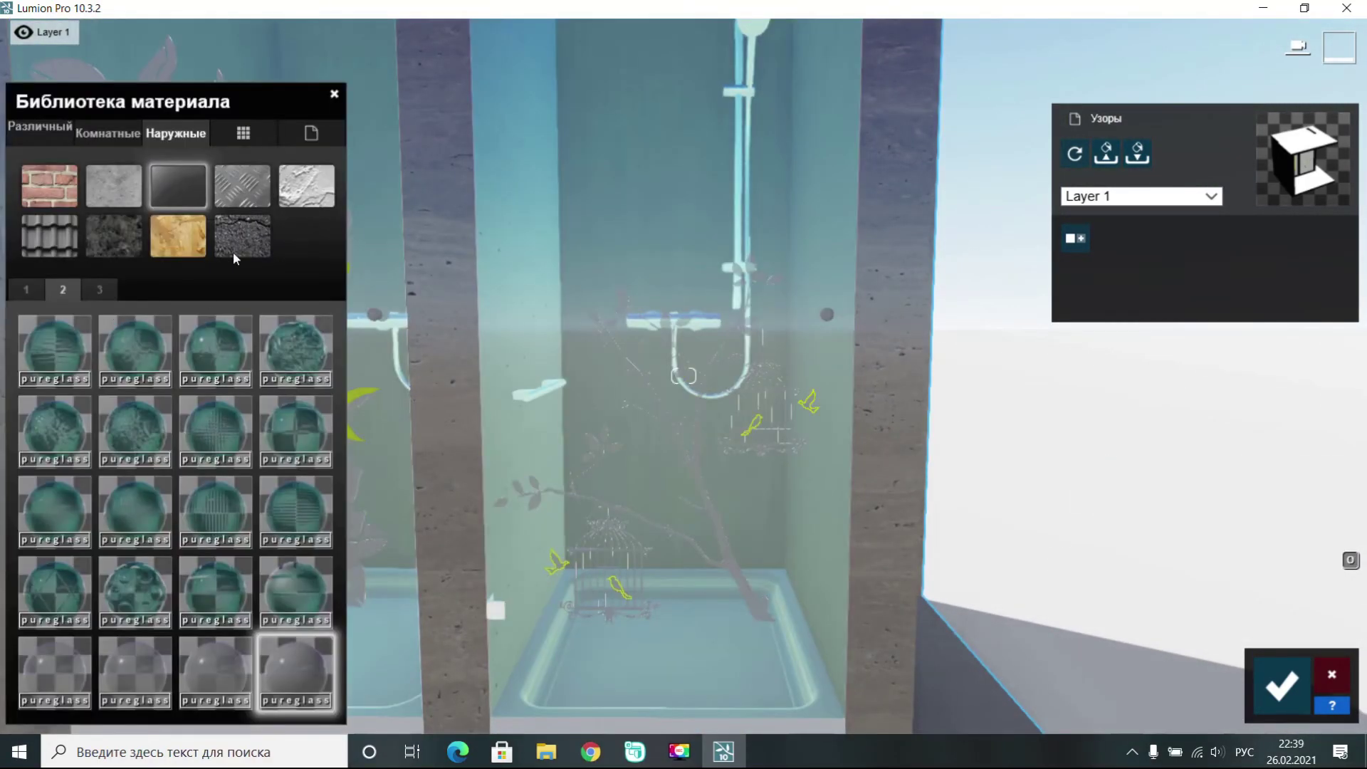
left_click(115, 138)
left_click(242, 187)
left_click(145, 349)
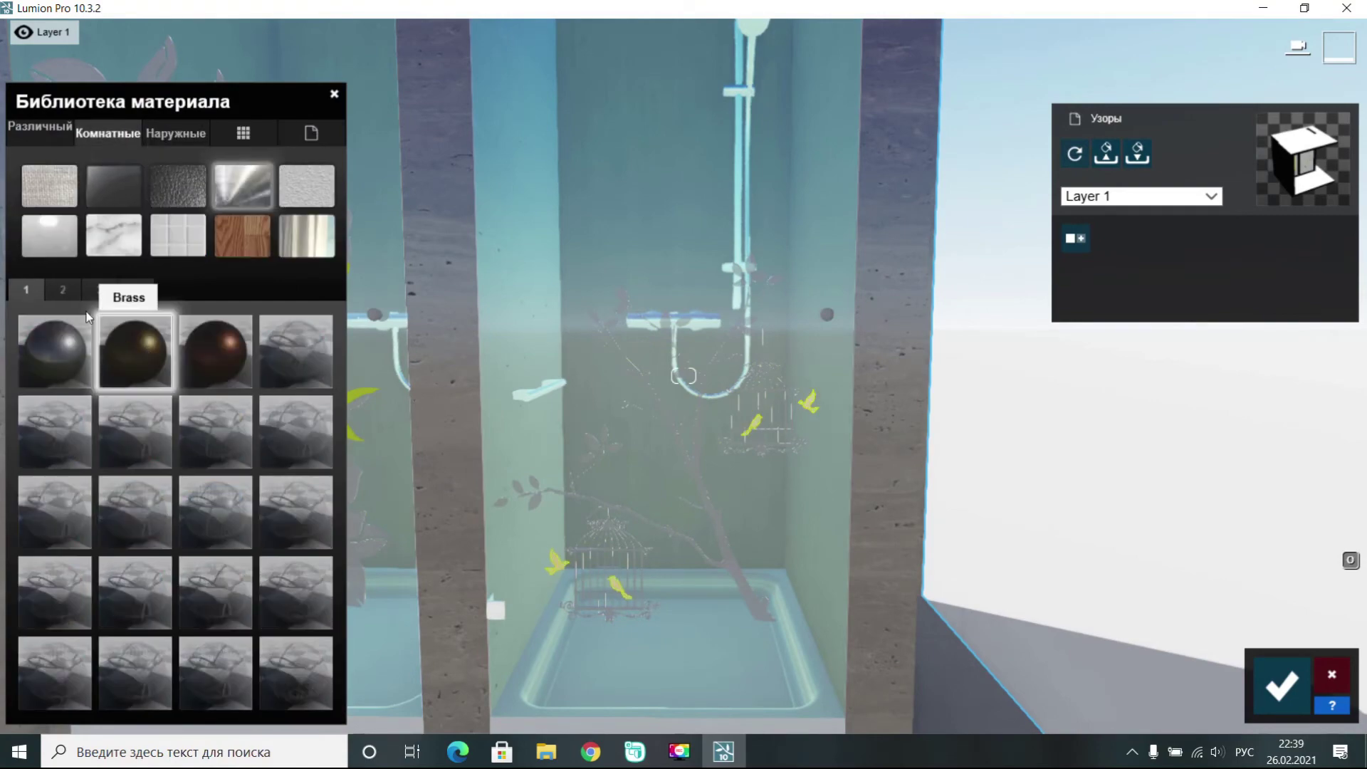
- Give the rosebud's stem and leaves the third, copper-coloured material from the first page of interior metals
right_click_drag(513, 399, 413, 398)
key("w")
key("s")
left_click(566, 320)
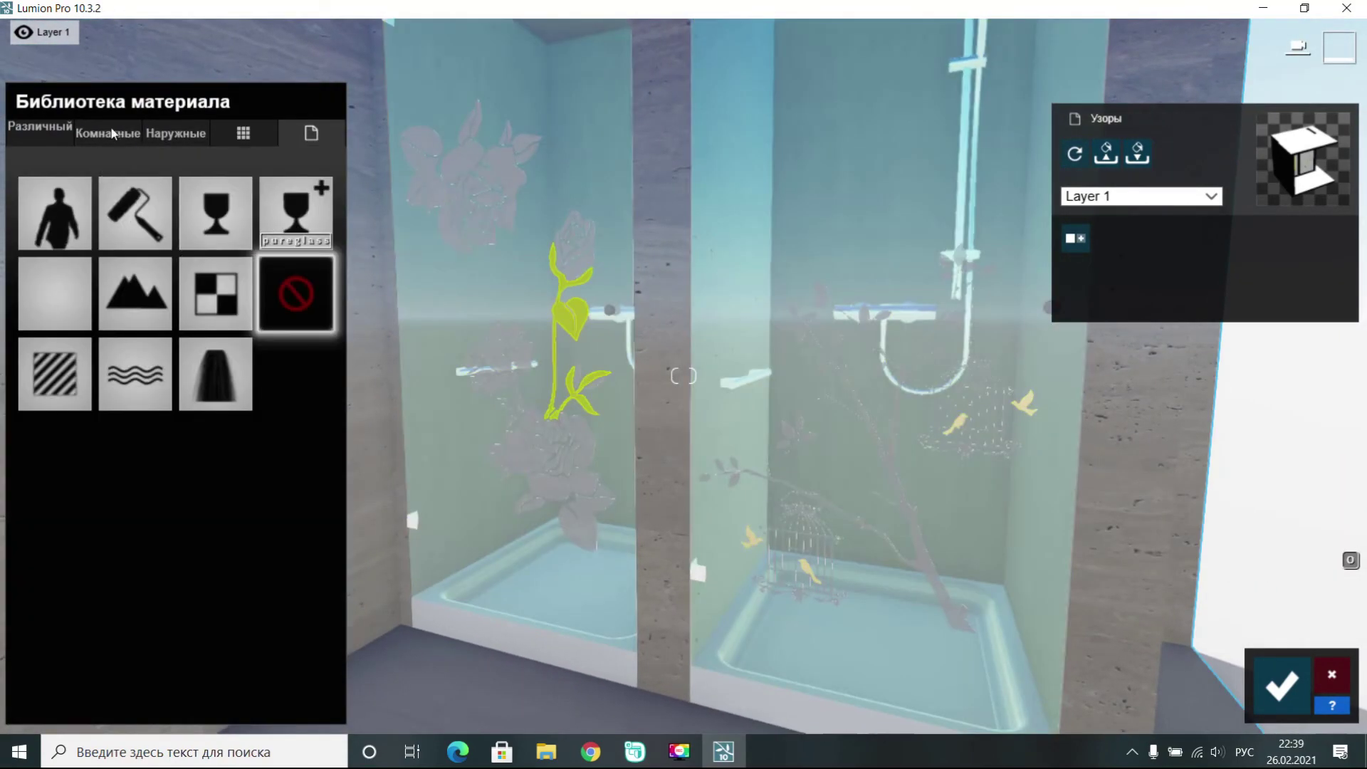
left_click(111, 136)
left_click(242, 187)
left_click(215, 351)
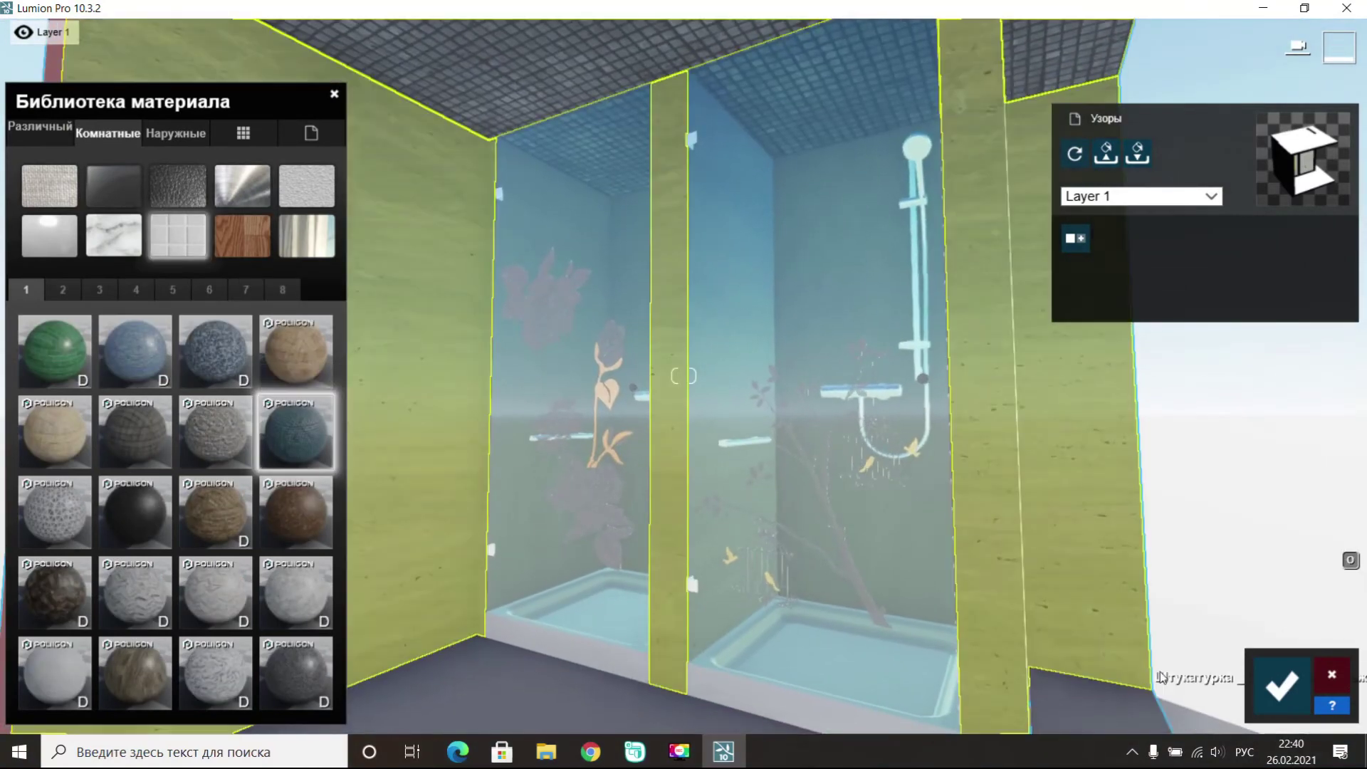
- Give the ceiling the interior mosaic tile Polii Tiles40 VAR1 2k and save the change
left_click(1284, 686)
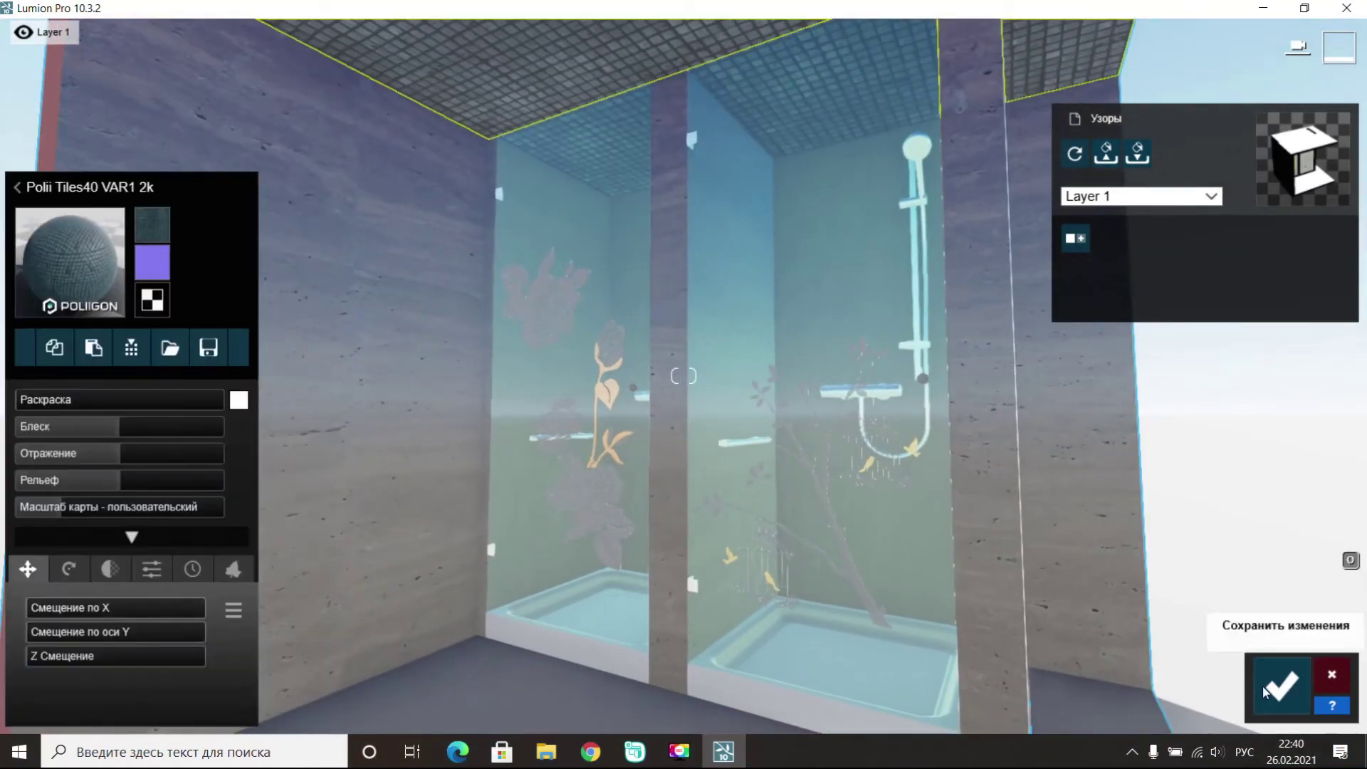
left_click(1284, 685)
- Frame the whole shower room from outside in photo mode and apply the Интерьер style
left_click(1336, 602)
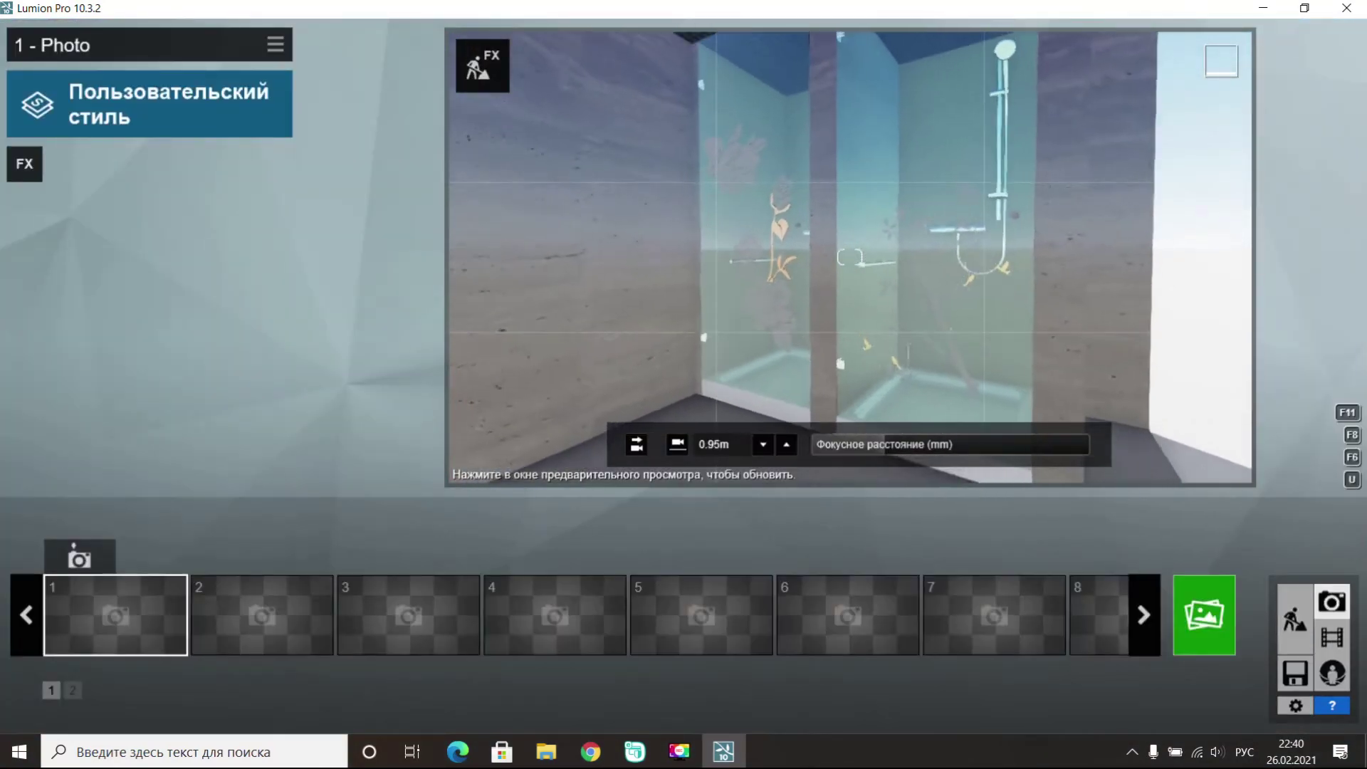
left_click_drag(927, 445, 942, 447)
key("s")
key("d")
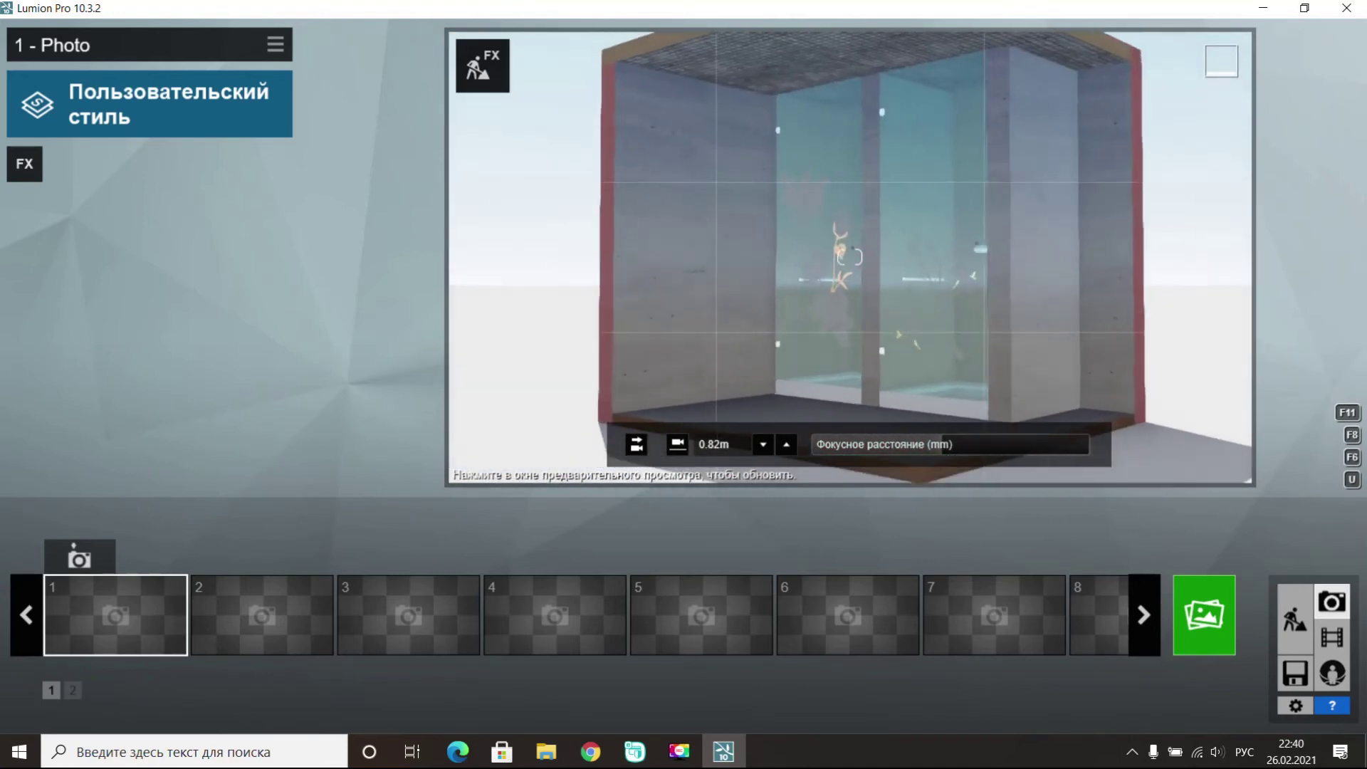
left_click(174, 110)
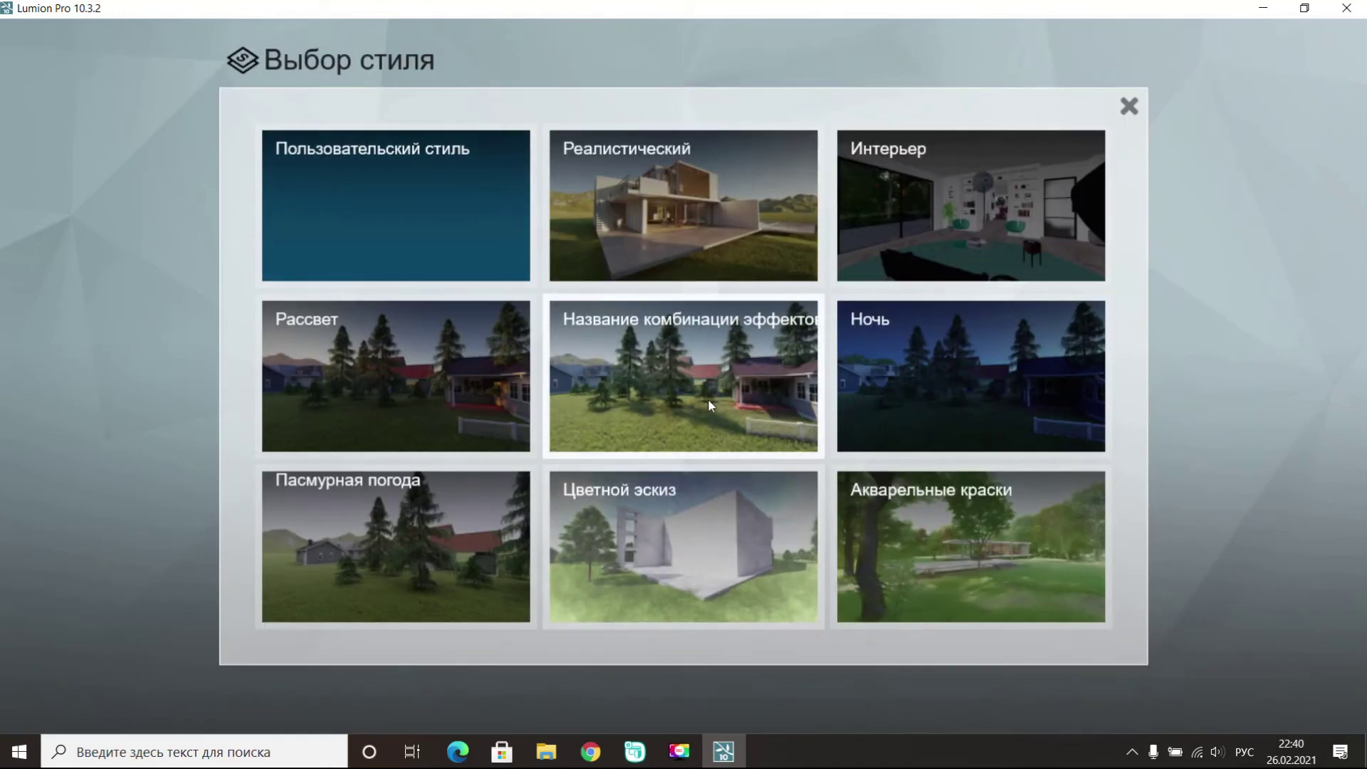
left_click(987, 224)
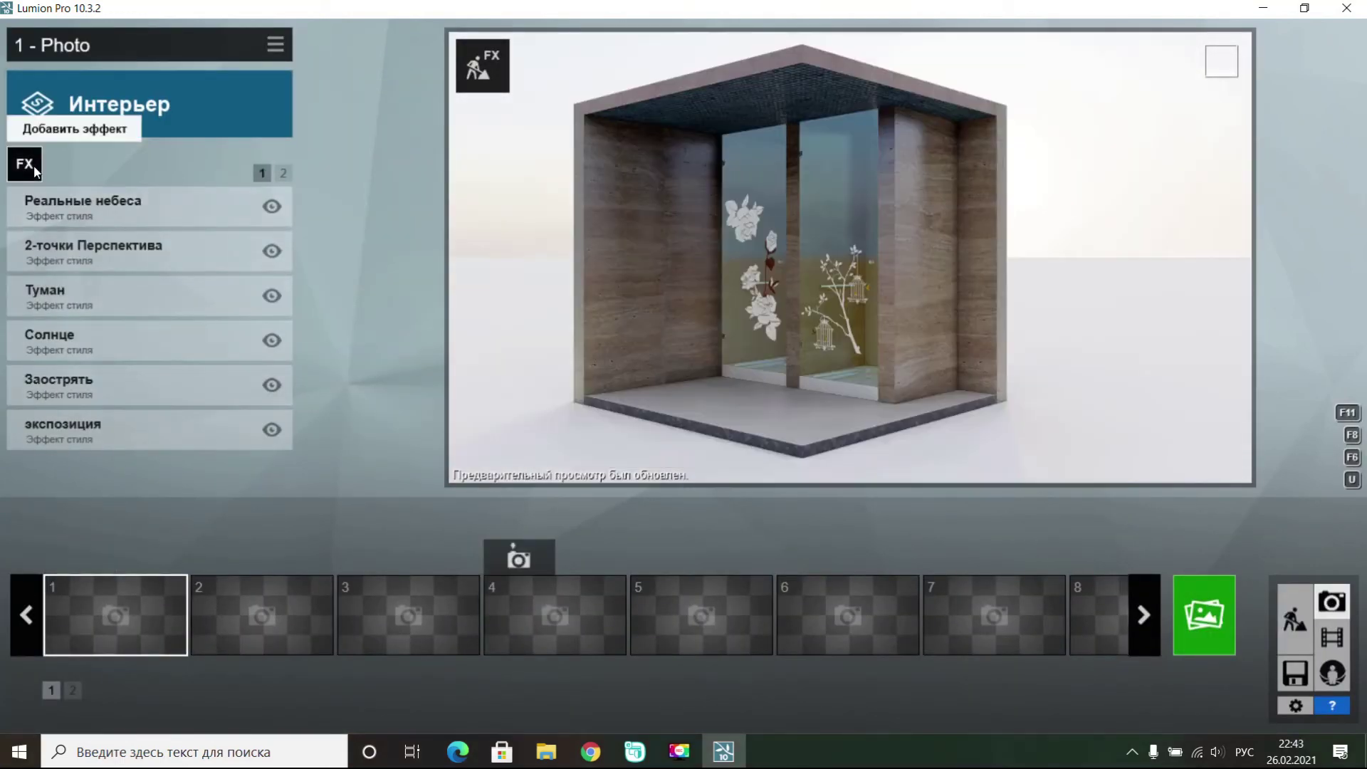
- Add the Глобальное освещение effect and adjust its sun amount, falloff speed, spot reduction and effect distance
left_click(29, 165)
left_click(396, 443)
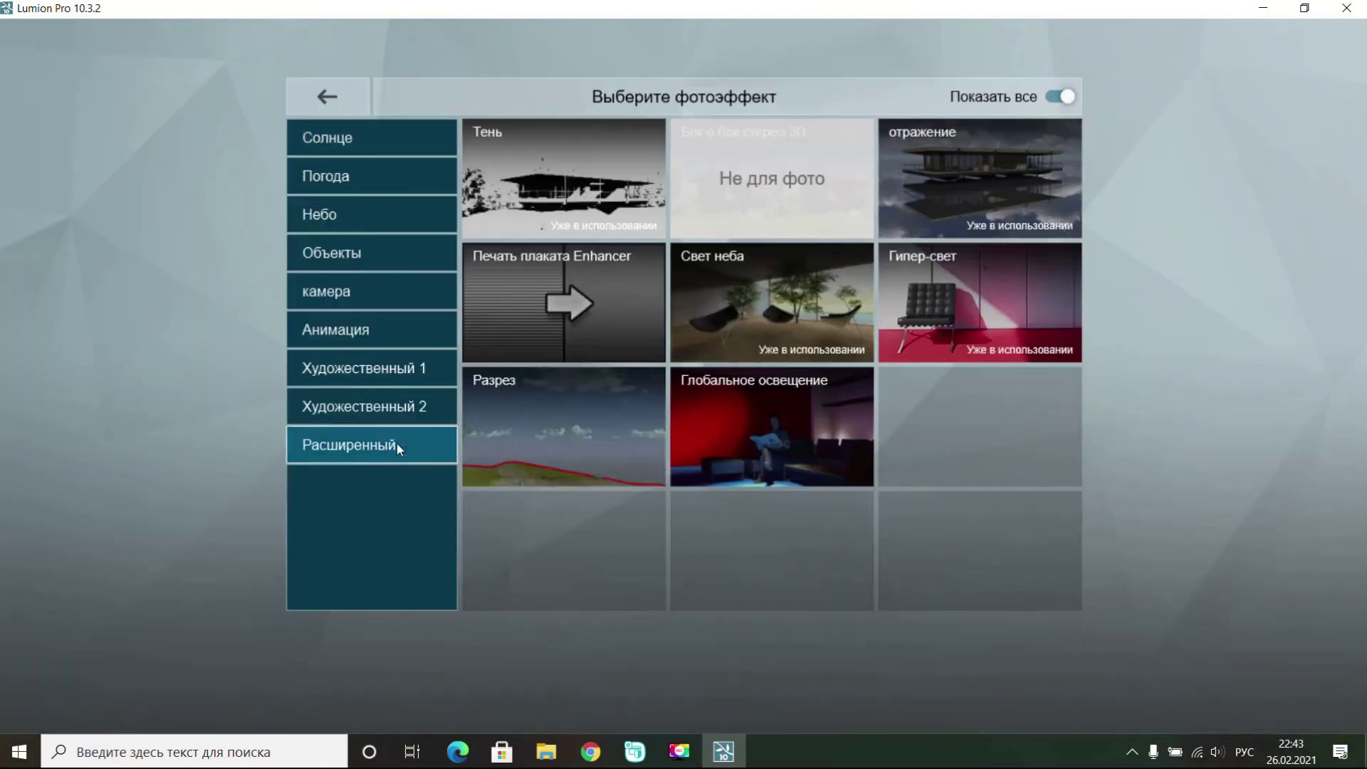
left_click(810, 434)
mouse_move(100, 306)
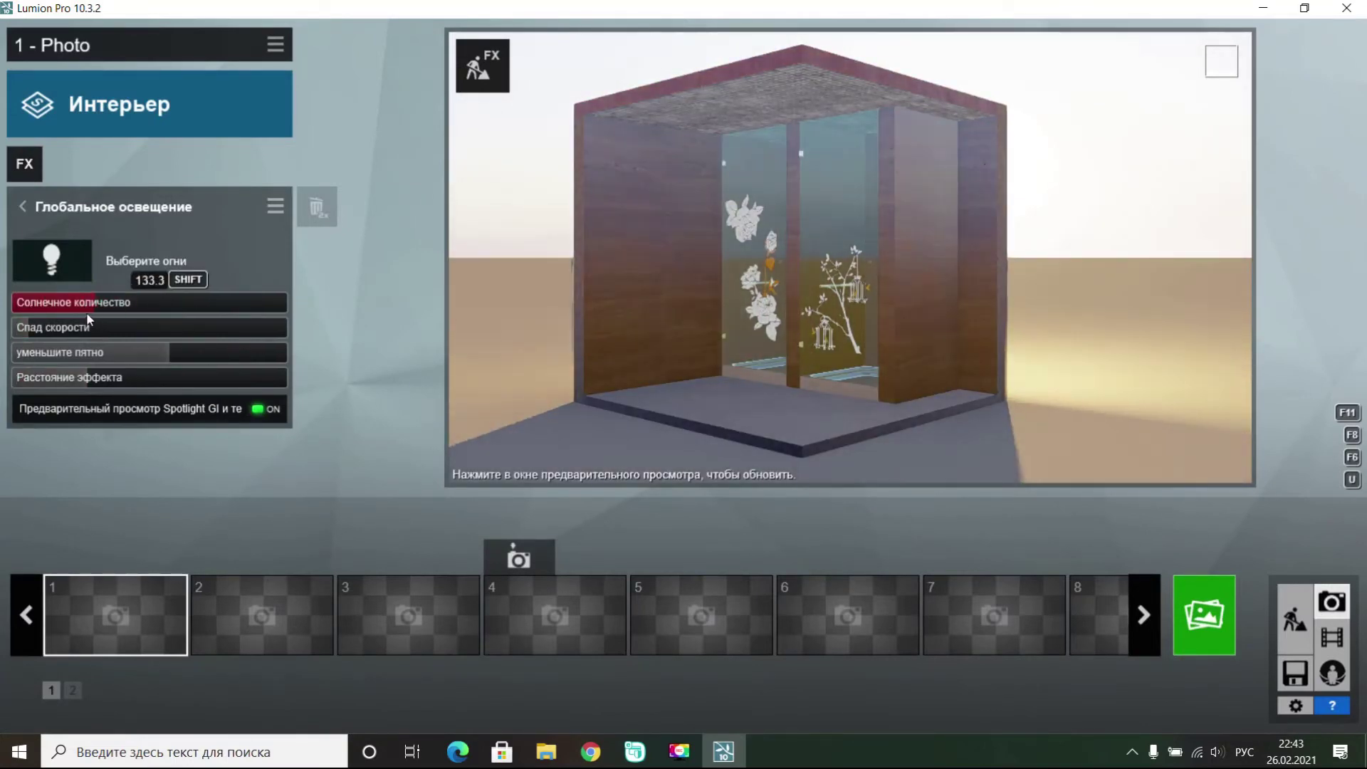
mouse_move(74, 329)
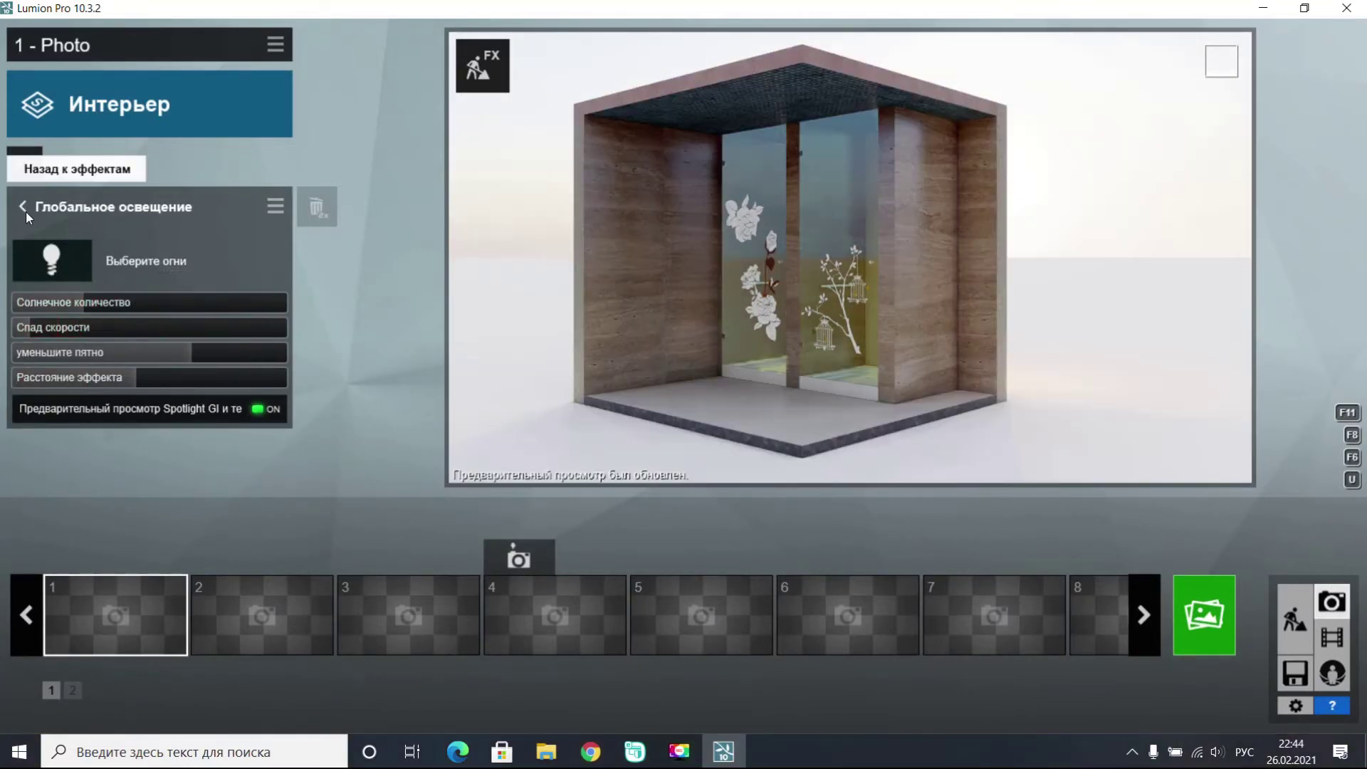
left_click(26, 210)
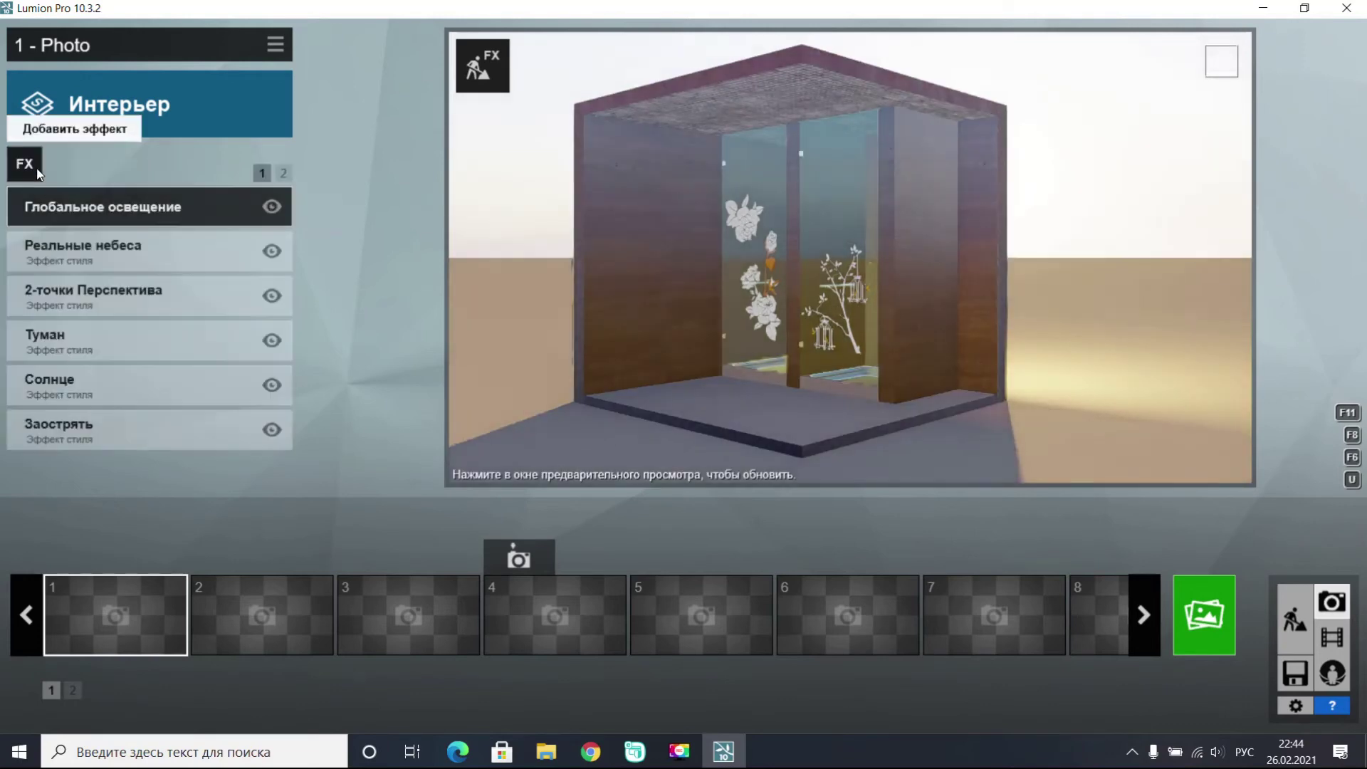
- Open the Гипер-свет effect from the advanced photo effects and modify its settings
left_click(25, 164)
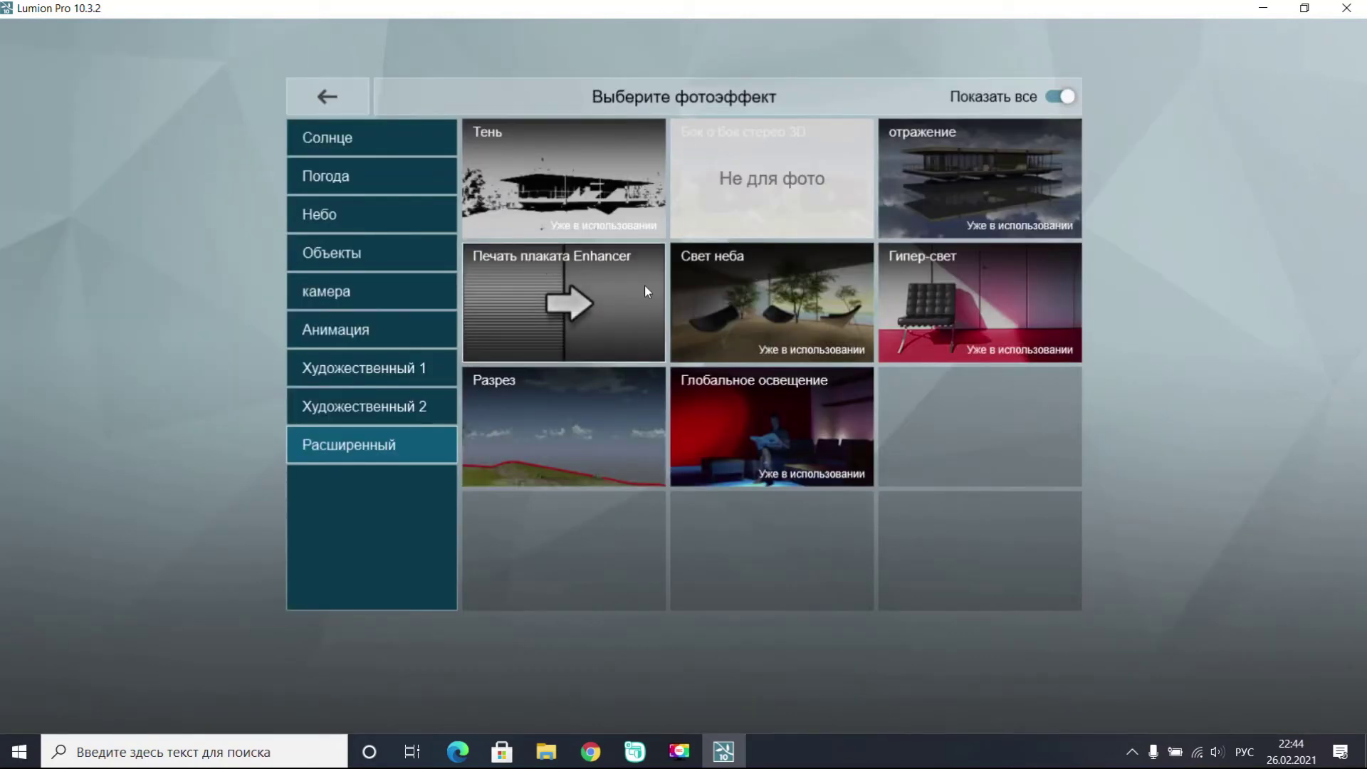
left_click(1007, 288)
left_click(22, 207)
left_click(25, 164)
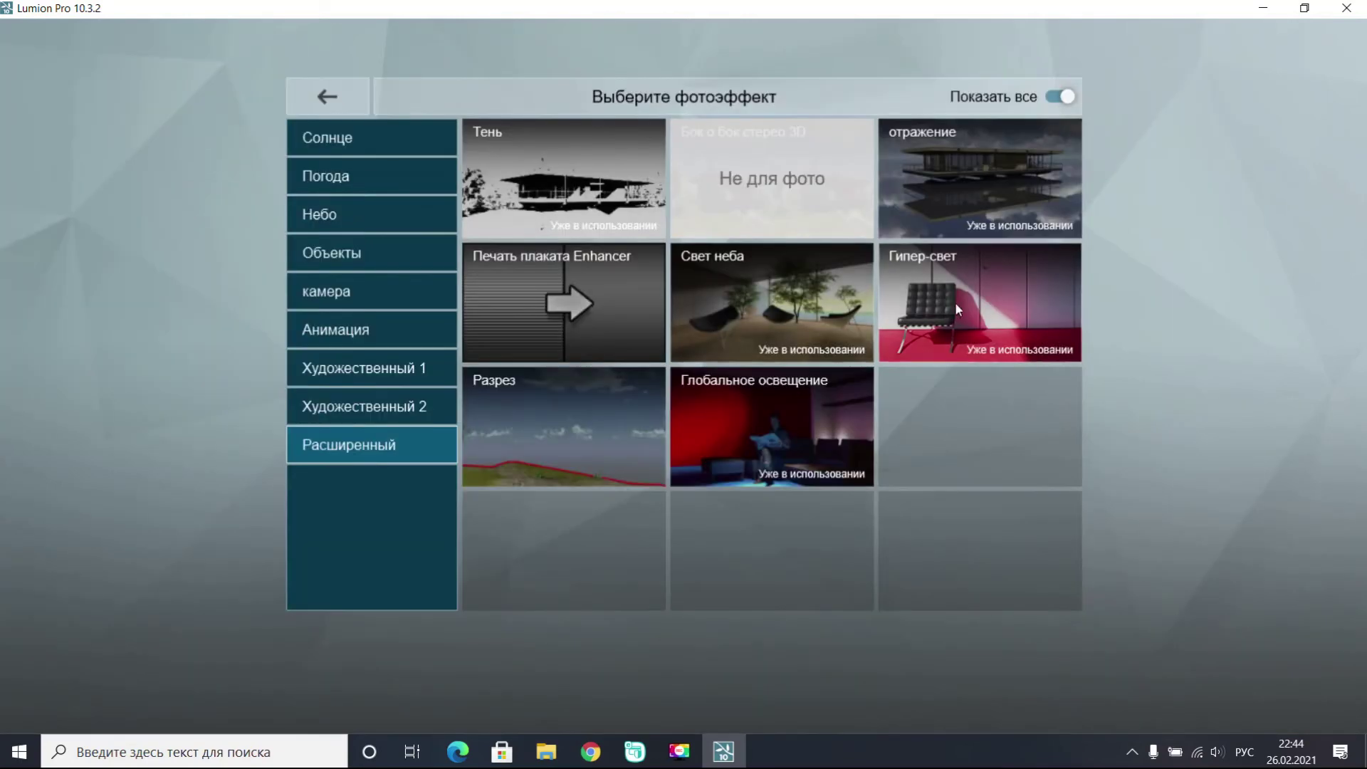
left_click(349, 139)
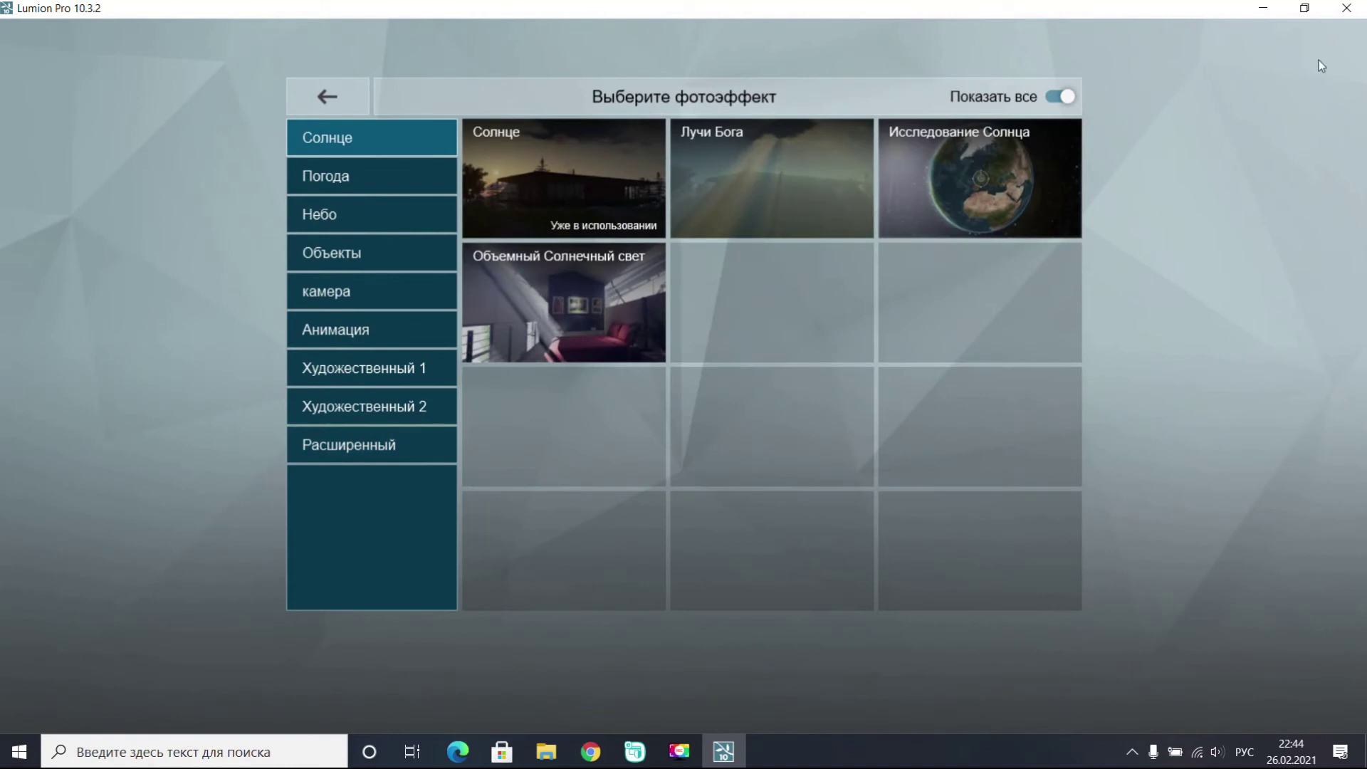
left_click(334, 100)
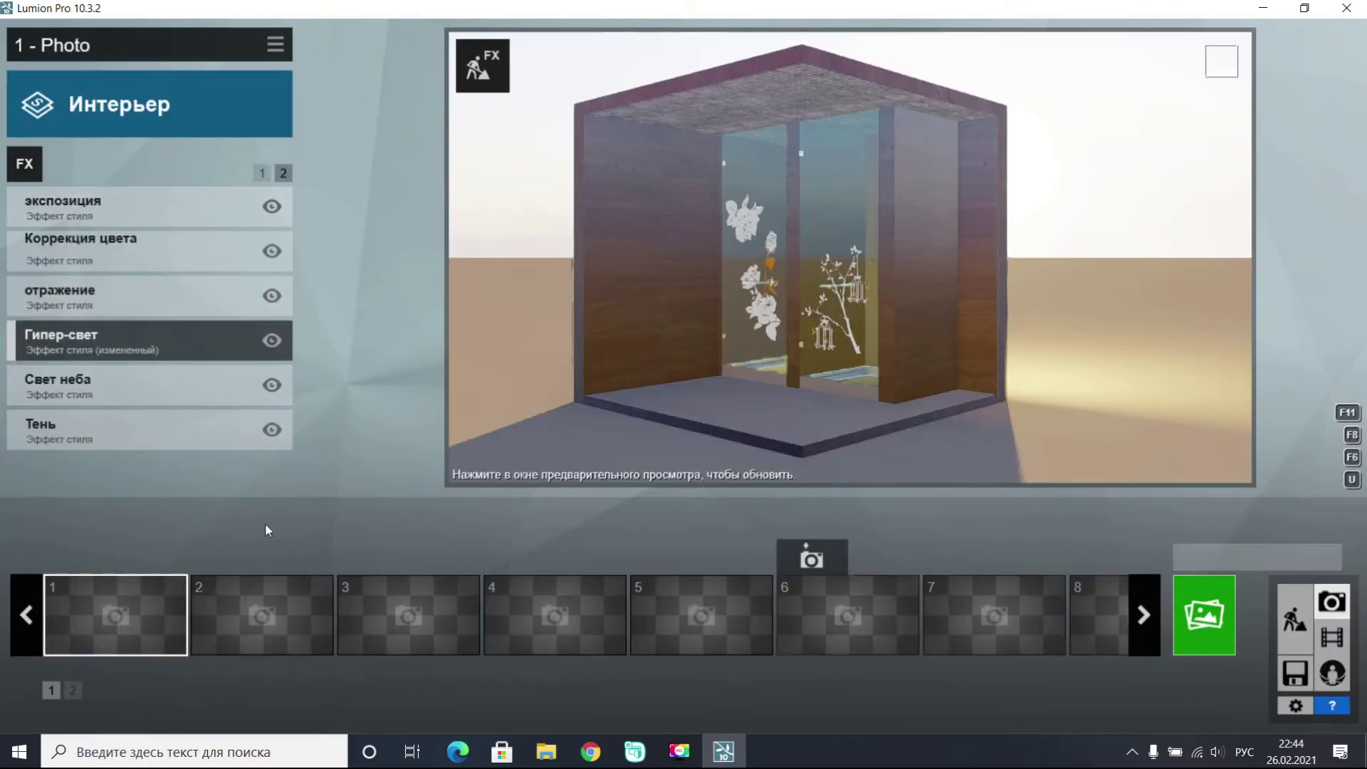
- Store the view in photo slot 1 and render the current image at 1920x1080 with additional depth, normal and specular map outputs
left_click(75, 557)
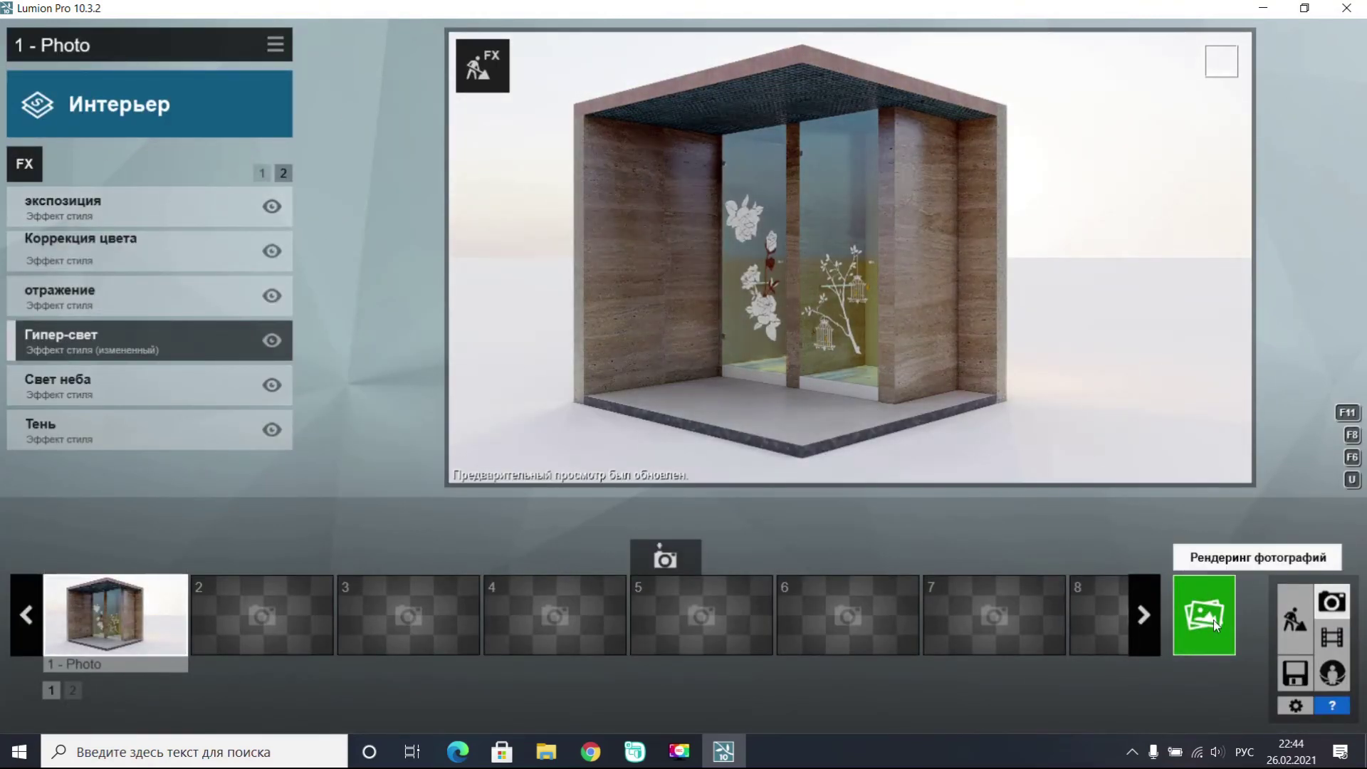
left_click(1214, 619)
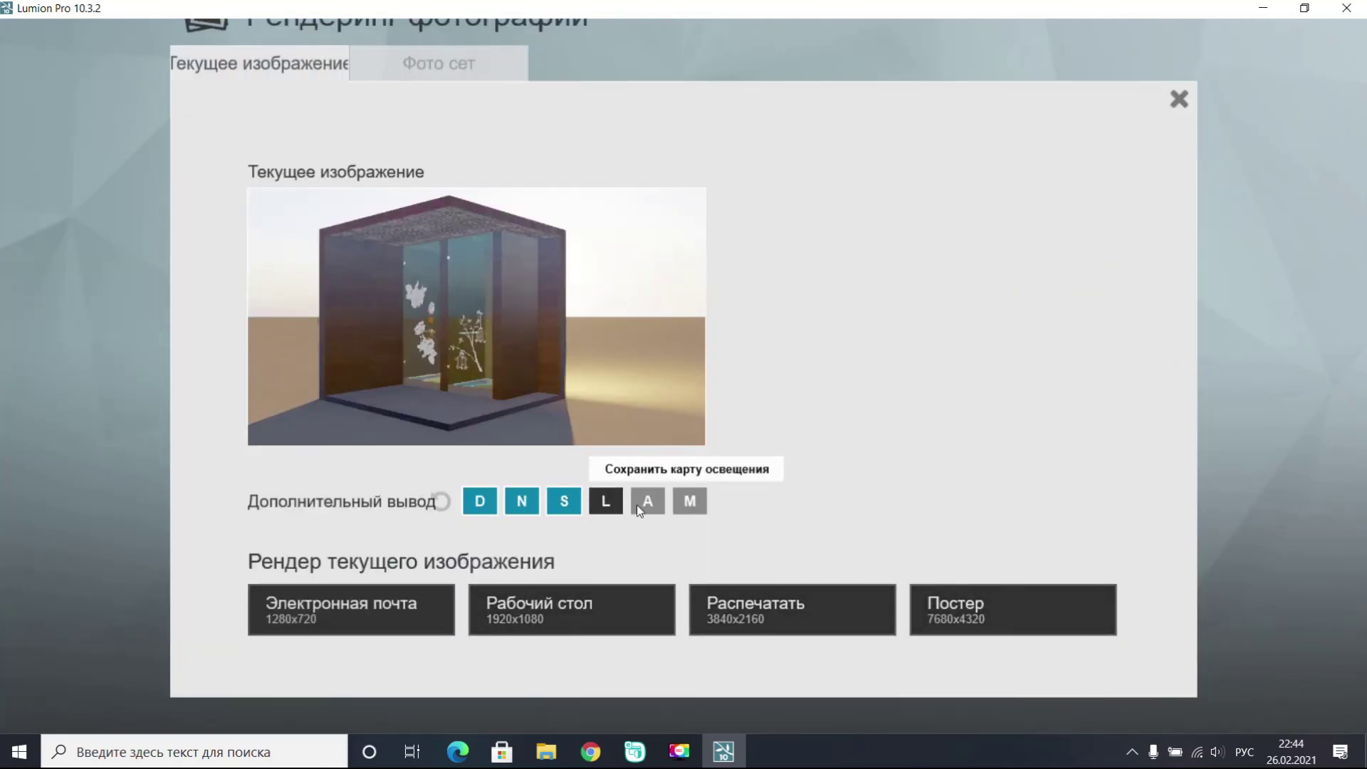
left_click(596, 601)
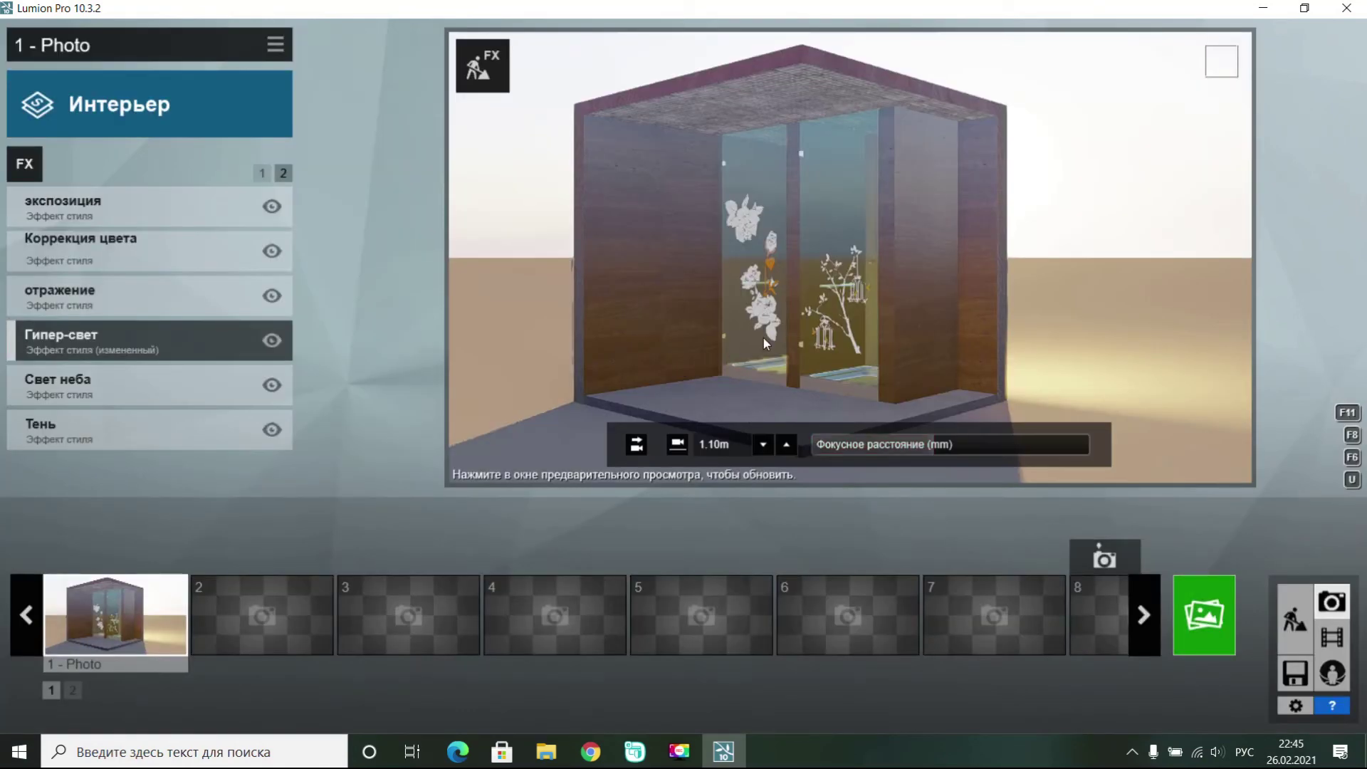
left_click(763, 338)
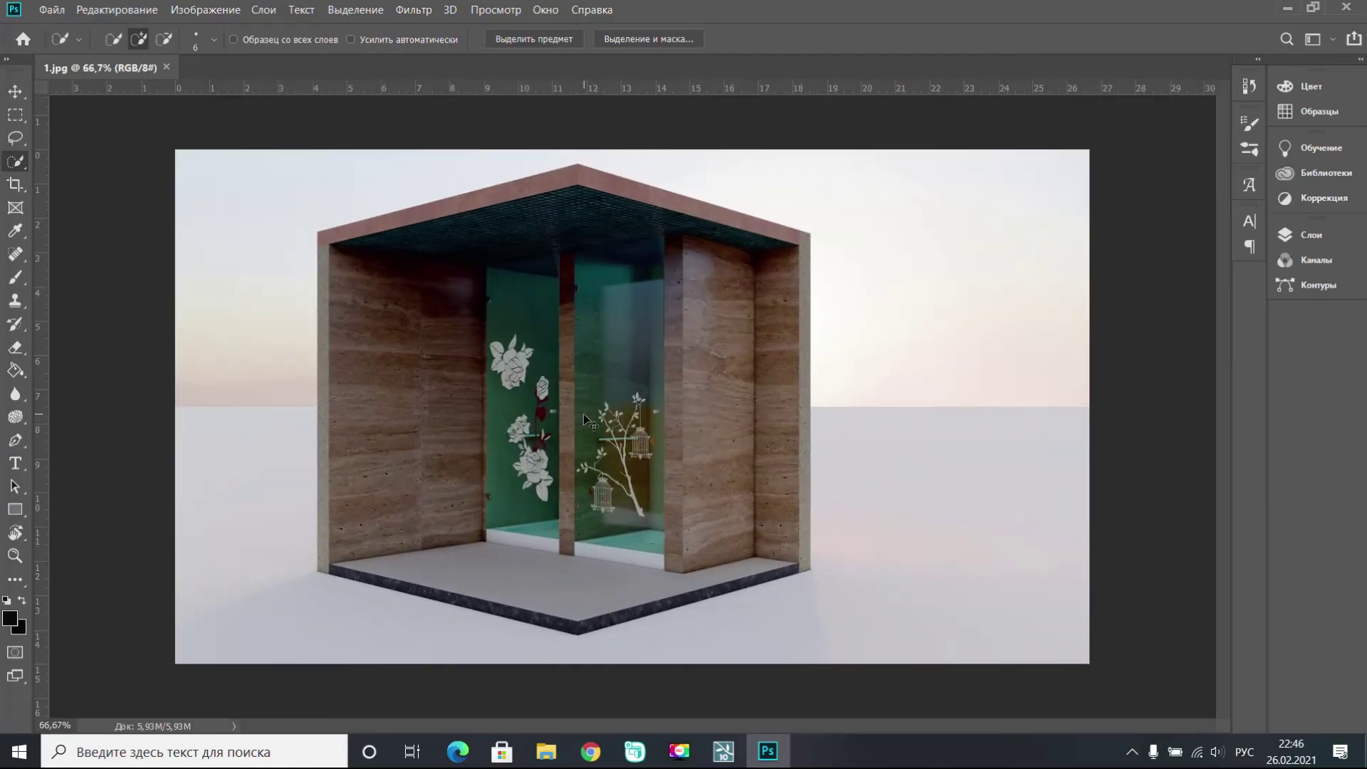
- In Photoshop, place the 1_MatID map from the desktop as a layer over the 1.jpg render
left_click_drag(729, 14, 866, 40)
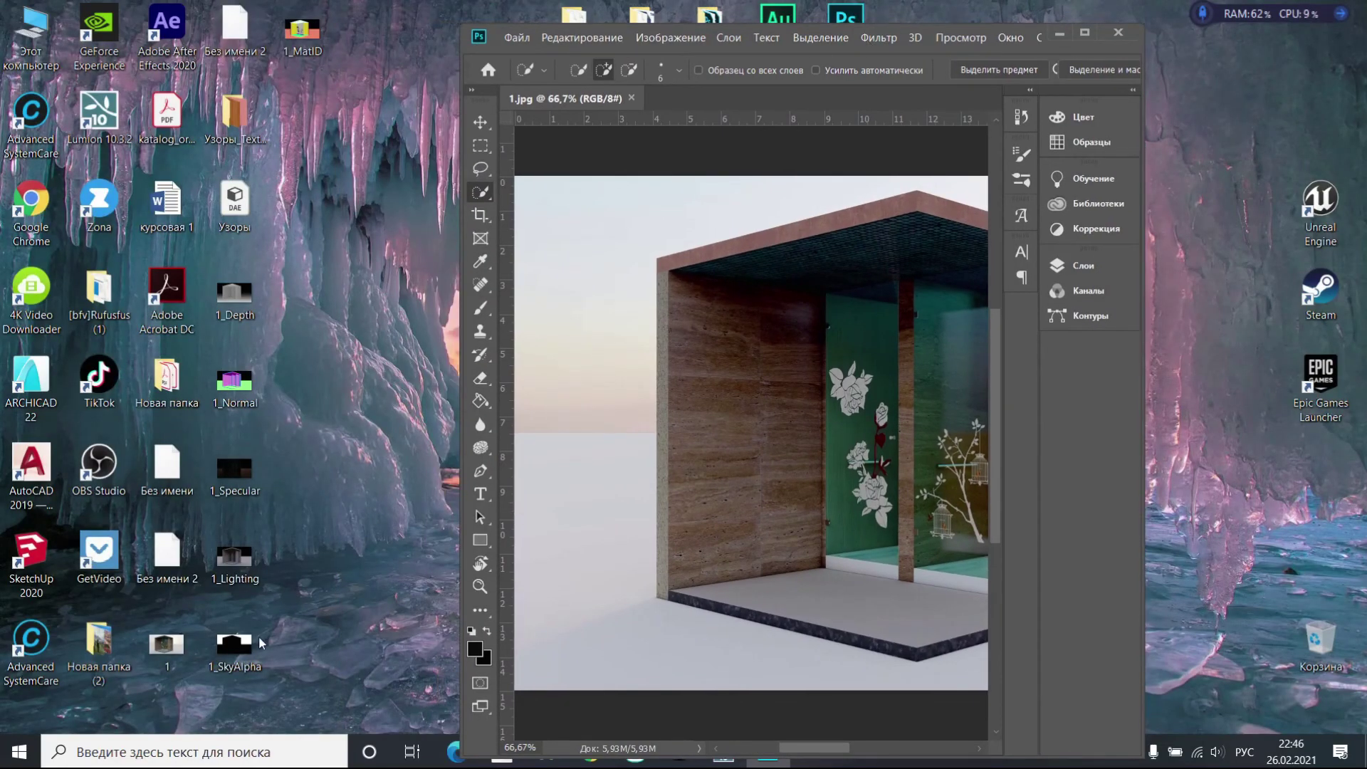
left_click_drag(303, 34, 755, 399)
left_click_drag(860, 31, 651, 2)
left_click_drag(645, 389, 864, 384)
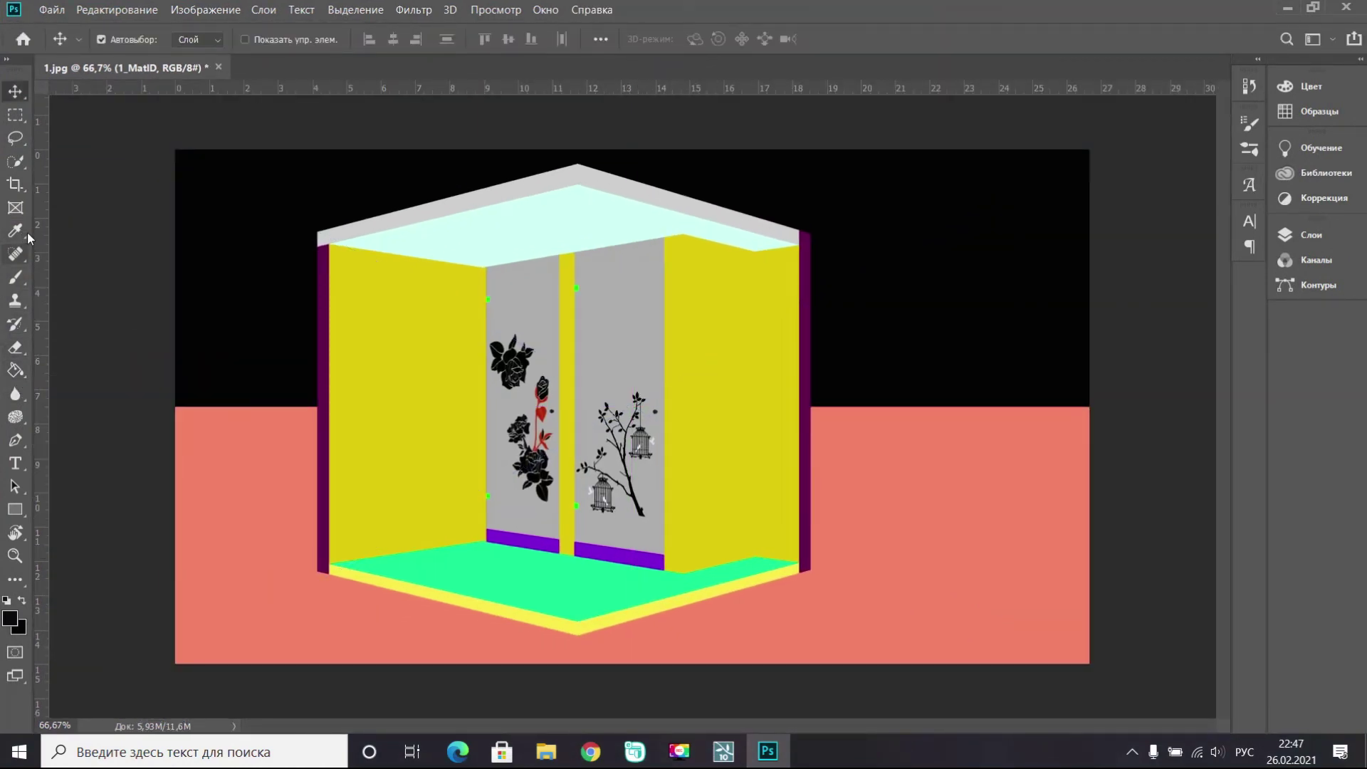
- Select the map's black and coral areas around the room with the Magic Wand and delete that background from the unlocked render layer
right_click(23, 168)
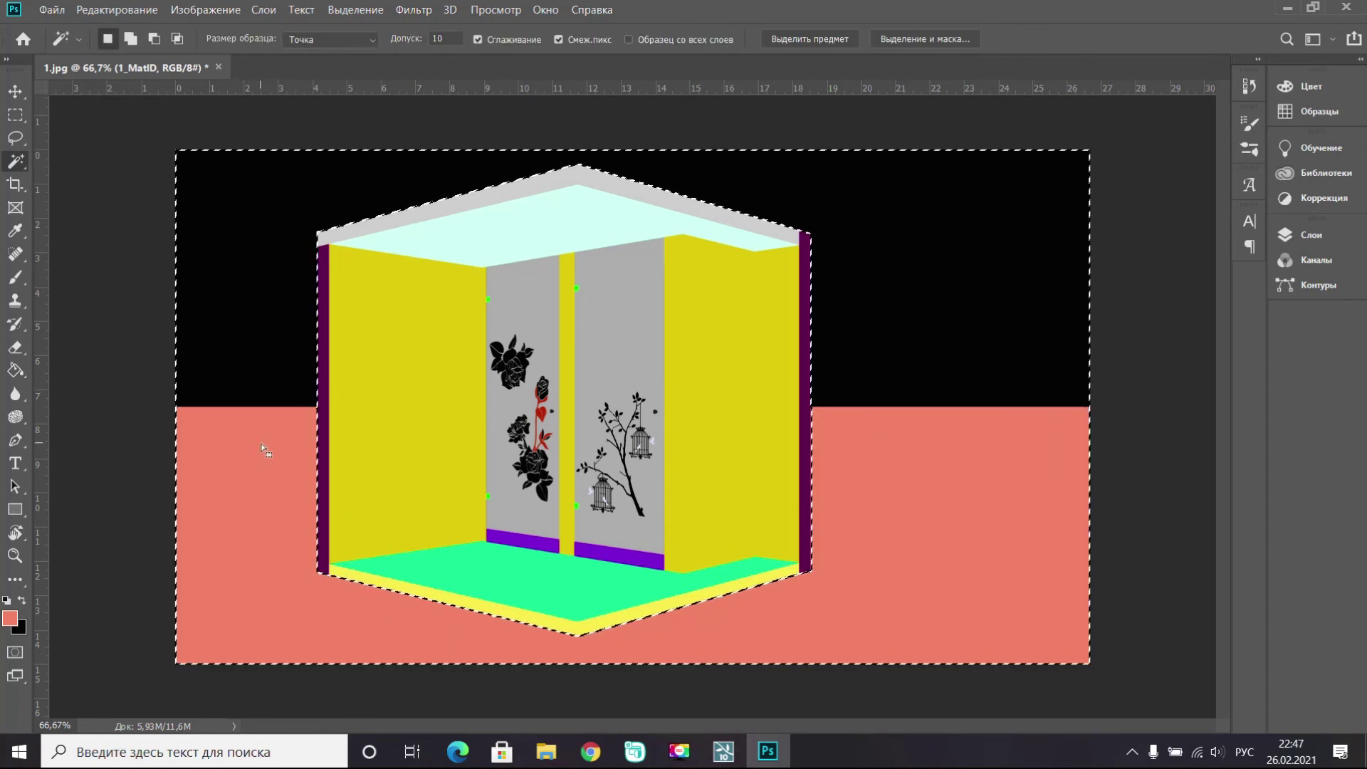
left_click(1311, 235)
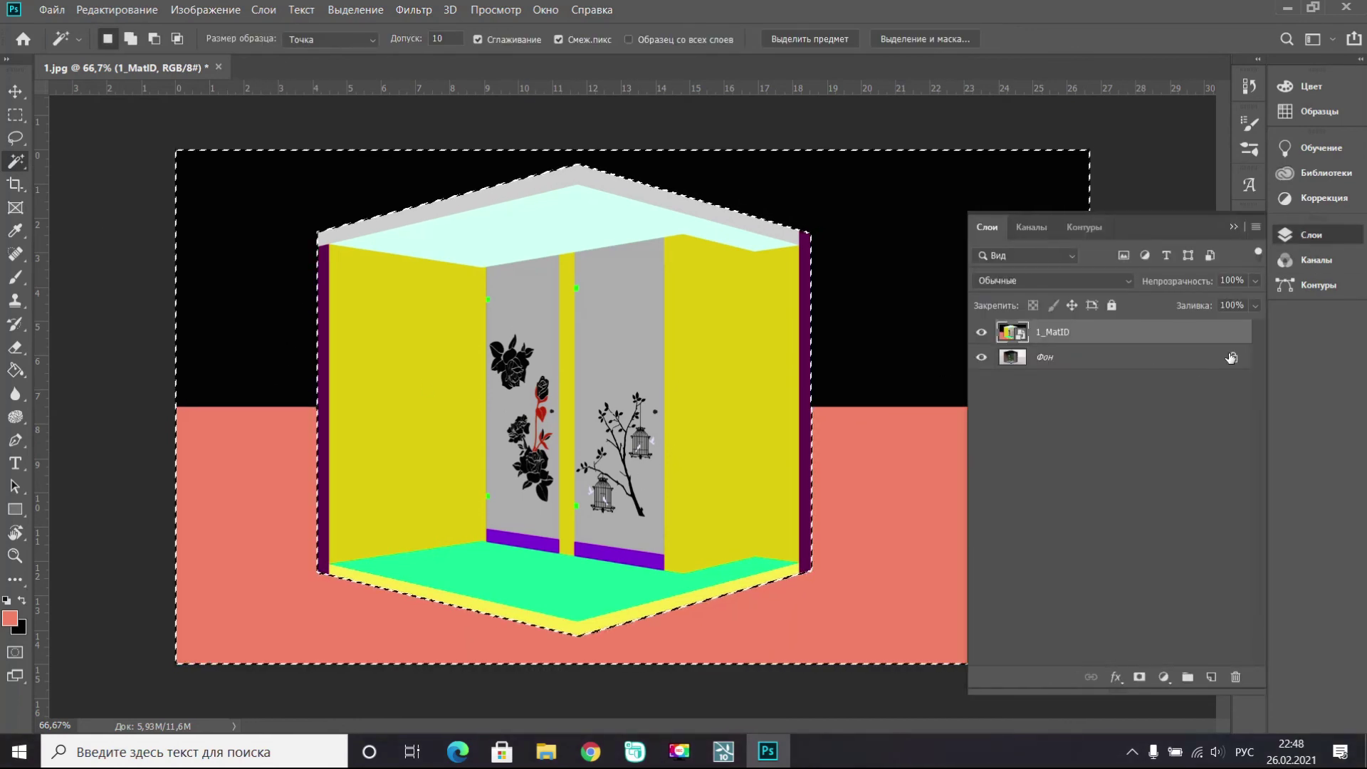
double_click(1126, 335)
left_click(978, 361)
key("Delete")
left_click(725, 294)
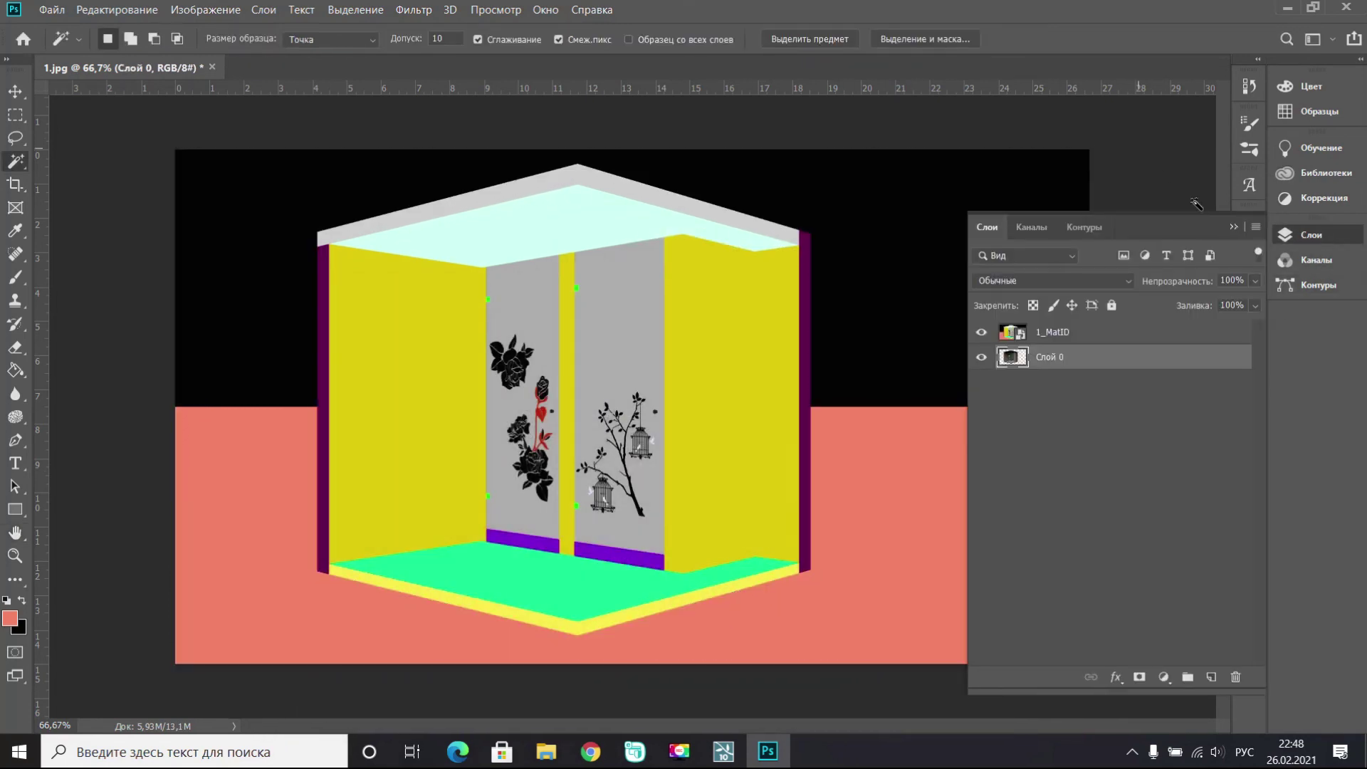
- Delete the 1_MatID layer and move the cut-out room closer to the canvas centre
right_click(1110, 337)
left_click(928, 46)
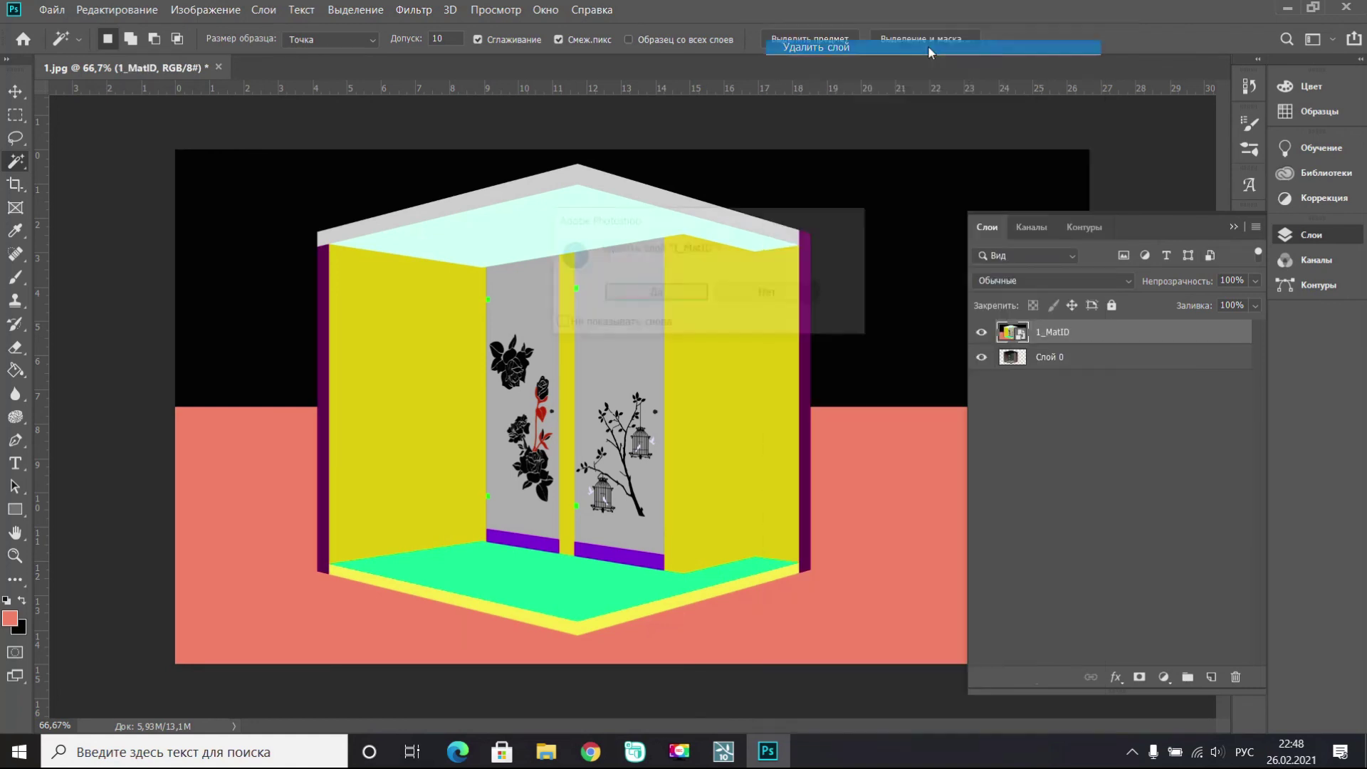
left_click(15, 92)
left_click_drag(570, 347, 615, 356)
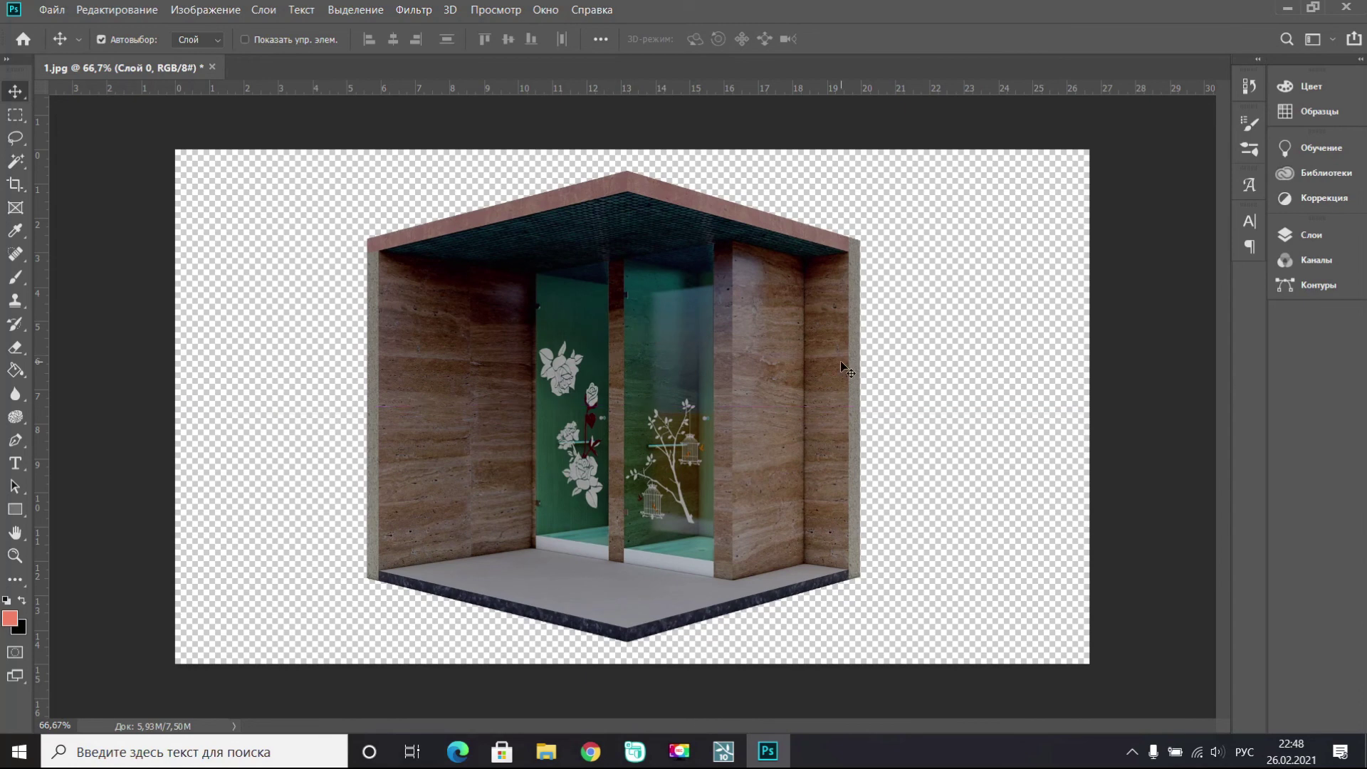
- Apply the automatic tone, contrast and colour corrections to the cut-out room
left_click(207, 10)
left_click(220, 77)
left_click(200, 12)
left_click(228, 93)
left_click(206, 12)
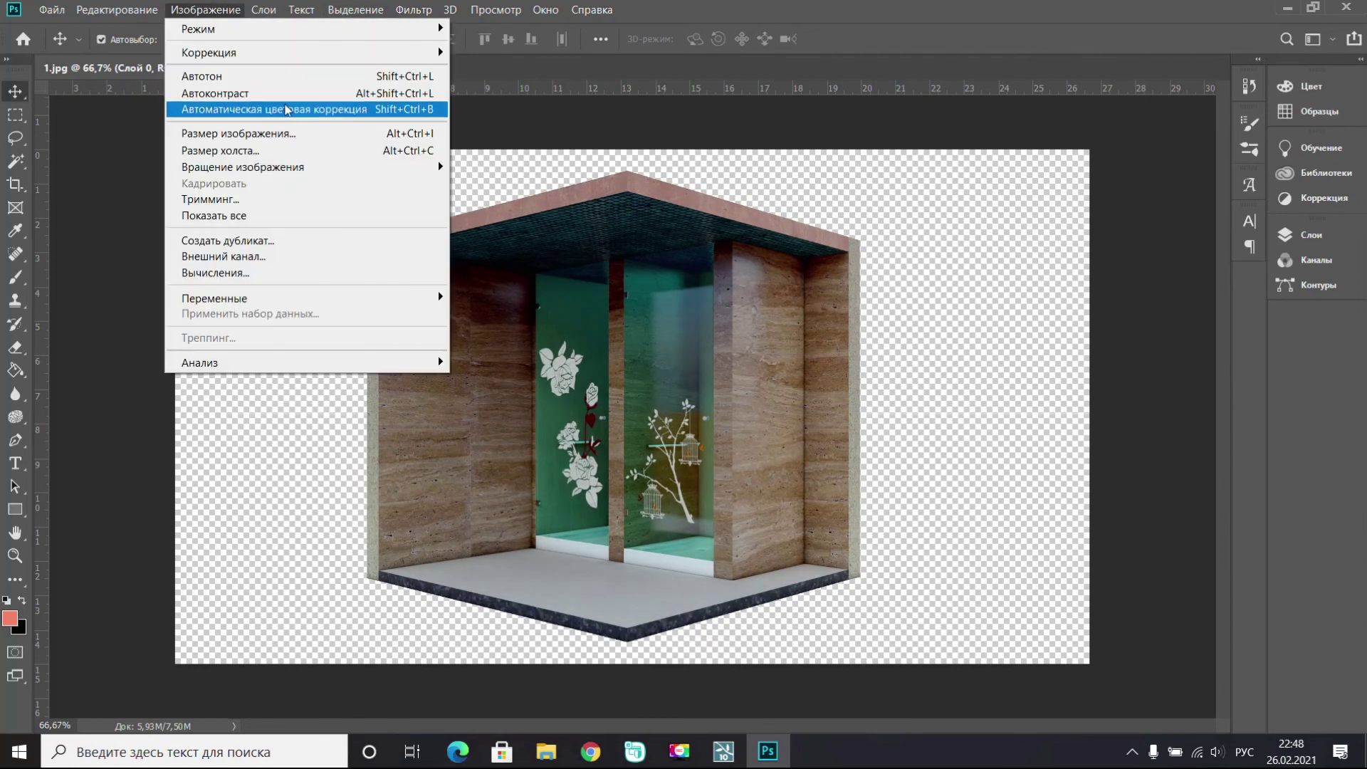